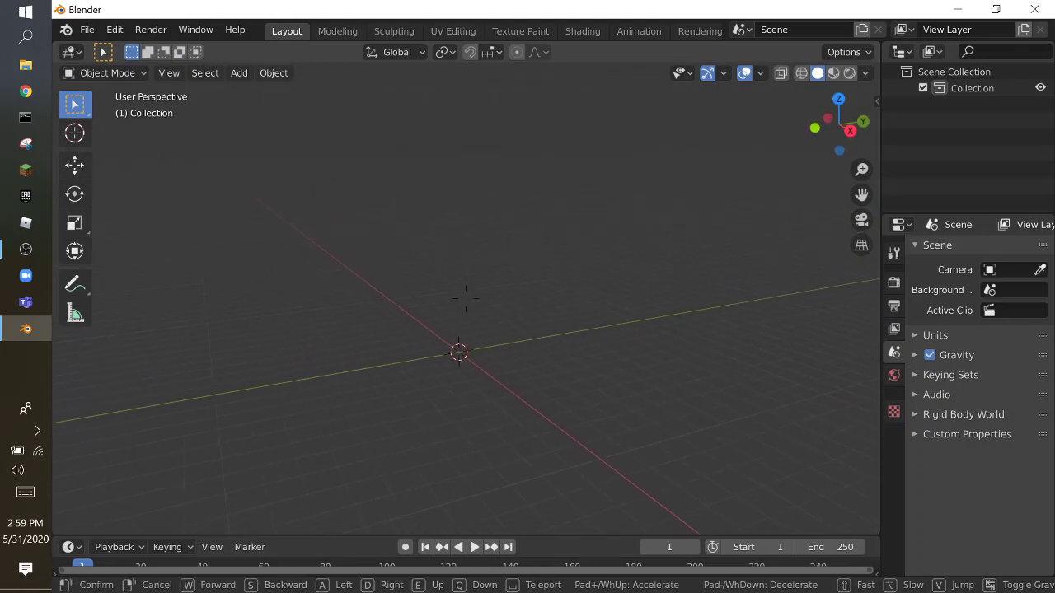
pyautogui.click(465, 300)
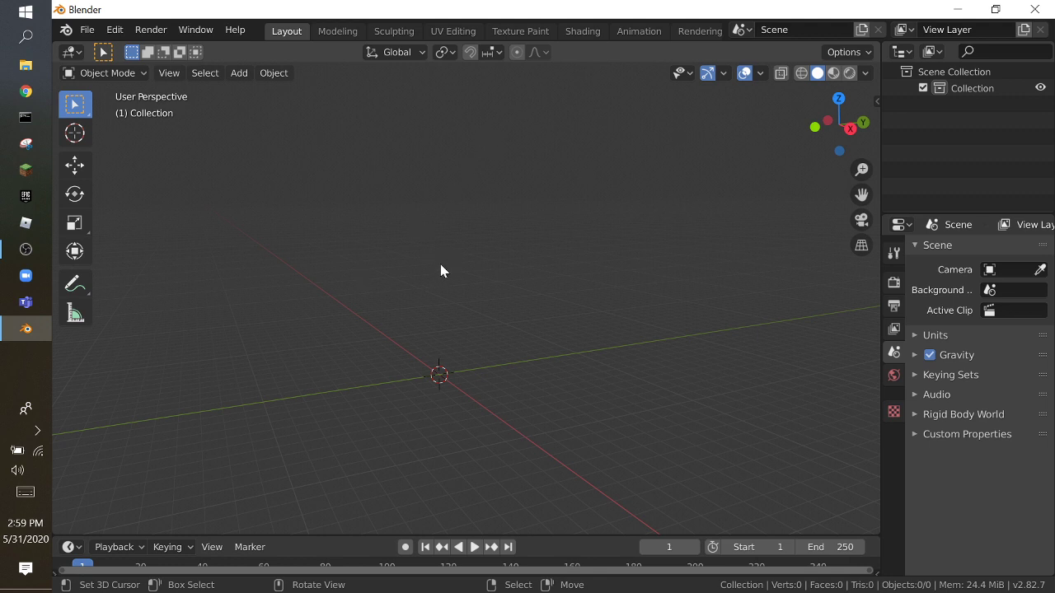
pyautogui.hotkey('shift', '`')
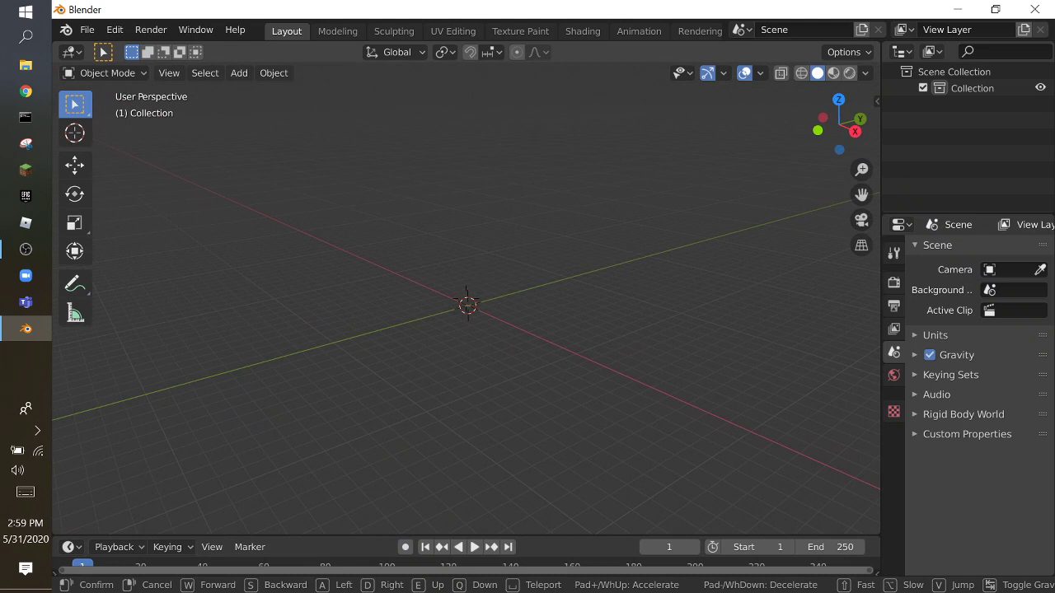
pyautogui.press('d')
pyautogui.press('s')
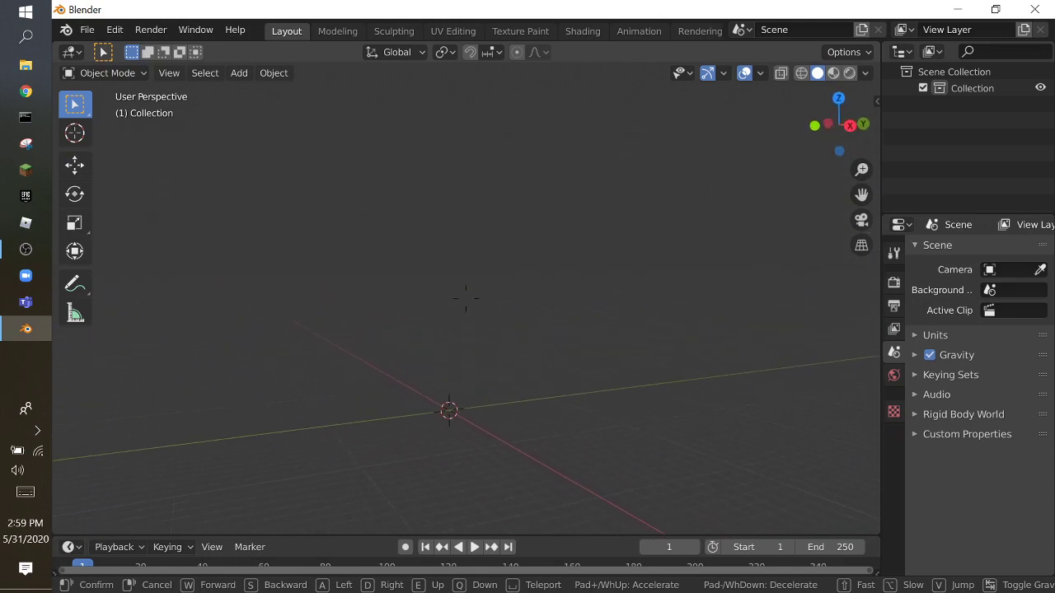
pyautogui.click(466, 298)
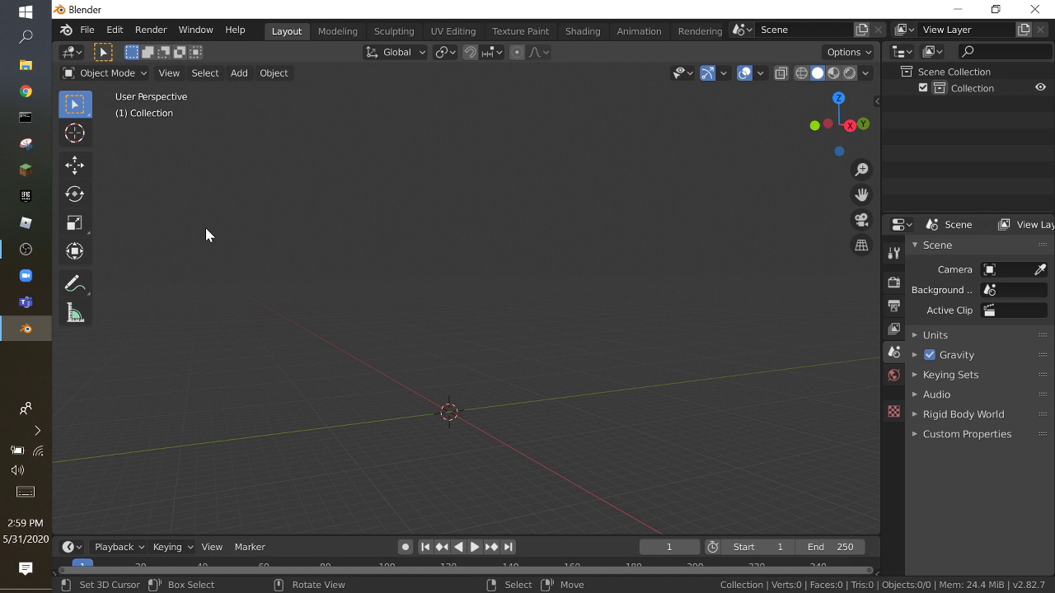
pyautogui.click(93, 30)
pyautogui.hotkey('shift', '`')
pyautogui.click(467, 298)
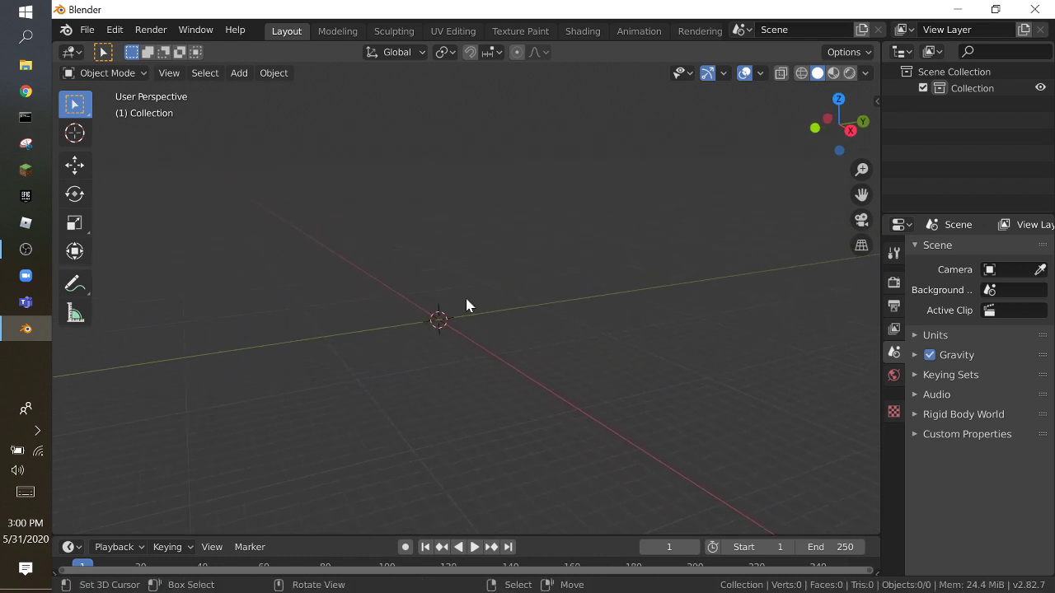
pyautogui.hotkey('shift', '`')
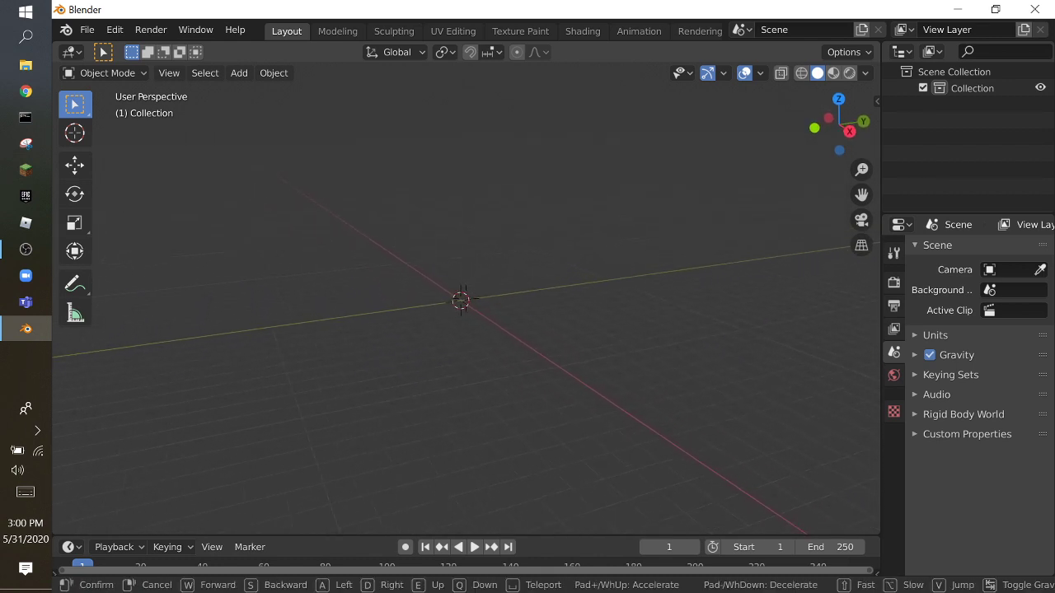
pyautogui.press('s')
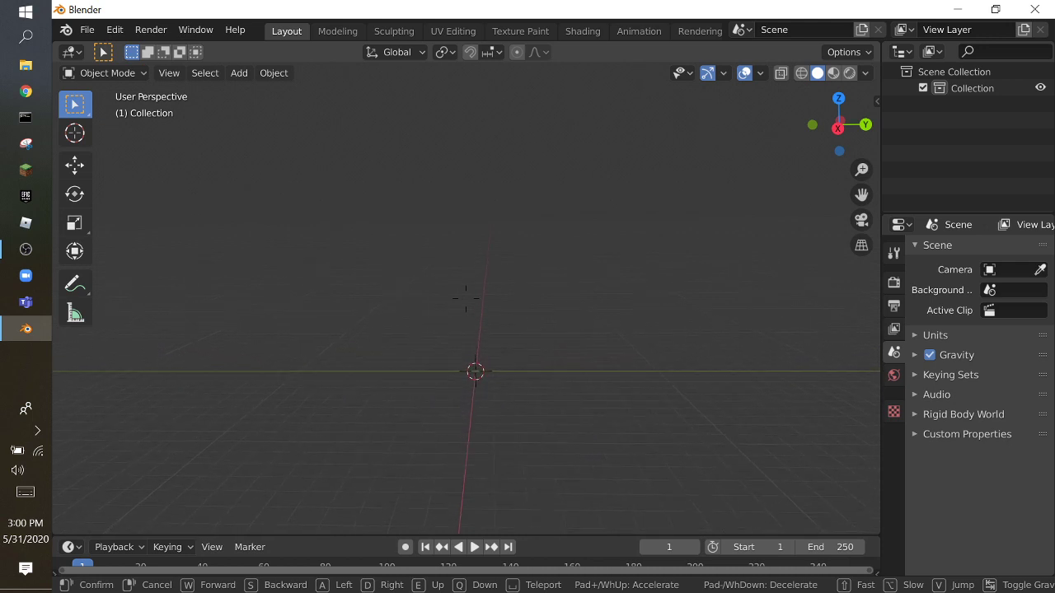
pyautogui.click(466, 298)
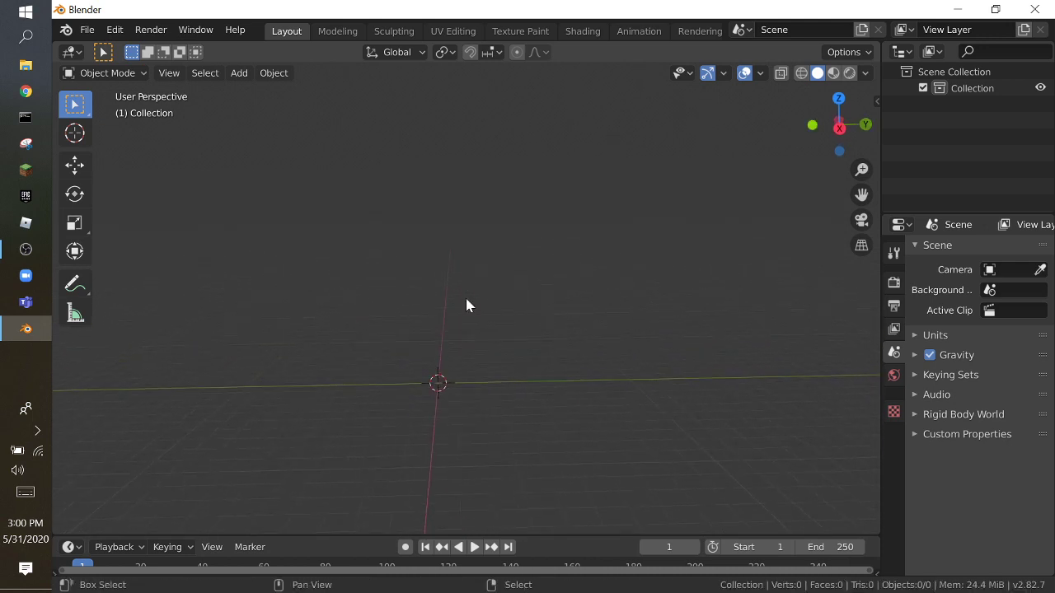
pyautogui.hotkey('shift', '`')
pyautogui.click(465, 298)
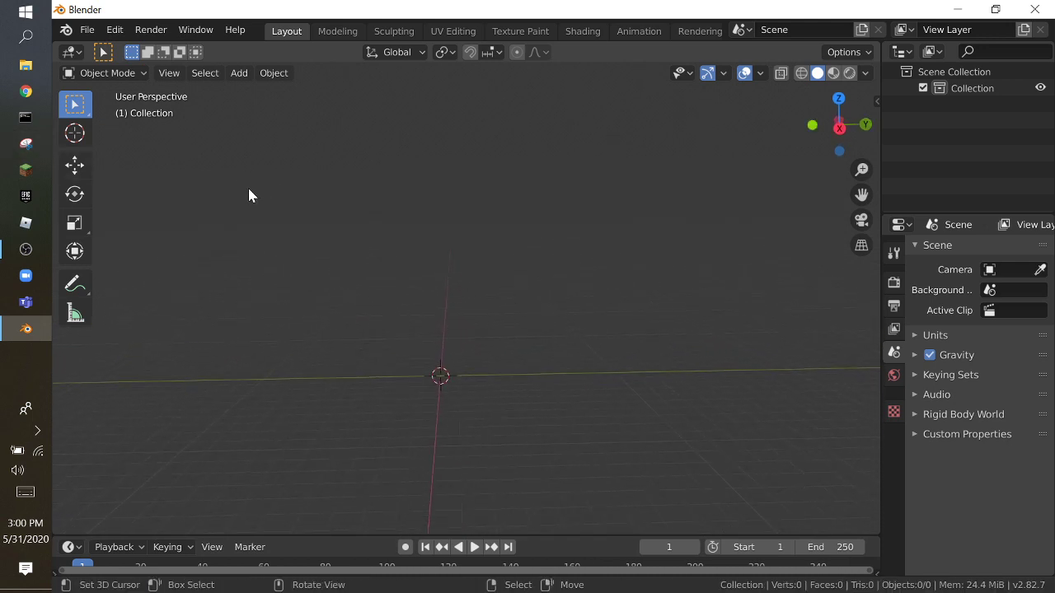
pyautogui.hotkey('shift', '`')
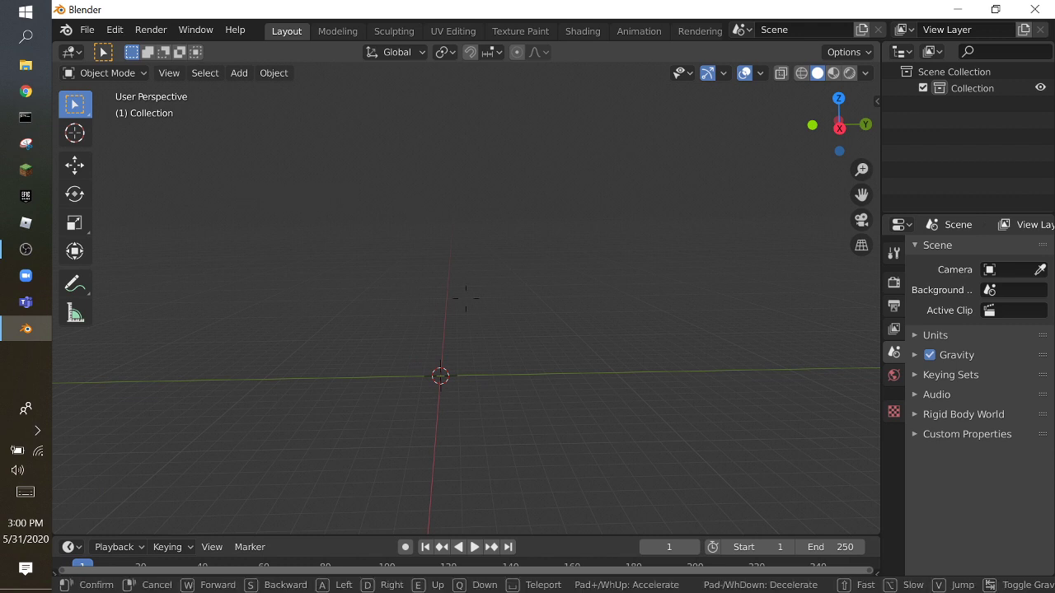
pyautogui.click(466, 300)
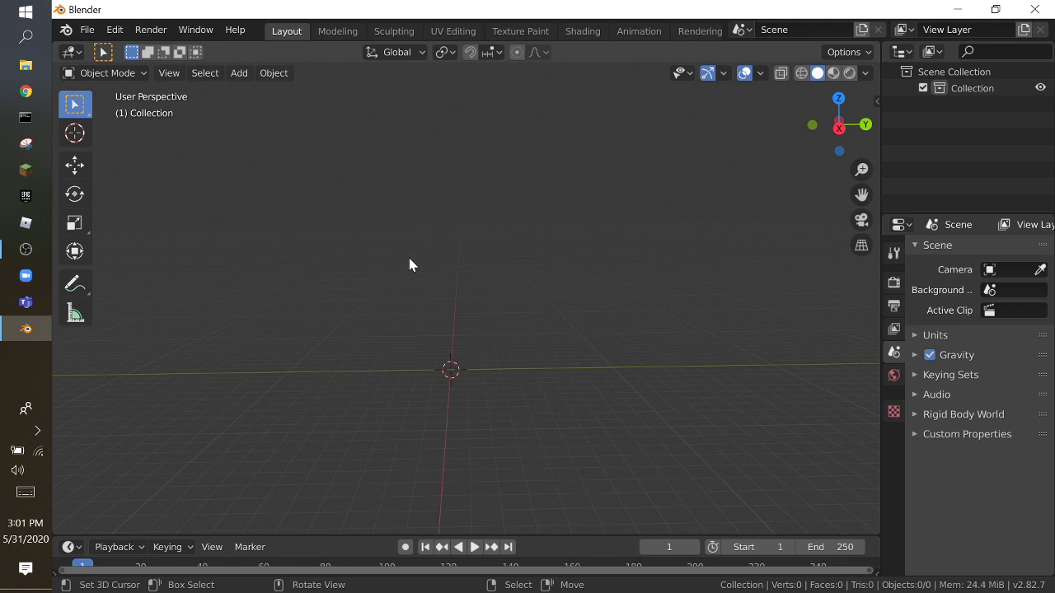
pyautogui.hotkey('shift', '`')
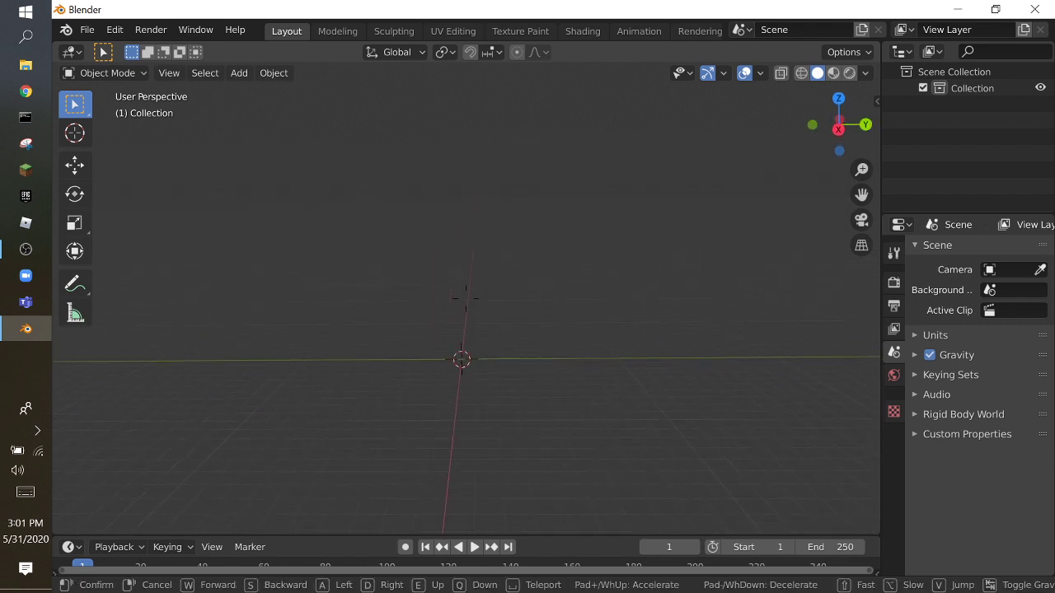
pyautogui.click(466, 298)
# Import HouseAndOceanMonument.obj from the MINECRAFT ANIMATION Template folder as a Wavefront OBJ, with Split by Object off and Split by Group on
pyautogui.click(88, 30)
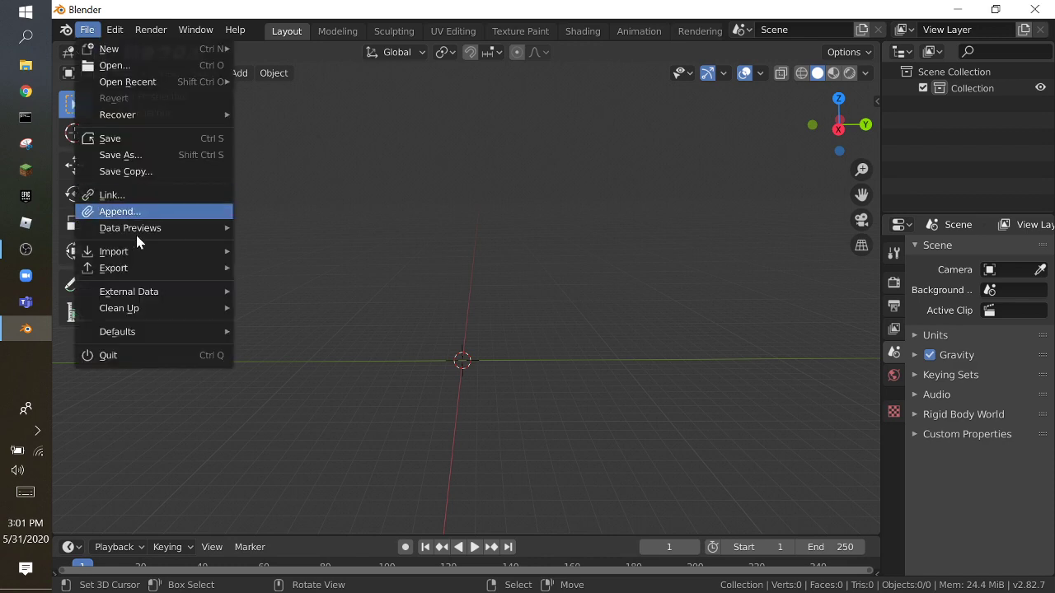
pyautogui.moveTo(165, 252)
pyautogui.click(292, 383)
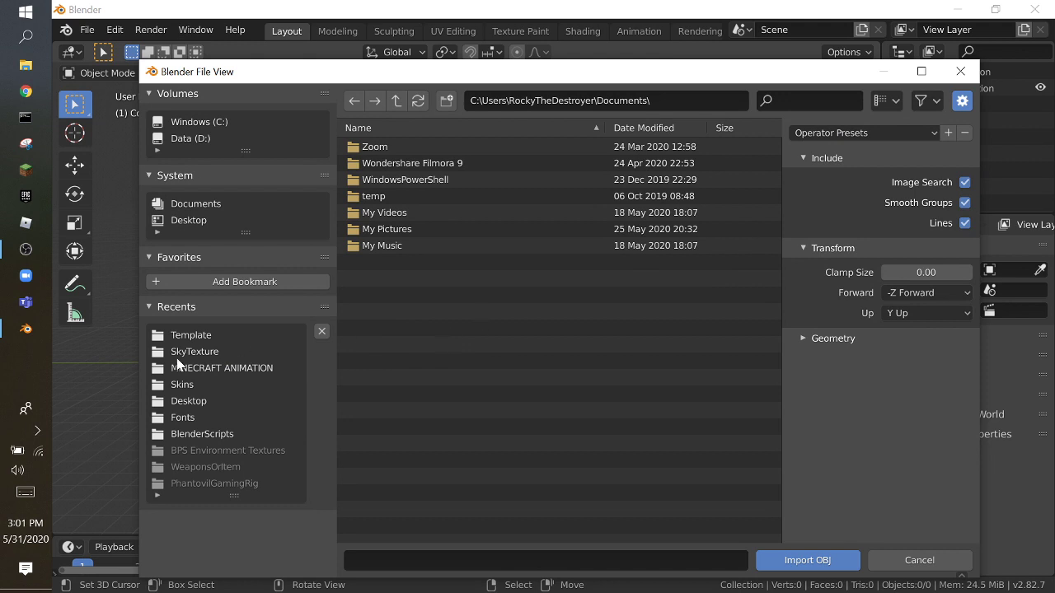
pyautogui.click(224, 334)
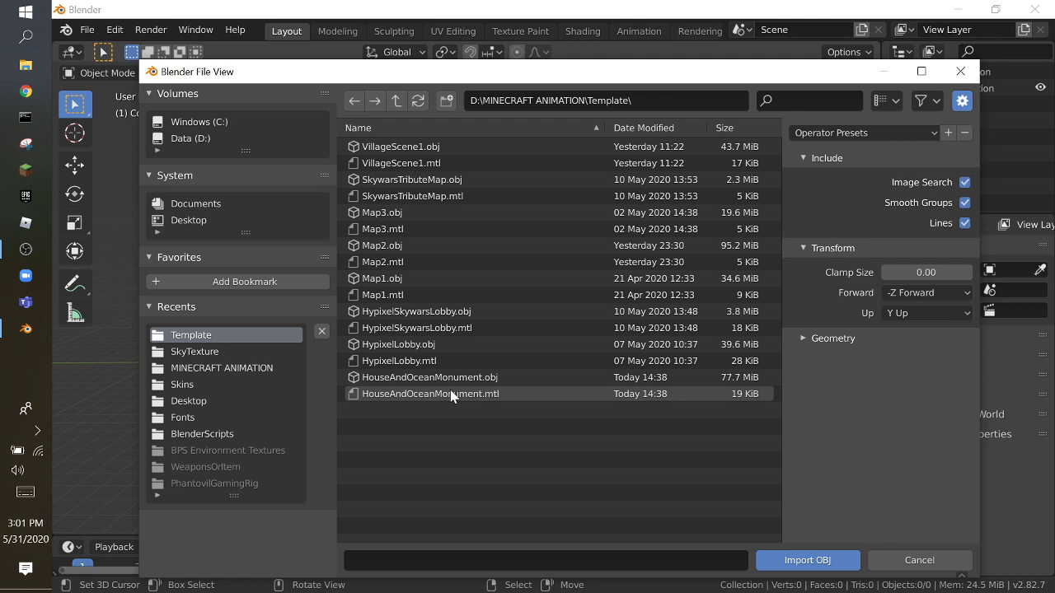
pyautogui.click(855, 338)
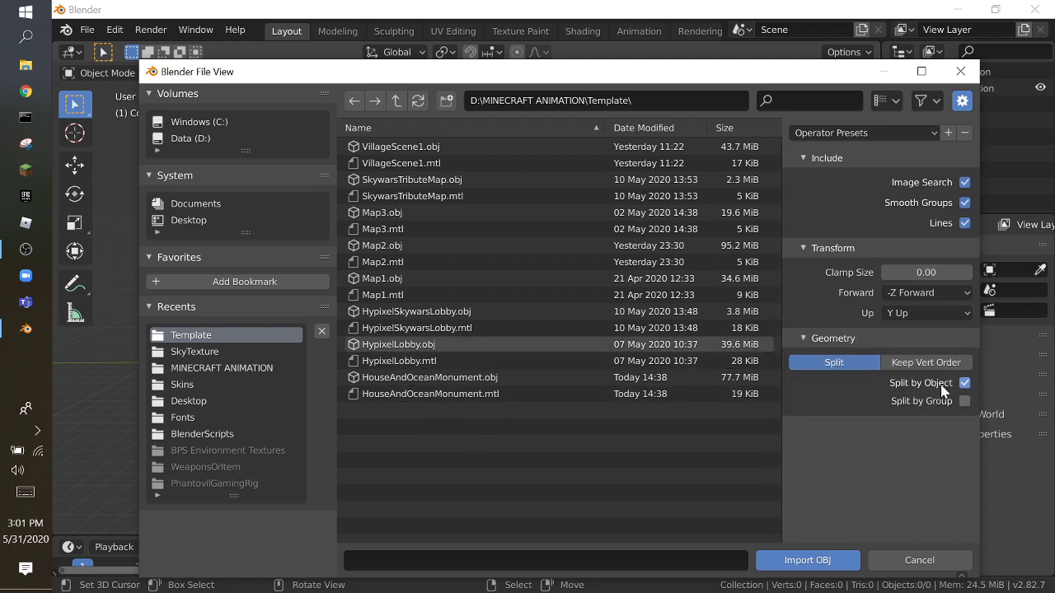
pyautogui.click(961, 386)
pyautogui.click(963, 401)
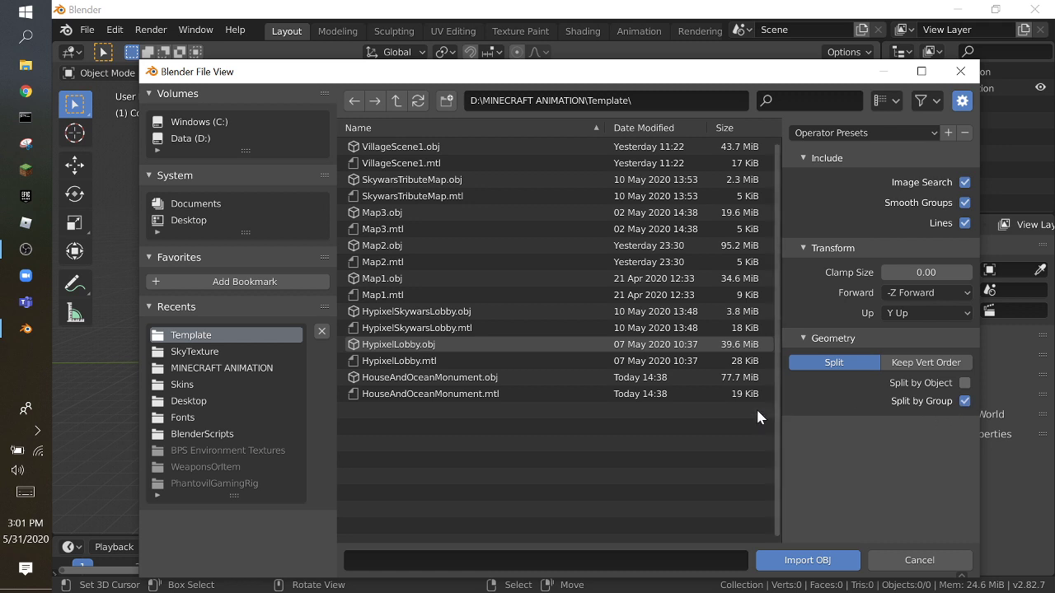
pyautogui.doubleClick(510, 379)
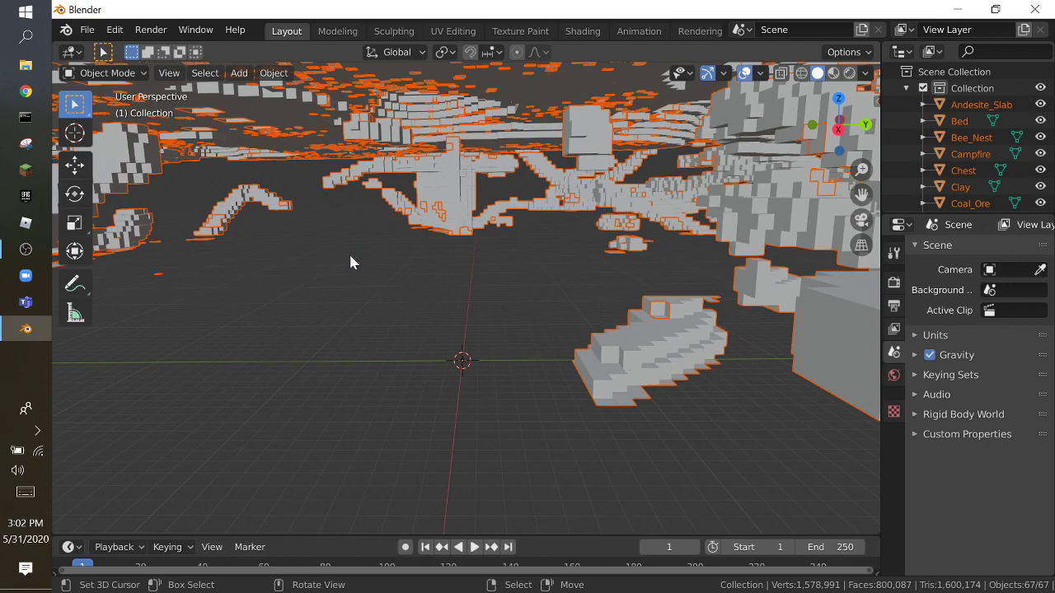
# Switch the viewport shading to Material Preview for the imported world
pyautogui.hotkey('shift', '`')
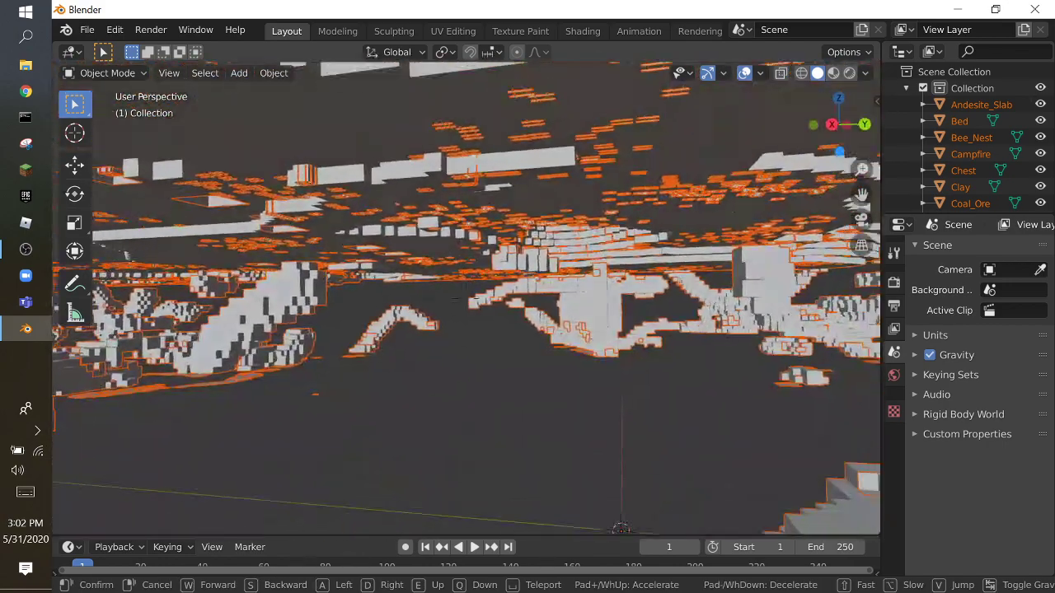
pyautogui.click(467, 301)
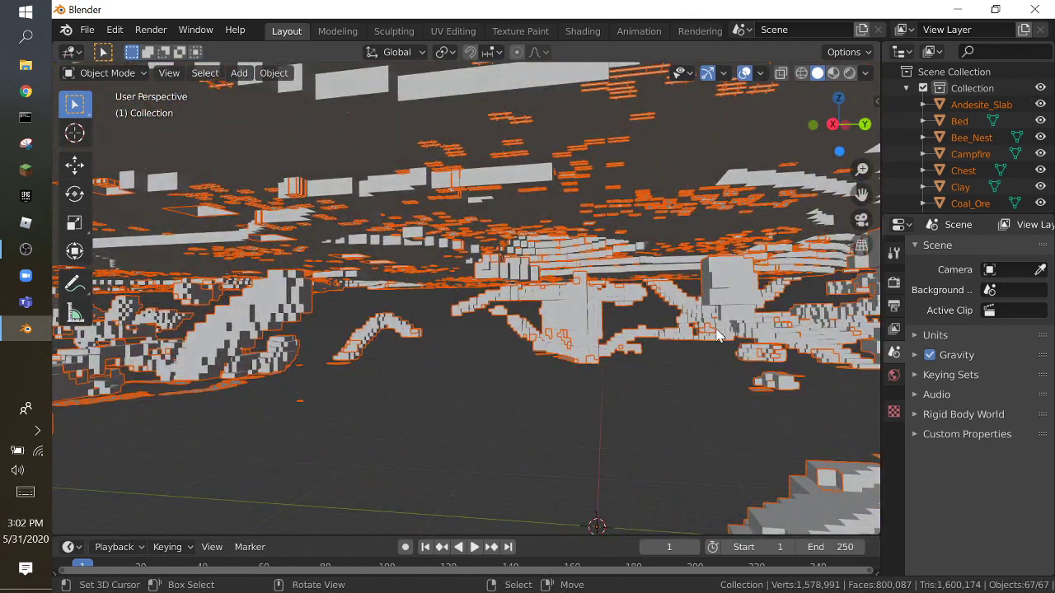
pyautogui.click(833, 72)
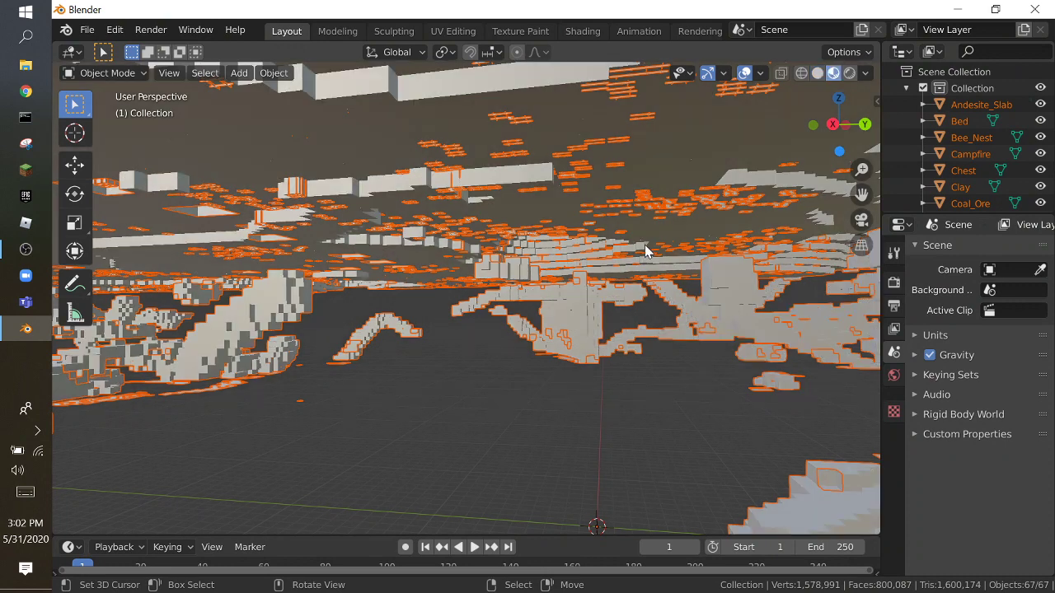
# Run MCprep's Prep Materials on the imported world, with principled shader, reflections, find missing images, extra maps and Improve UI enabled
pyautogui.press('n')
pyautogui.click(867, 274)
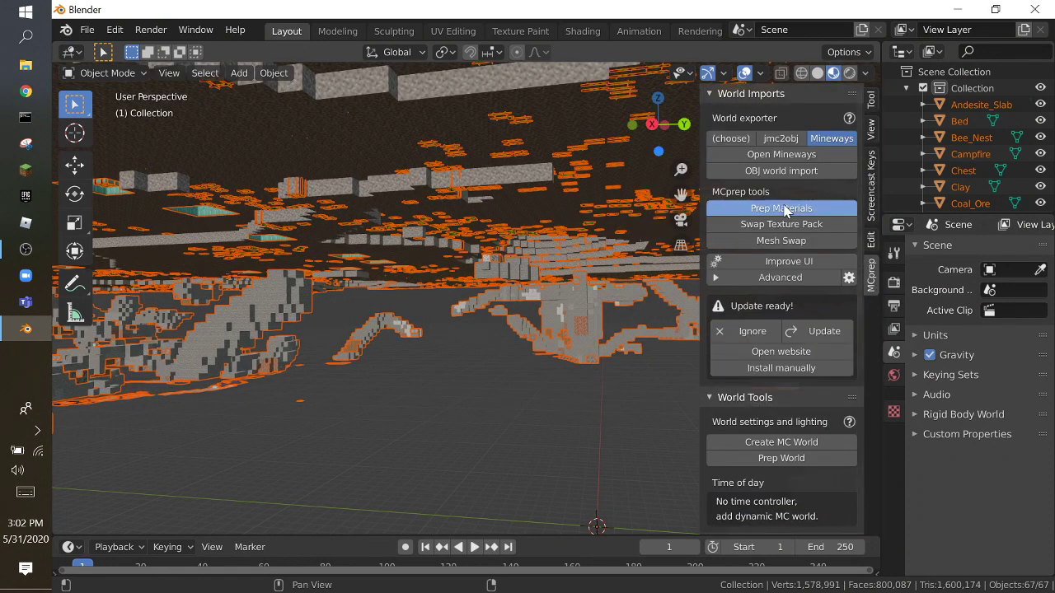
pyautogui.click(770, 208)
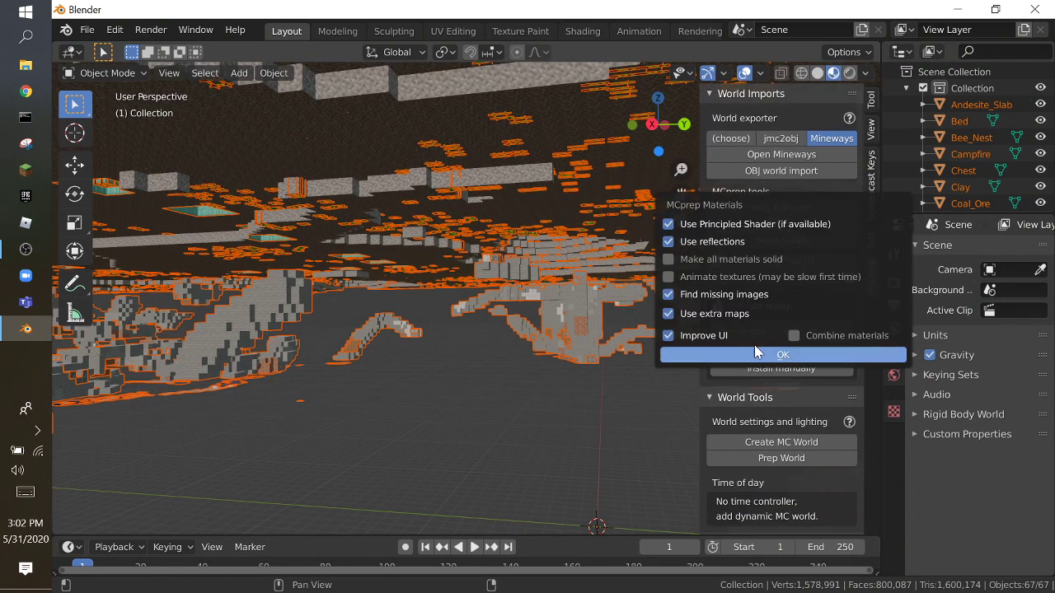
pyautogui.click(800, 356)
pyautogui.hotkey('shift', '`')
pyautogui.press('w')
pyautogui.click(465, 295)
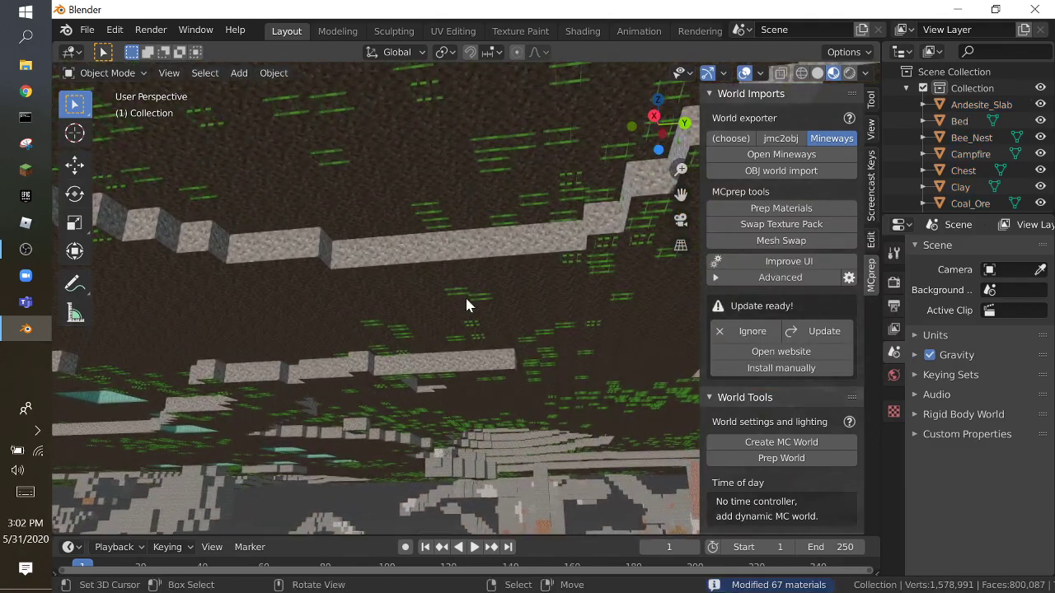
pyautogui.press('n')
# Fly through the textured world to examine the underwater terrain, the island trees, the shoreline and the water surface
pyautogui.hotkey('shift', '`')
pyautogui.press('w')
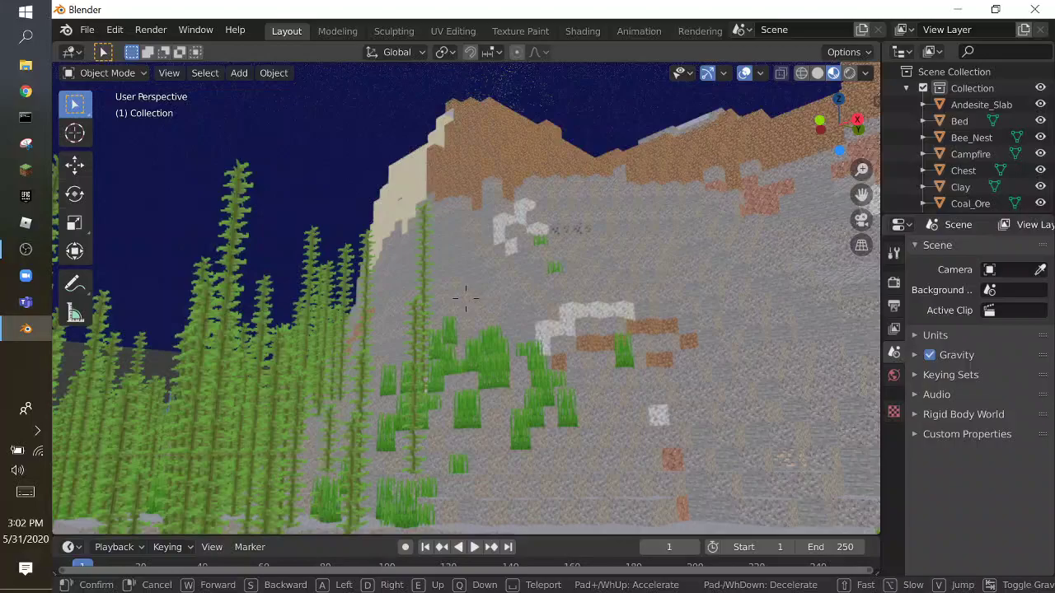
pyautogui.press('w')
pyautogui.press('w')
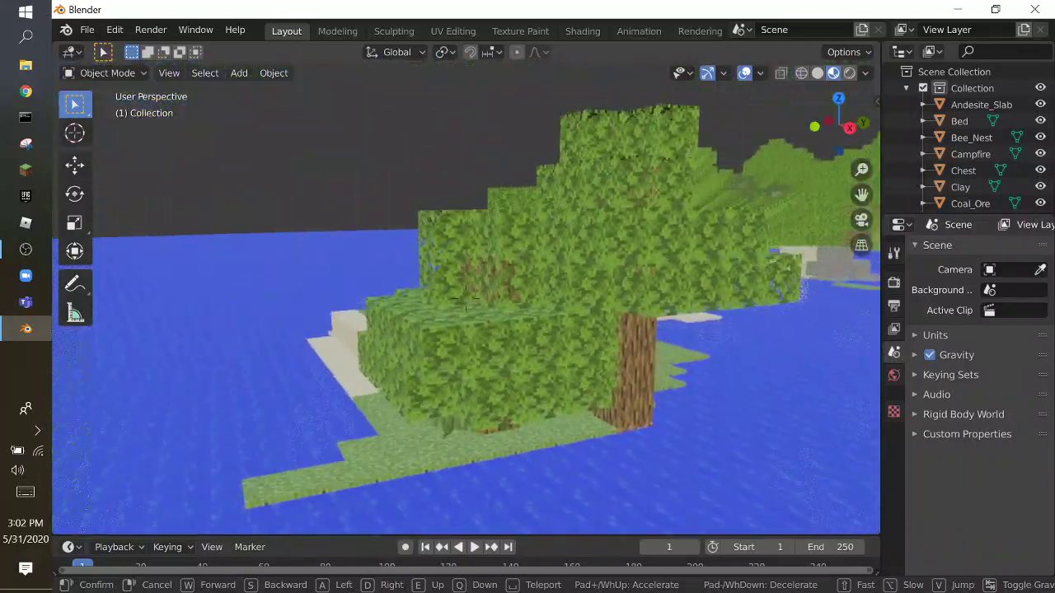
pyautogui.click(466, 301)
pyautogui.click(466, 301)
pyautogui.hotkey('shift', '`')
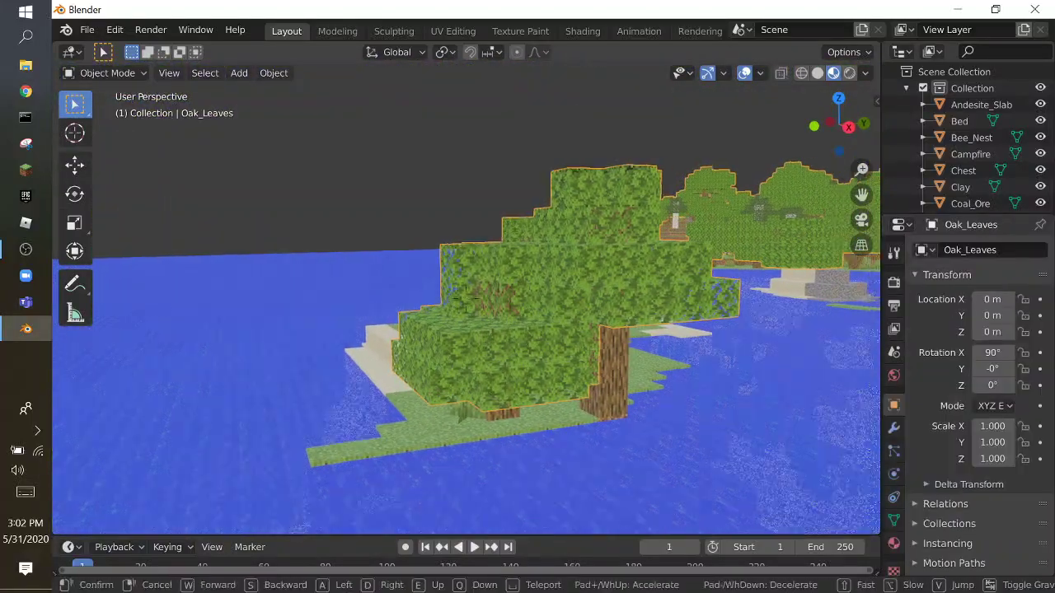
pyautogui.press('w')
pyautogui.click(466, 297)
pyautogui.press('g')
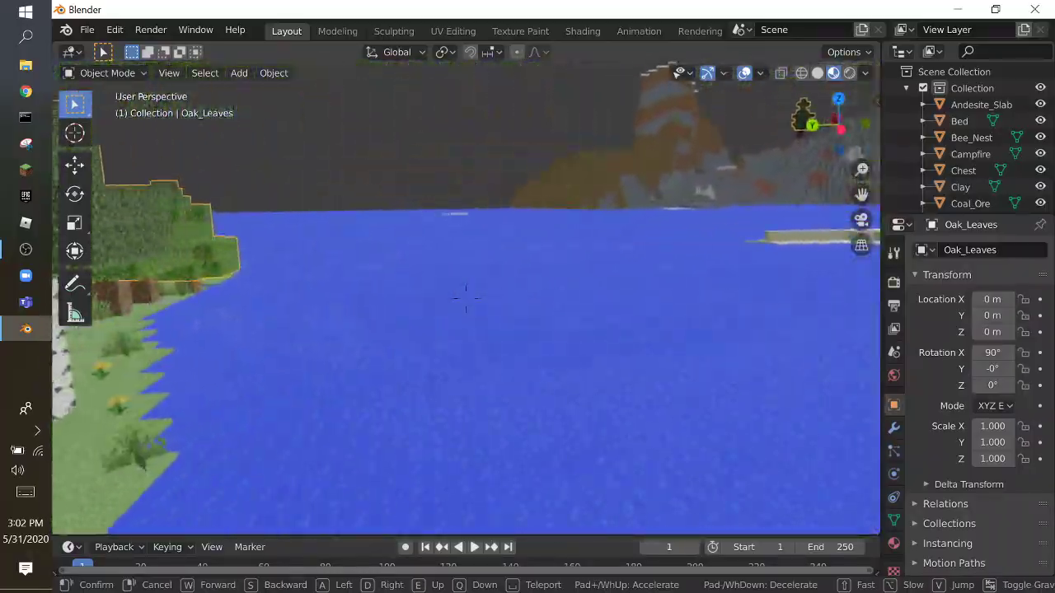
pyautogui.press('a')
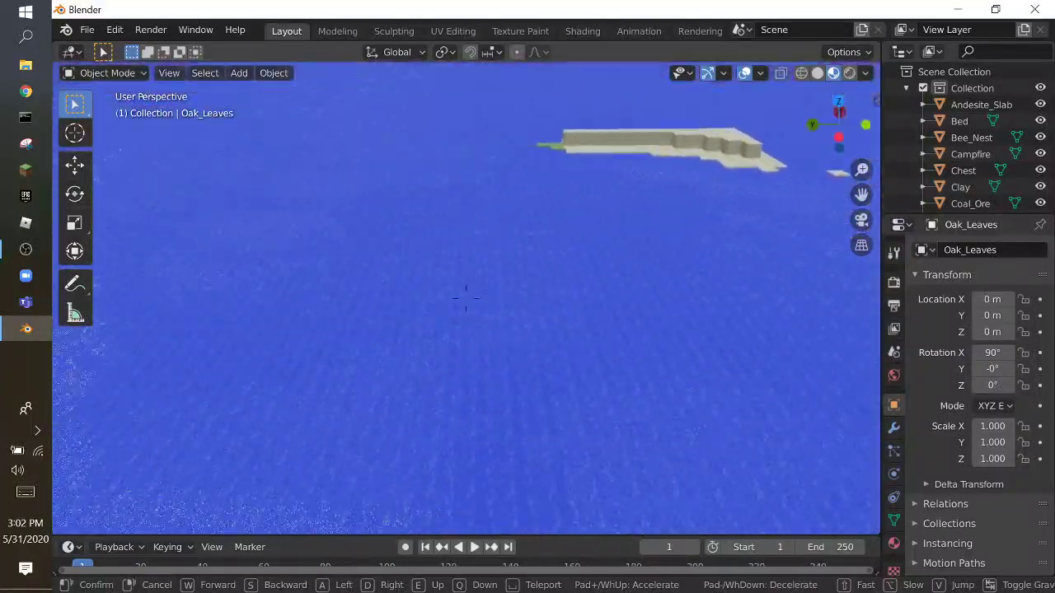
pyautogui.press('w')
# Try to move the Stationary_Water object away from the sea bed
pyautogui.click(448, 419)
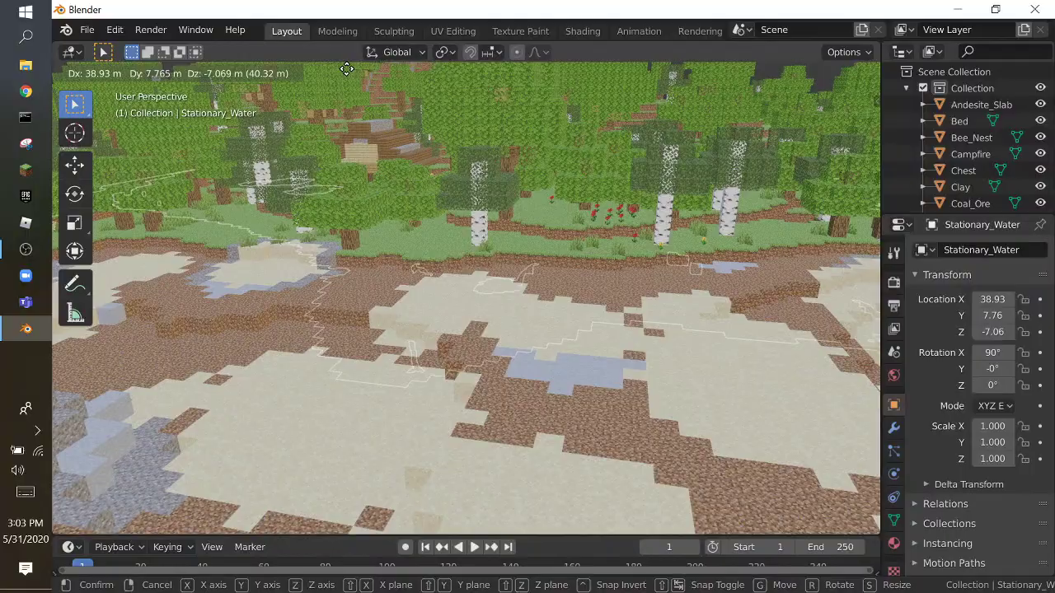
pyautogui.rightClick(420, 244)
# Fly over the lake and along the forested shore to examine the terrain, the islands and the wooden house
pyautogui.hotkey('shift', '`')
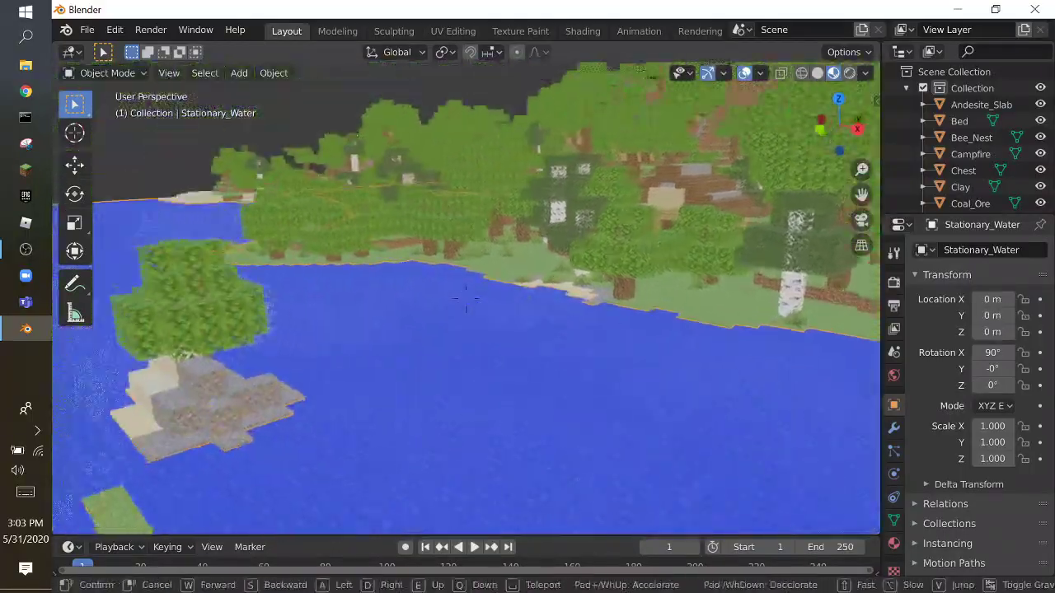
pyautogui.press('w')
pyautogui.press('w')
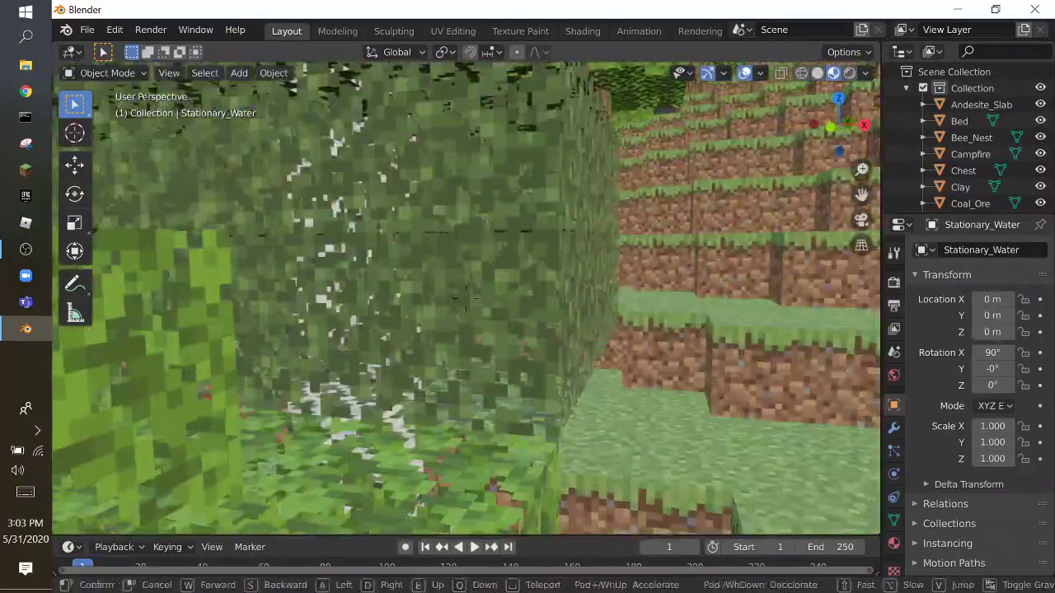
pyautogui.press('w')
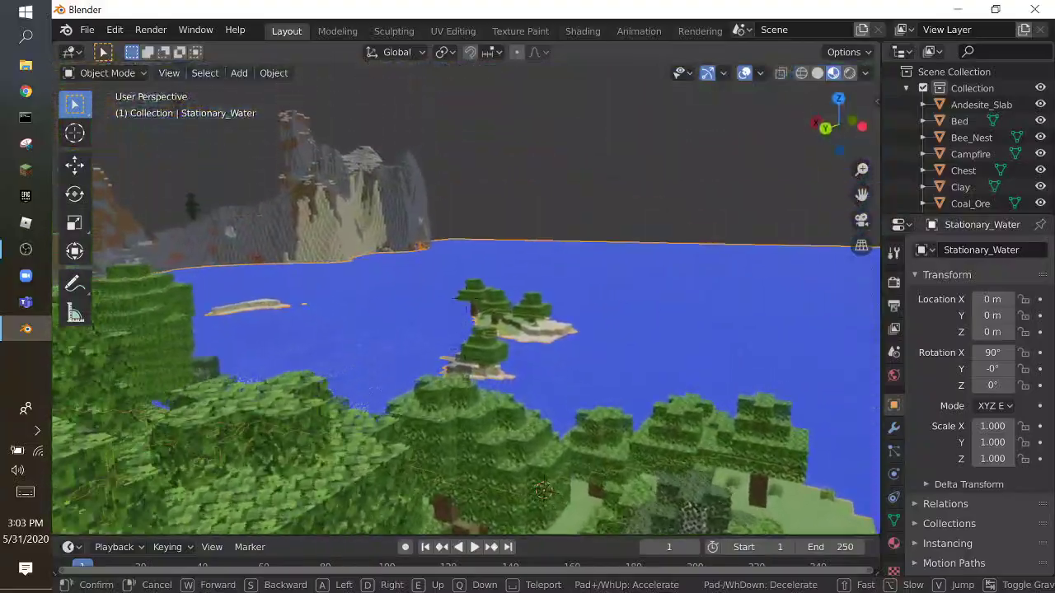
pyautogui.press('w')
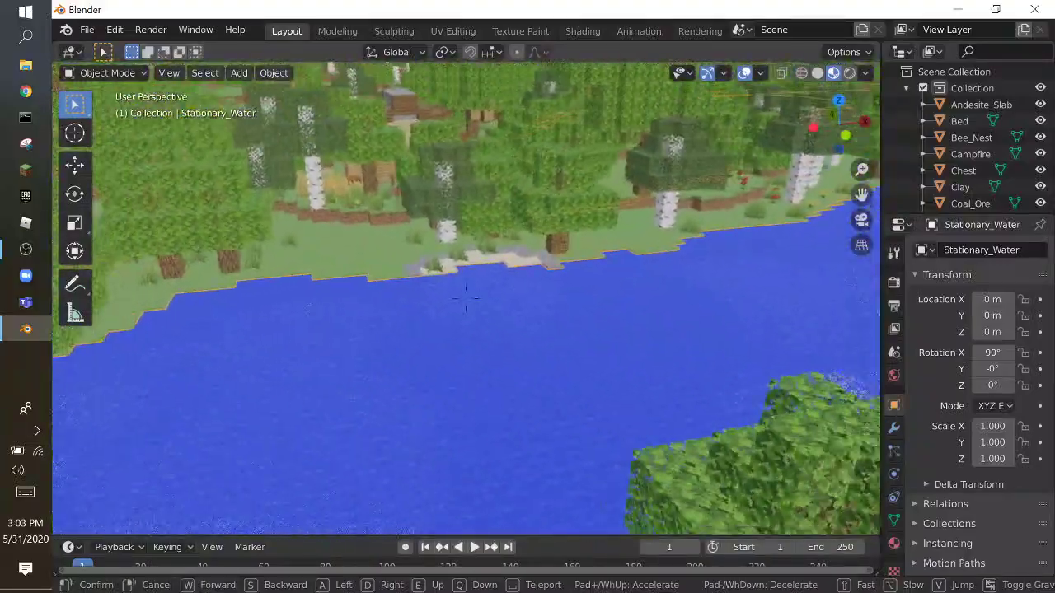
pyautogui.press('s')
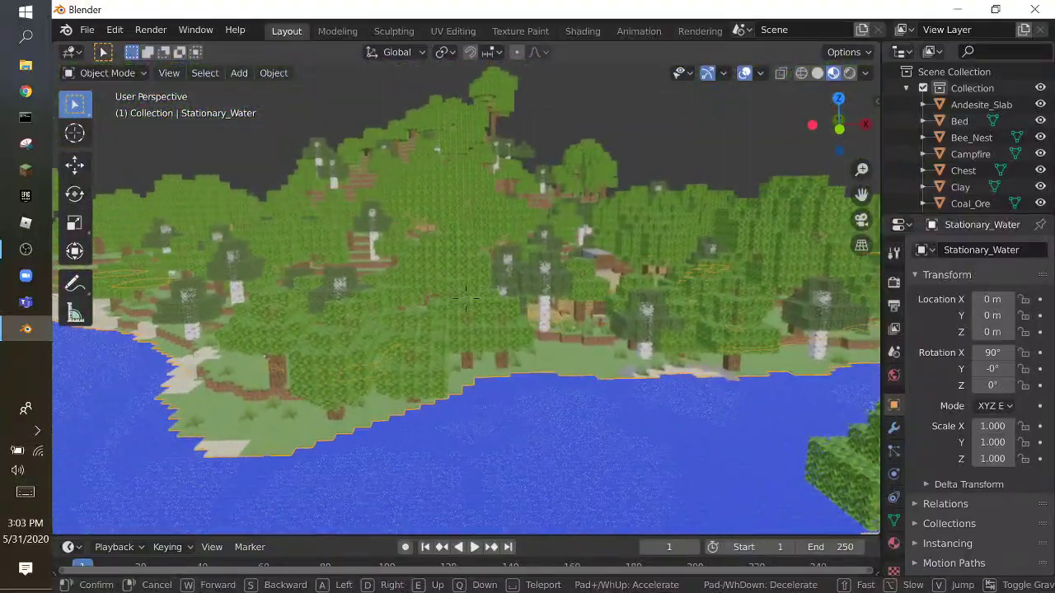
pyautogui.click(287, 122)
pyautogui.press('w')
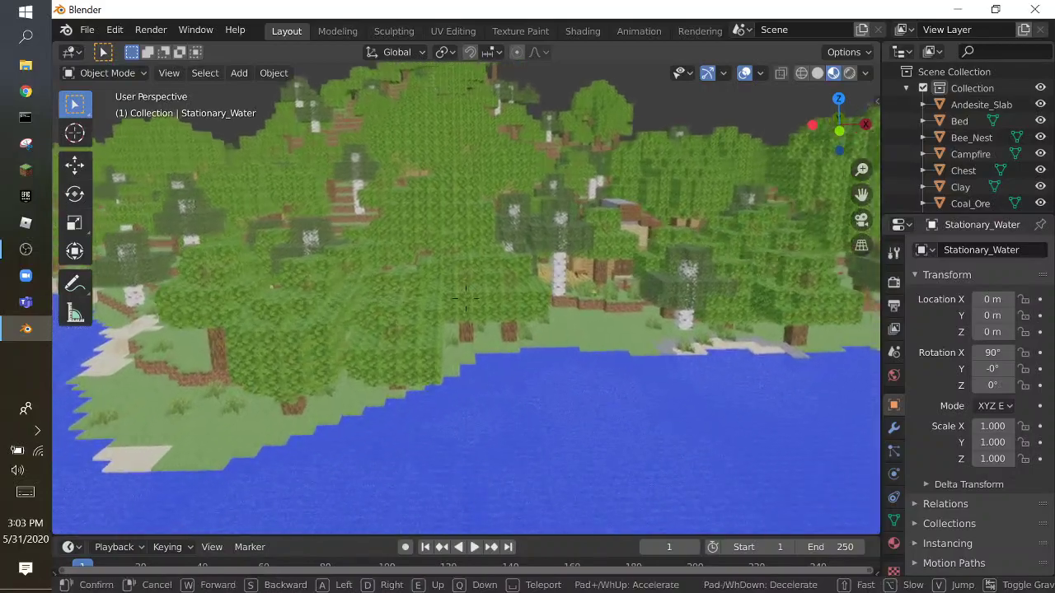
pyautogui.press('s')
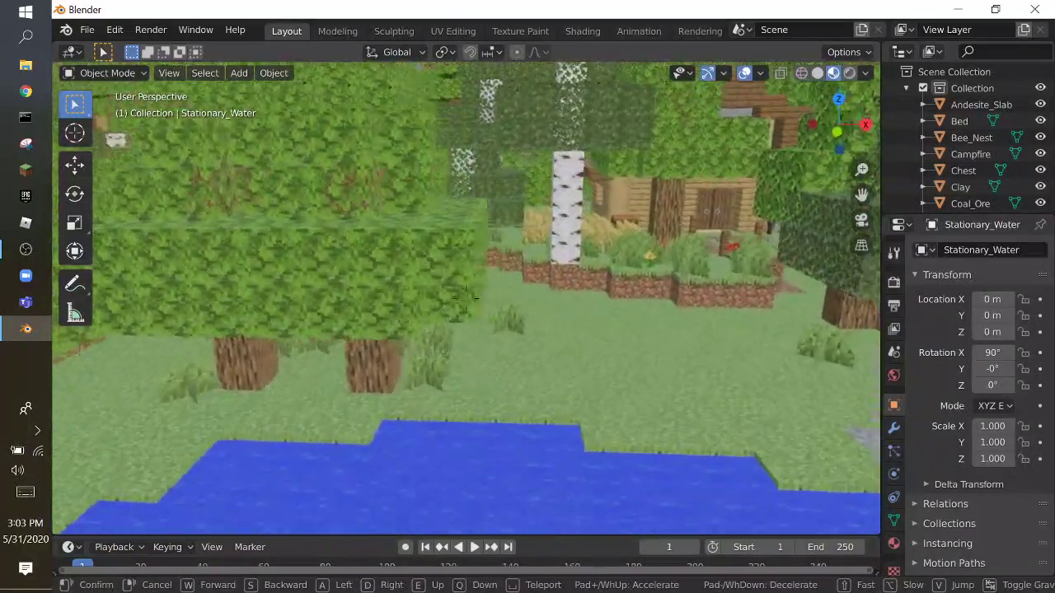
pyautogui.click(465, 295)
# Select the Oak_Leaves object near the shore and add the Grass object to the selection
pyautogui.click(465, 293)
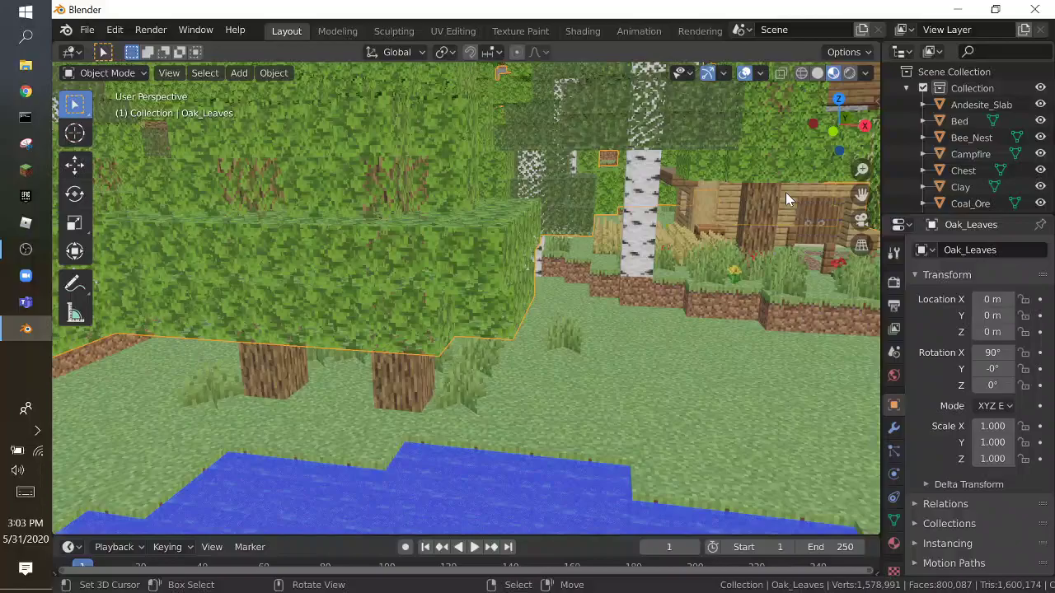
pyautogui.hotkey('shift', '`')
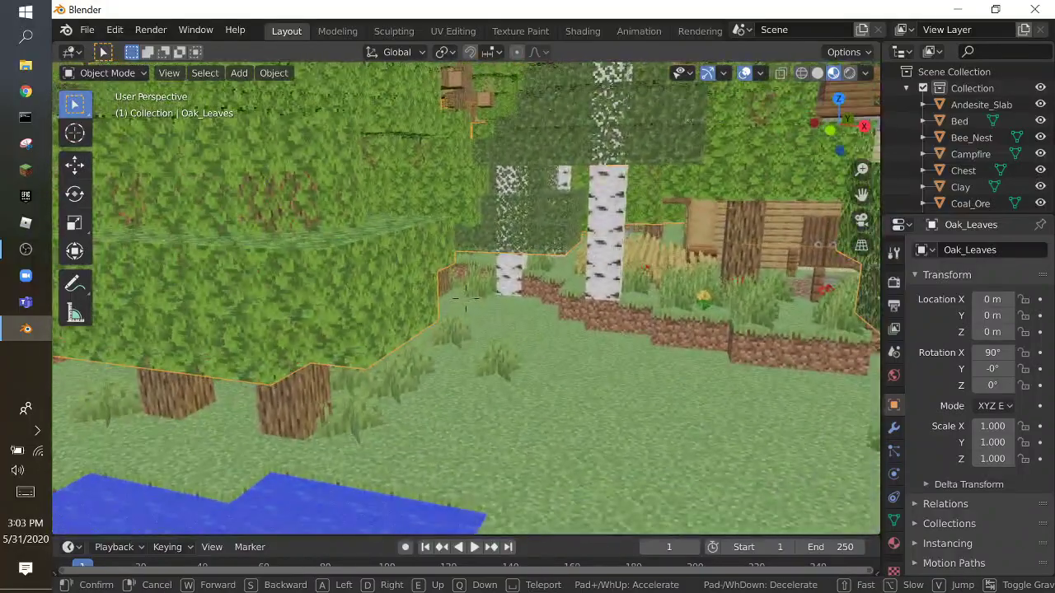
pyautogui.click(466, 305)
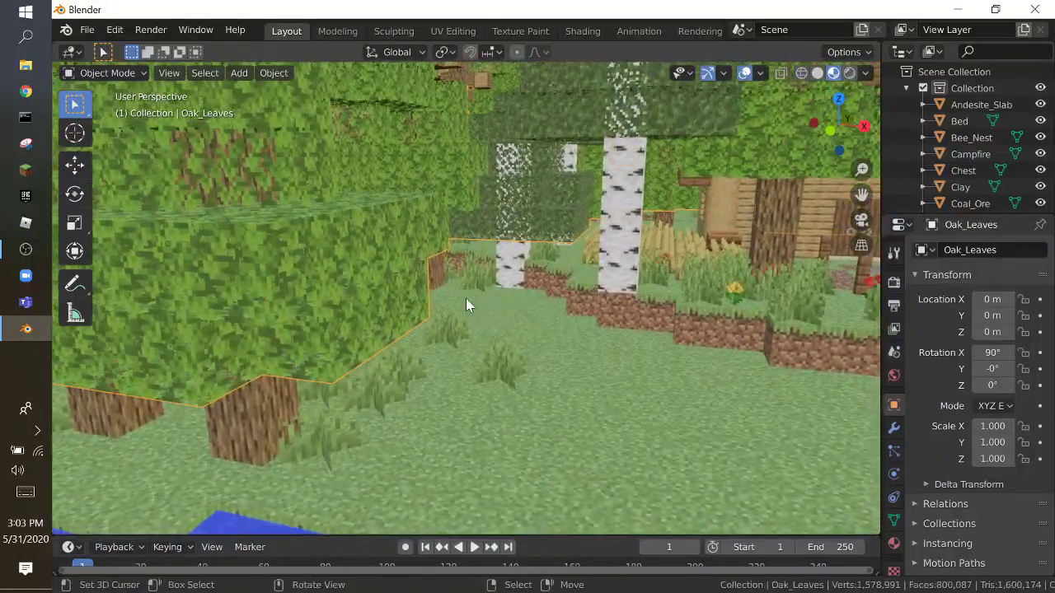
pyautogui.click(499, 368)
pyautogui.hotkey('shift', '`')
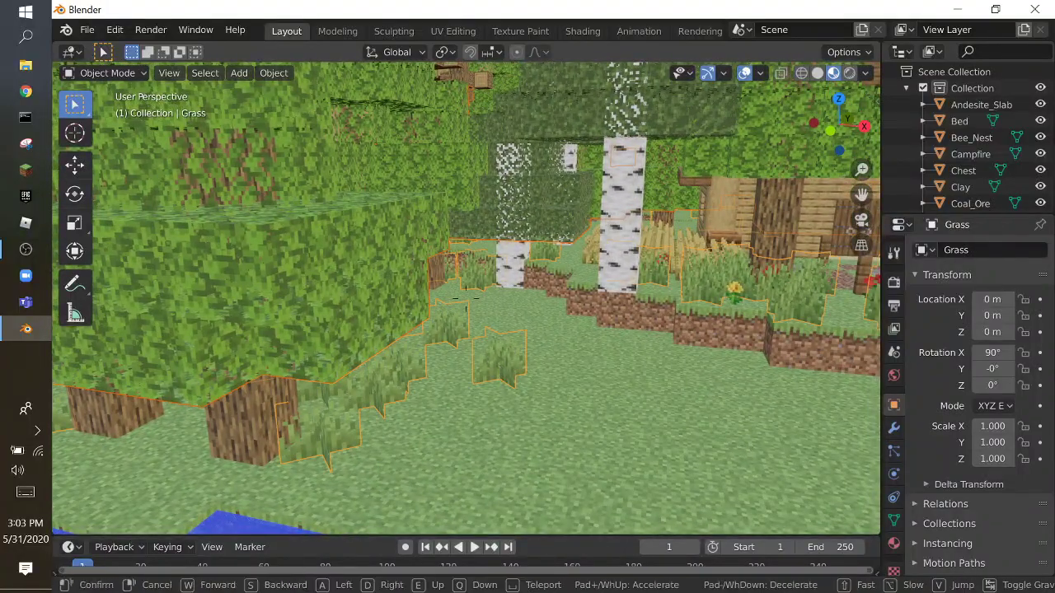
pyautogui.press('s')
pyautogui.click(510, 321)
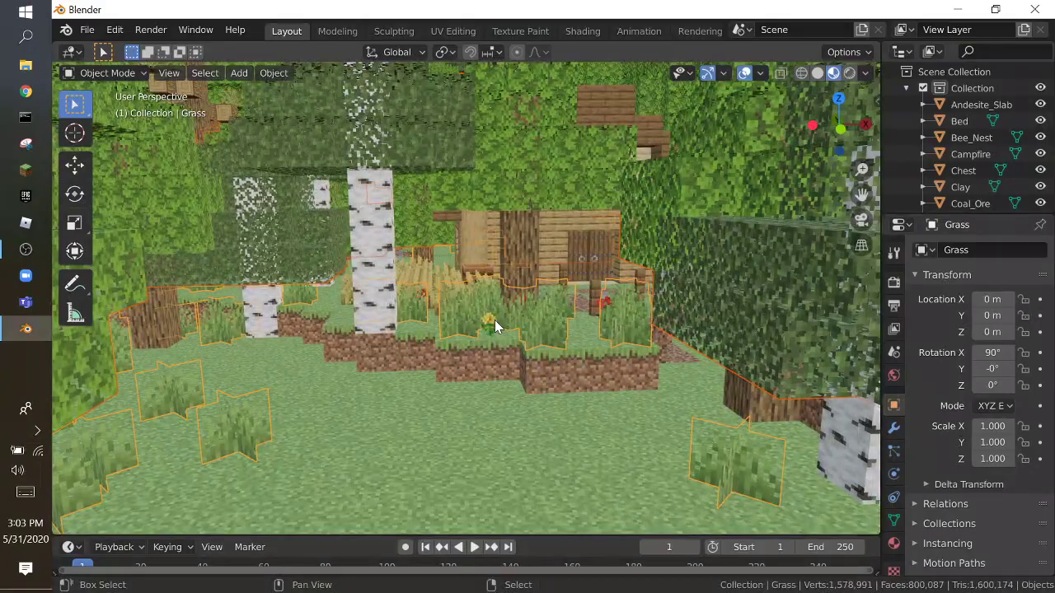
# Add the Dandelion object near the house to the selection and test the selected plants with a trial move
pyautogui.hotkey('shift', '`')
pyautogui.press('w')
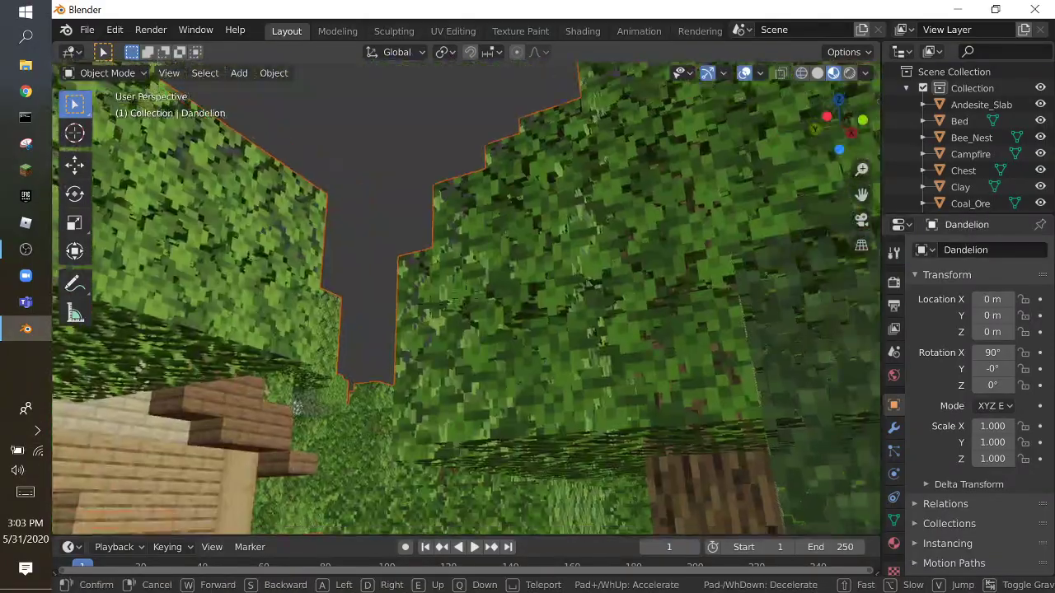
pyautogui.press('s')
pyautogui.click(466, 301)
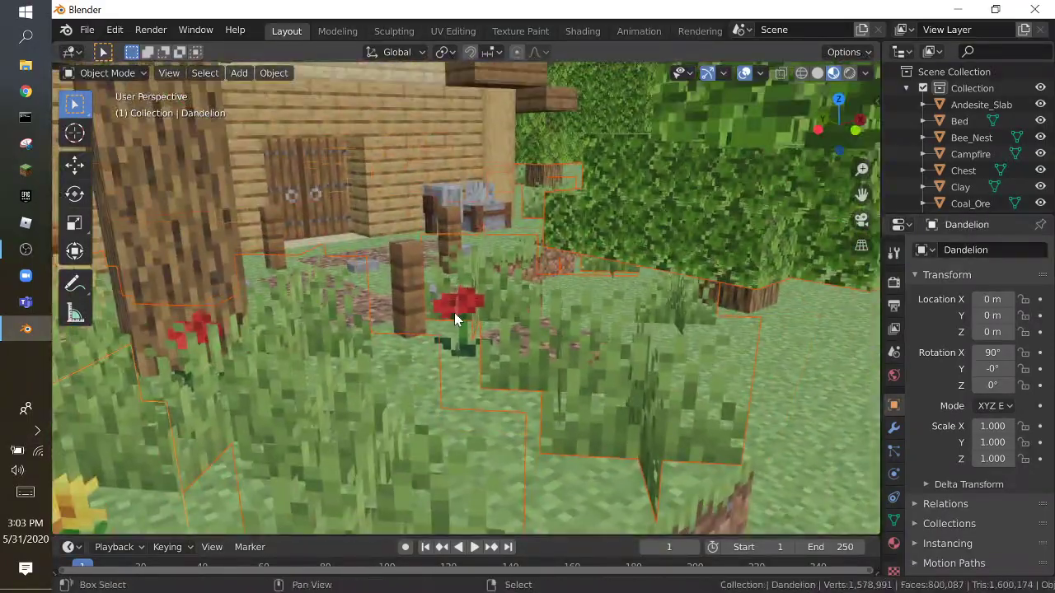
pyautogui.hotkey('shift', '`')
pyautogui.press('s')
pyautogui.press('s')
pyautogui.click(466, 299)
pyautogui.press('g')
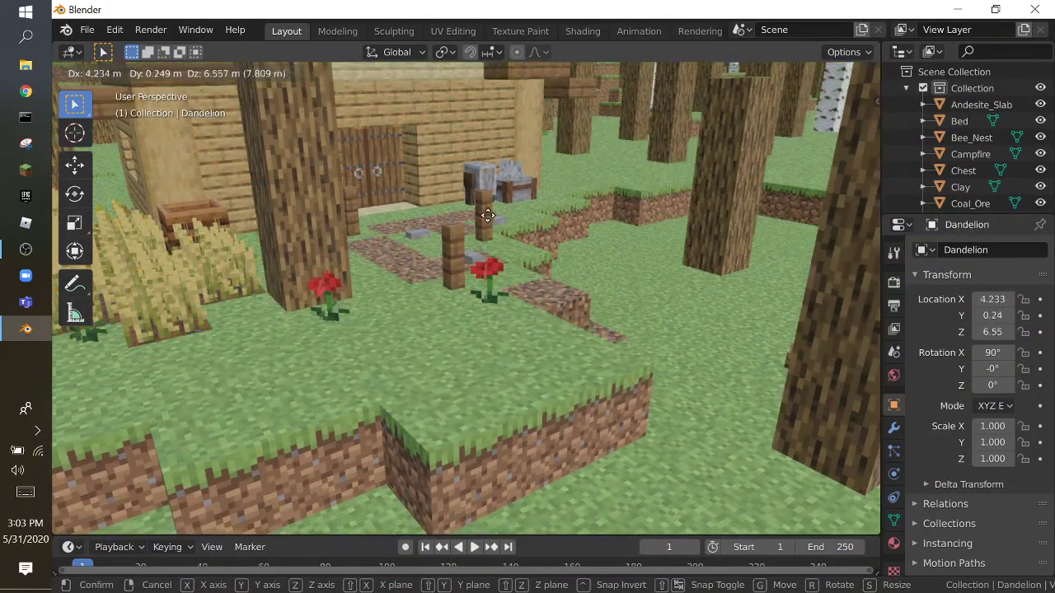
pyautogui.rightClick(507, 264)
# Add the red Poppy flowers in front of the house to the selection and try a test move
pyautogui.keyDown('shift'); pyautogui.click(487, 273); pyautogui.keyUp('shift')
pyautogui.hotkey('shift', '`')
pyautogui.press('s')
pyautogui.click(465, 298)
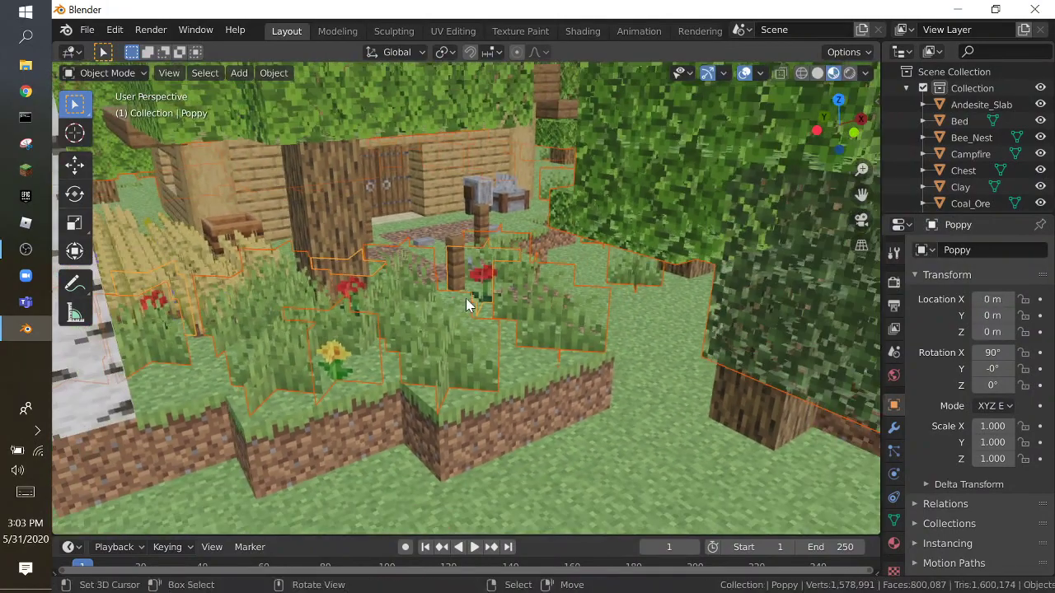
pyautogui.press('g')
pyautogui.press('Escape')
# Add the Wheat crops beside the house to the selected plants and try a test move
pyautogui.hotkey('shift', '`')
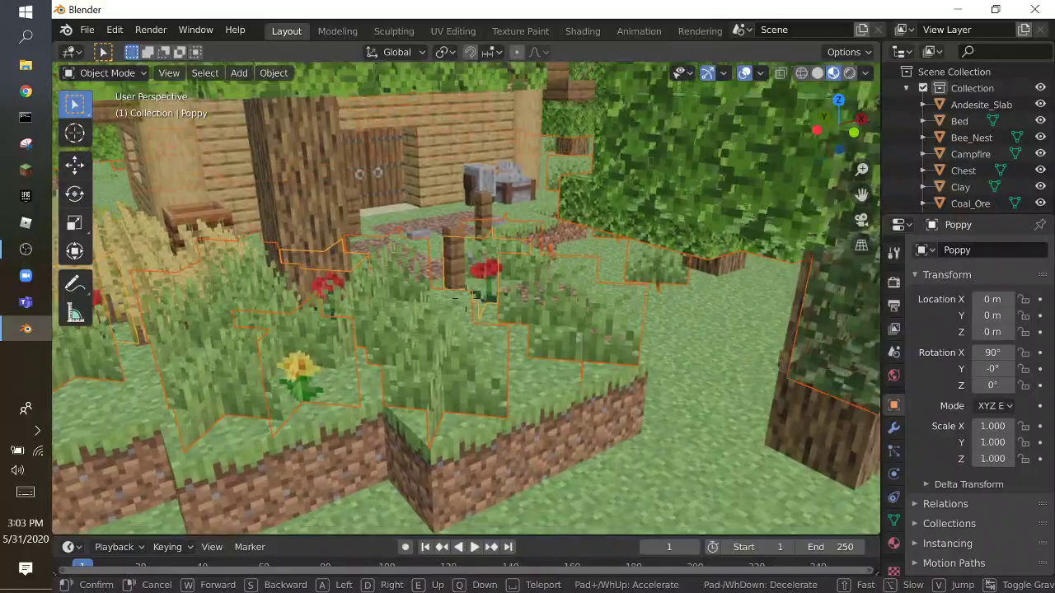
pyautogui.press('w')
pyautogui.click(465, 298)
pyautogui.keyDown('shift'); pyautogui.click(385, 272); pyautogui.keyUp('shift')
pyautogui.hotkey('shift', '`')
pyautogui.press('s')
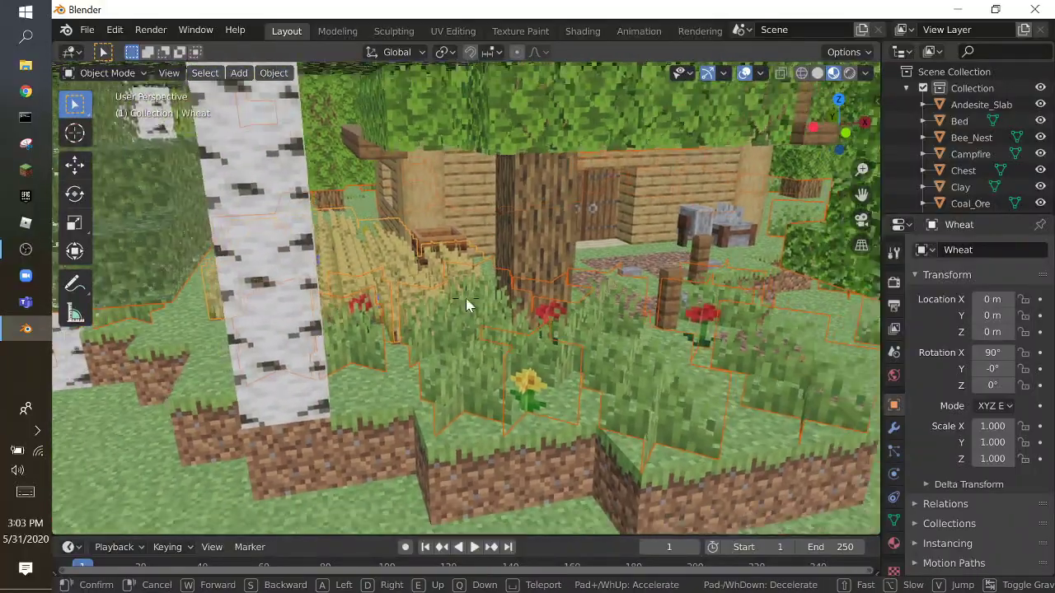
pyautogui.click(465, 299)
pyautogui.press('g')
pyautogui.press('Escape')
# Fly along the shore to the bee nest on the birch trunk and add Bee_Nest to the selection
pyautogui.hotkey('shift', '`')
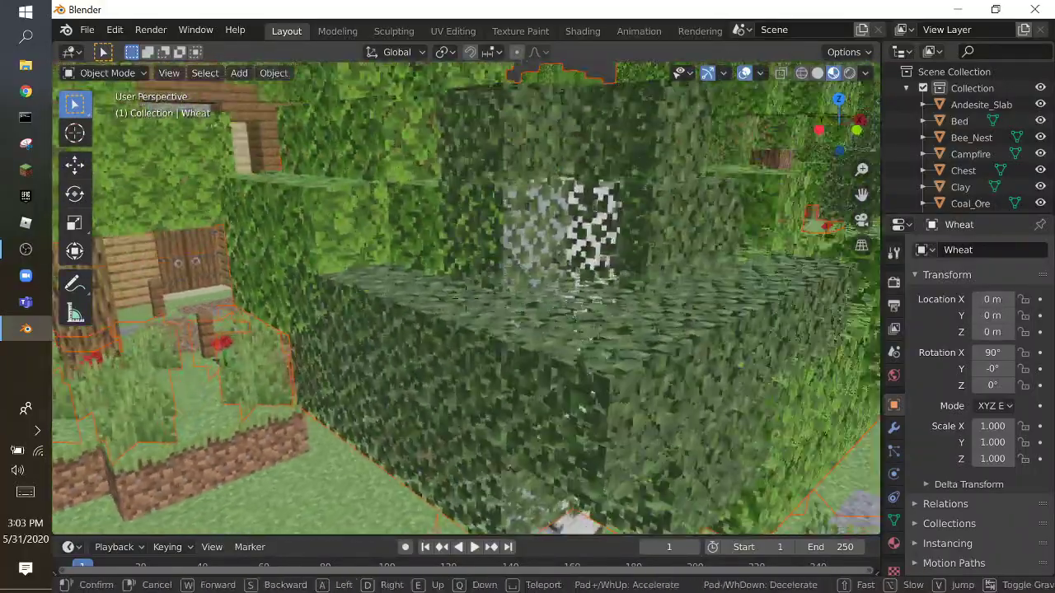
pyautogui.press('w')
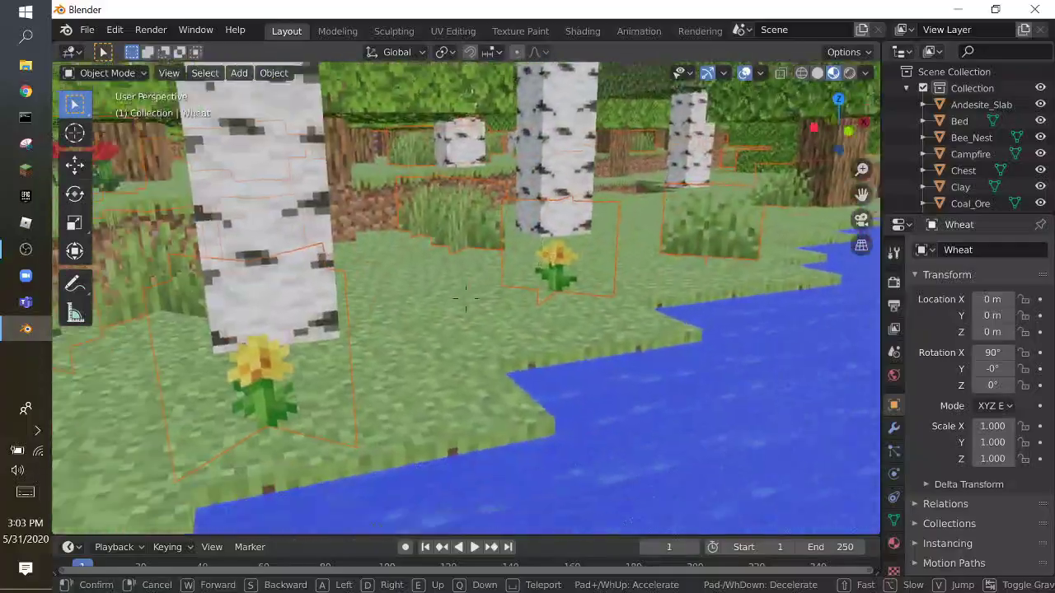
pyautogui.click(465, 305)
pyautogui.hotkey('shift', '`')
pyautogui.press('s')
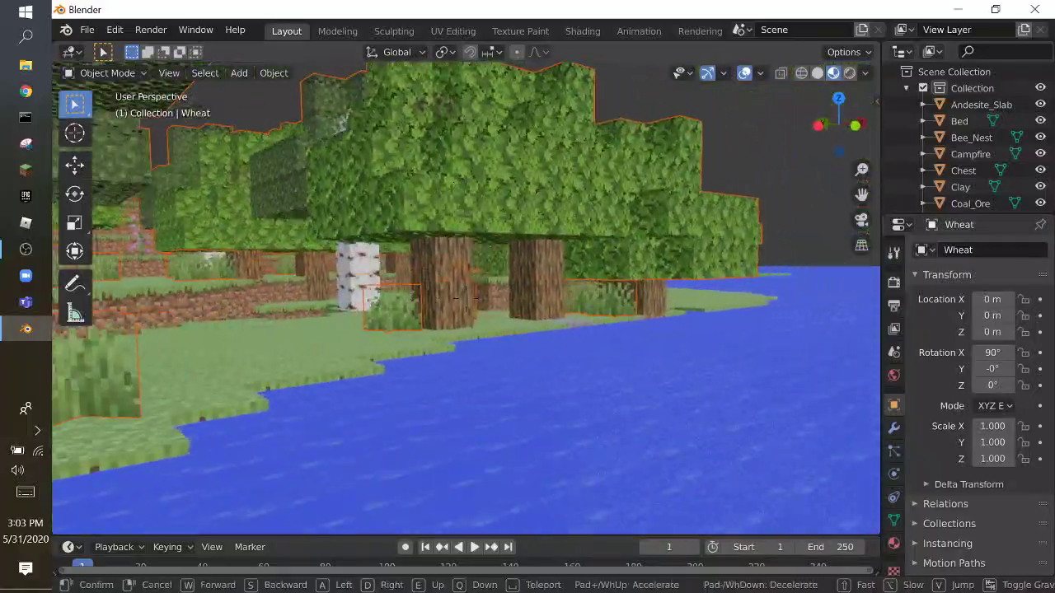
pyautogui.press('w')
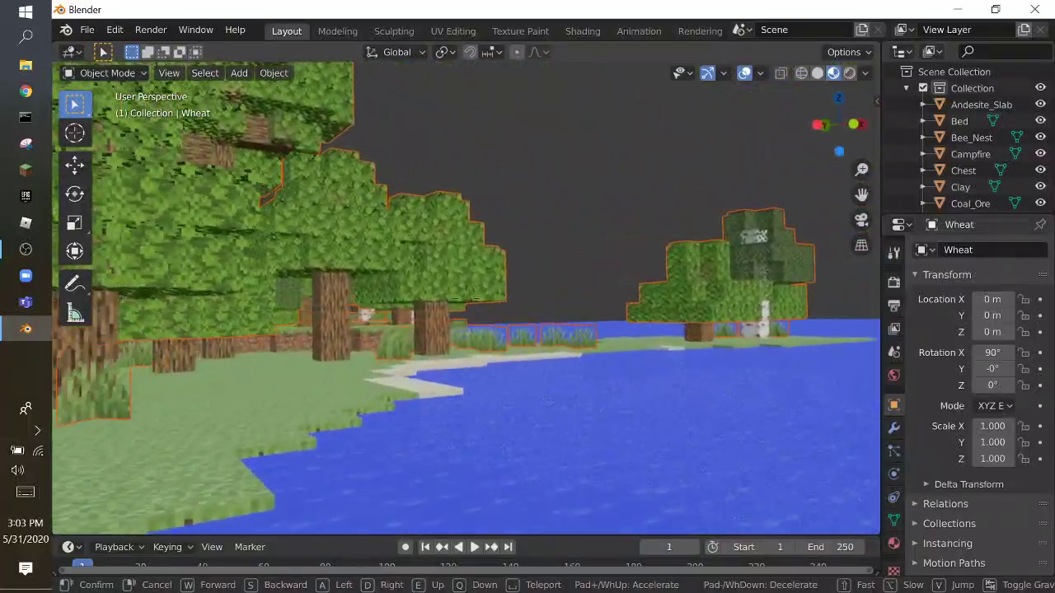
pyautogui.press('w')
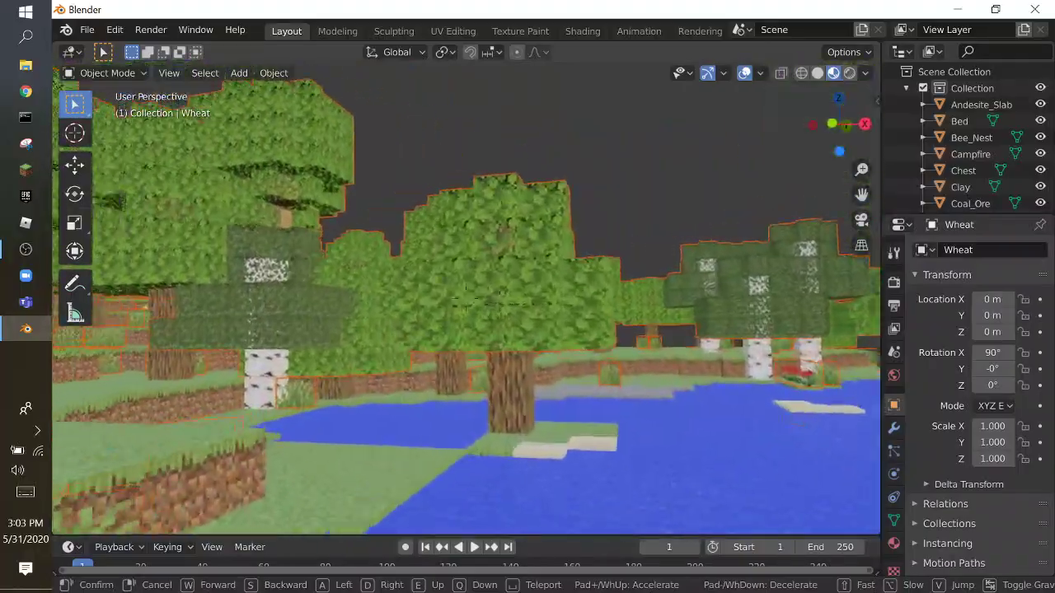
pyautogui.press('w')
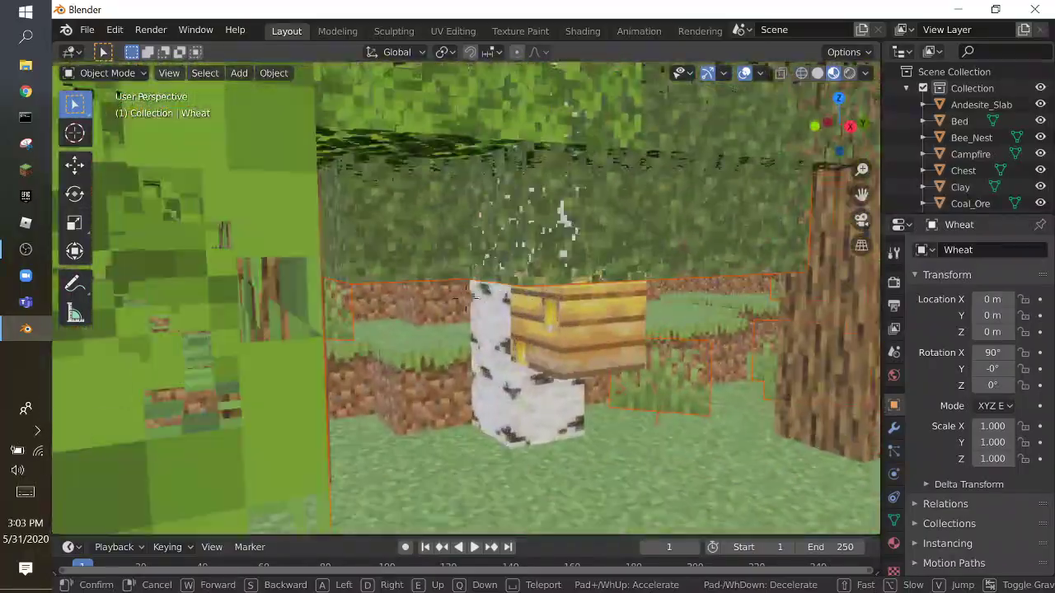
pyautogui.click(492, 301)
pyautogui.click(492, 300)
# Add the Sunflower object as the active object and join the selected leaves, plants, crops and bee nest into it
pyautogui.hotkey('shift', '`')
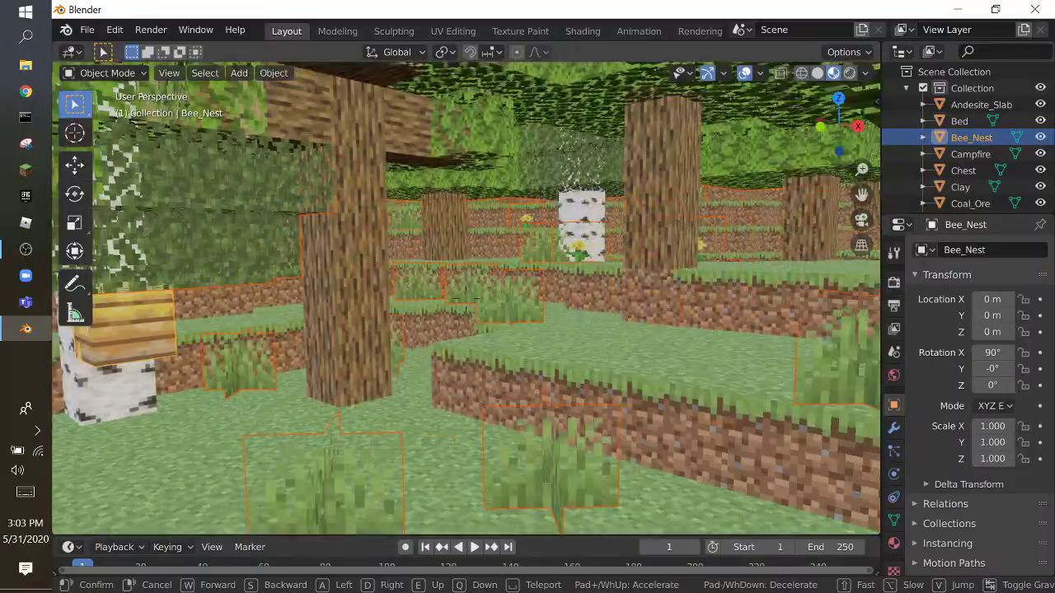
pyautogui.press('w')
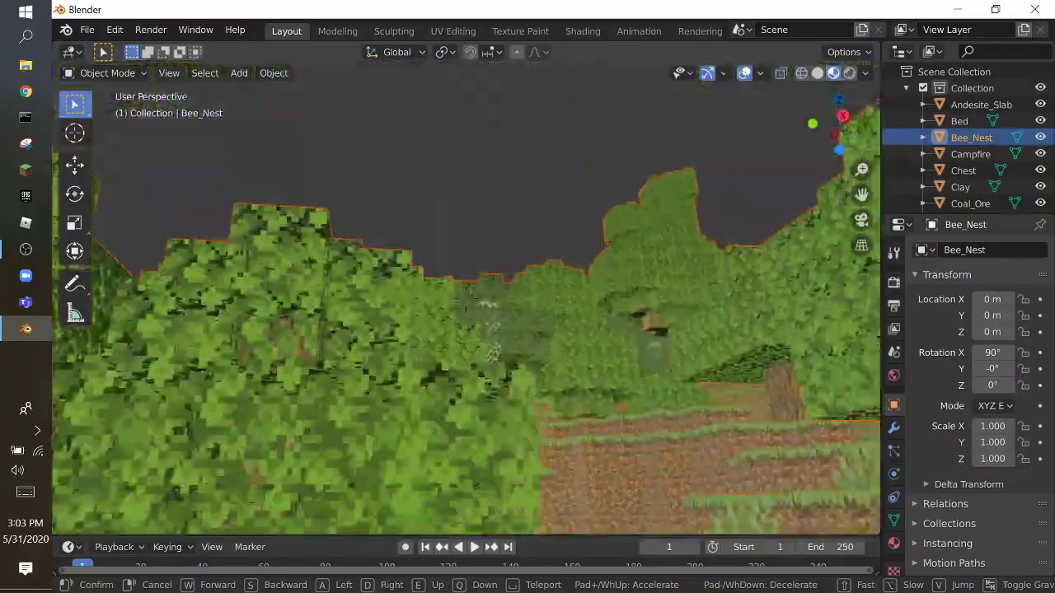
pyautogui.press('w')
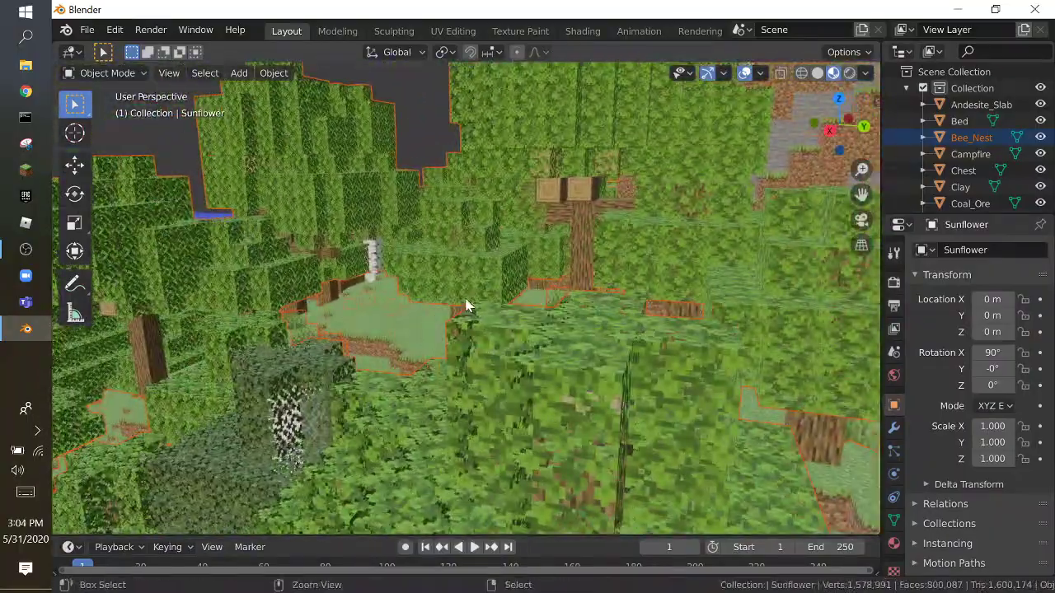
pyautogui.press('w')
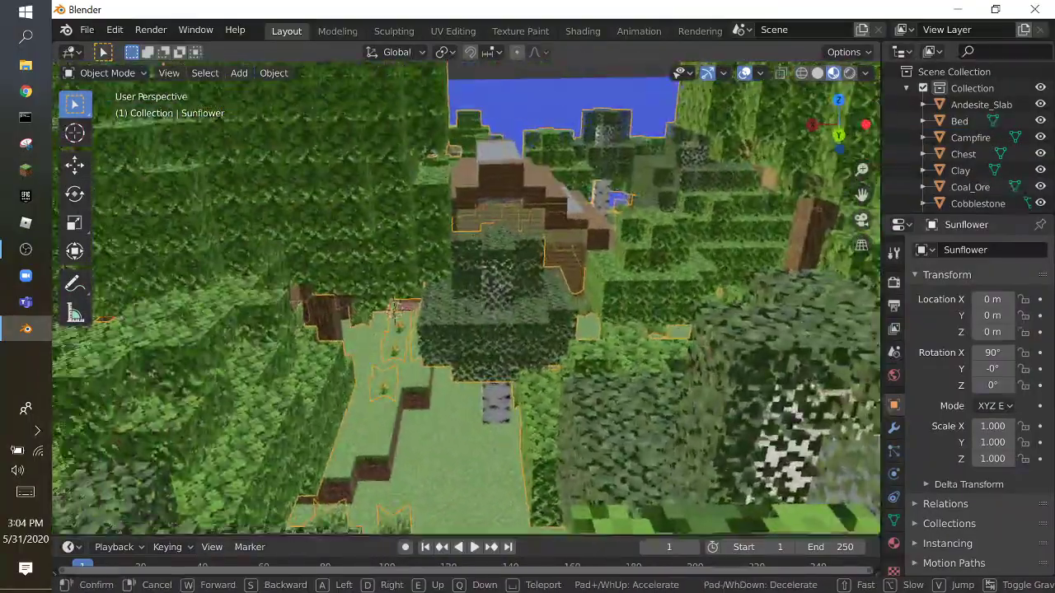
# Inspect the forest, shoreline and riverbanks for plants still missing from the joined Sunflower foliage object
pyautogui.press('w')
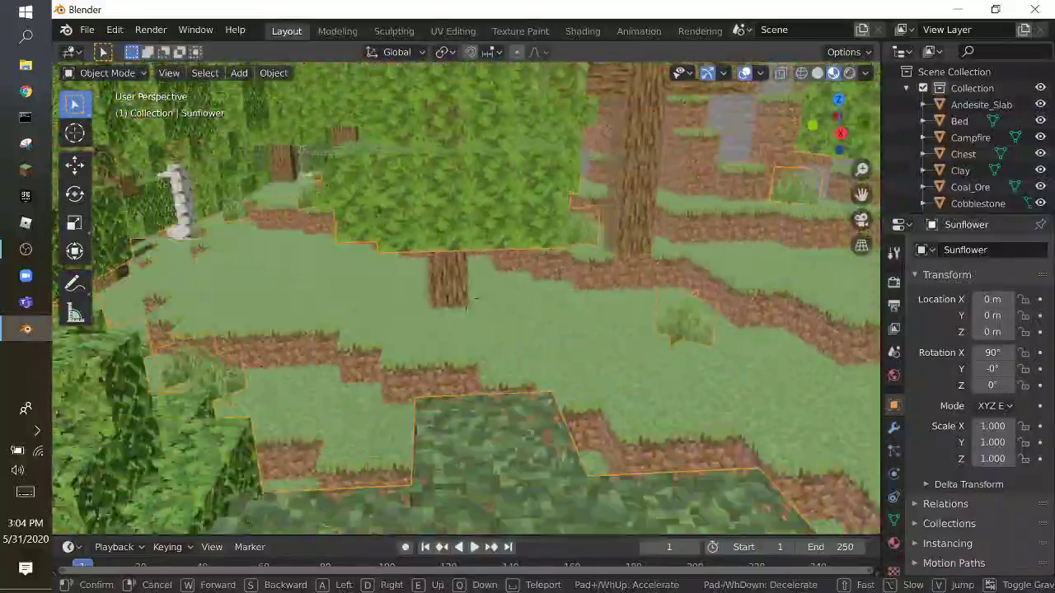
pyautogui.press('w')
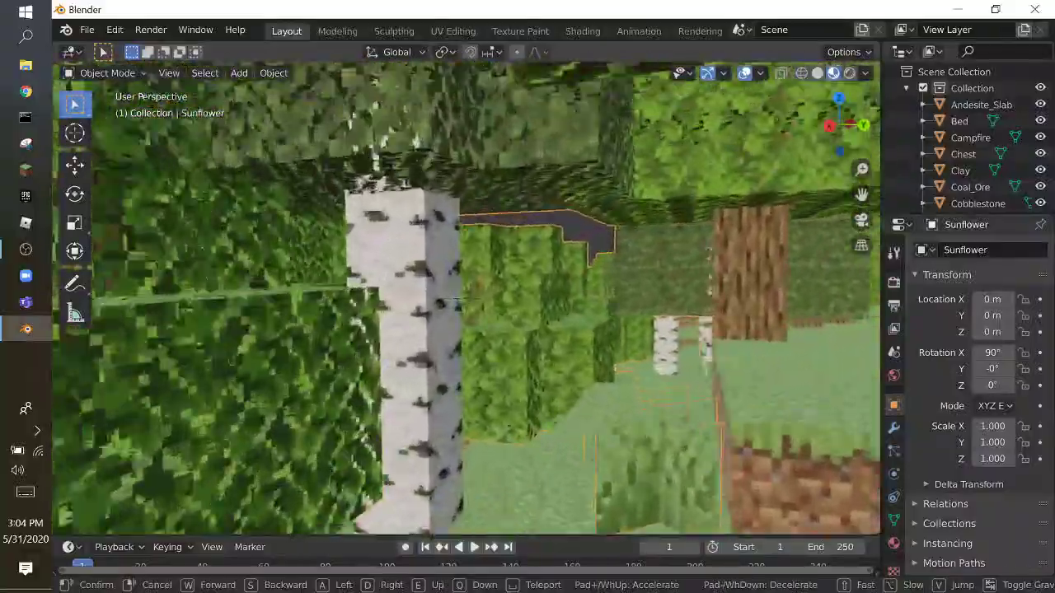
pyautogui.press('w')
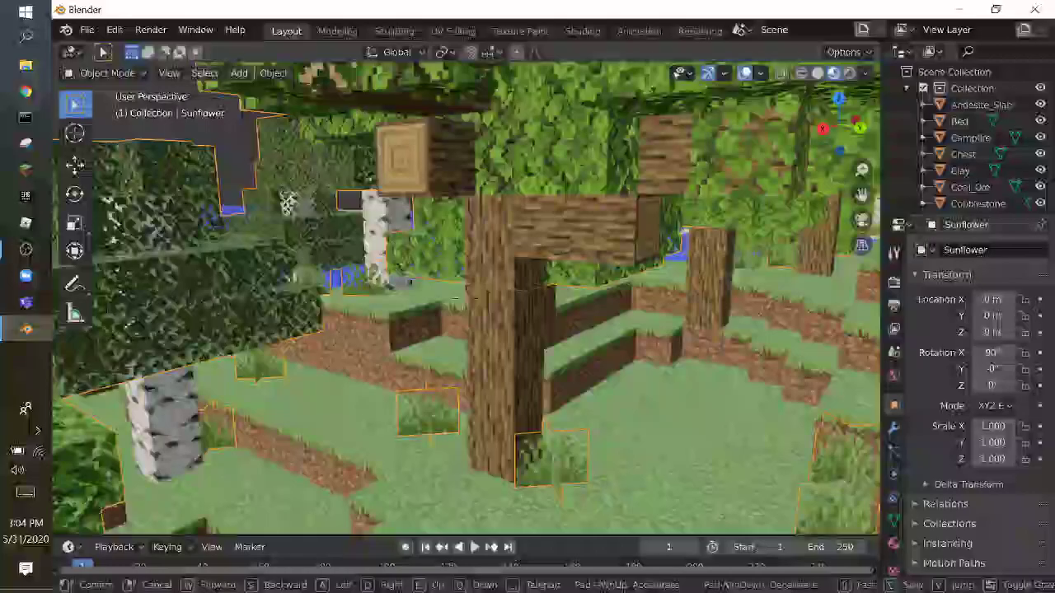
pyautogui.press('w')
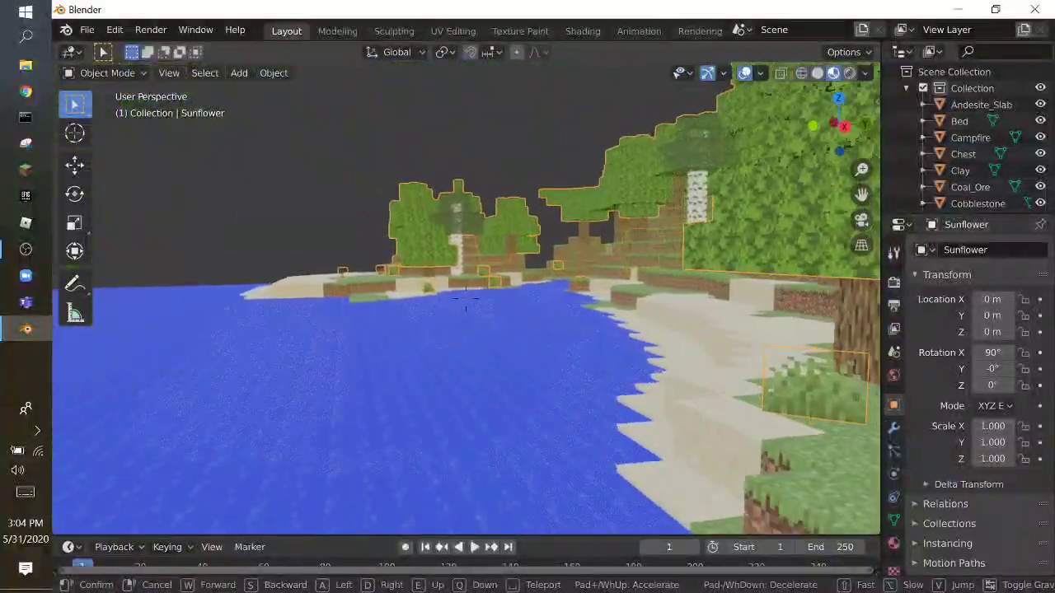
pyautogui.press('w')
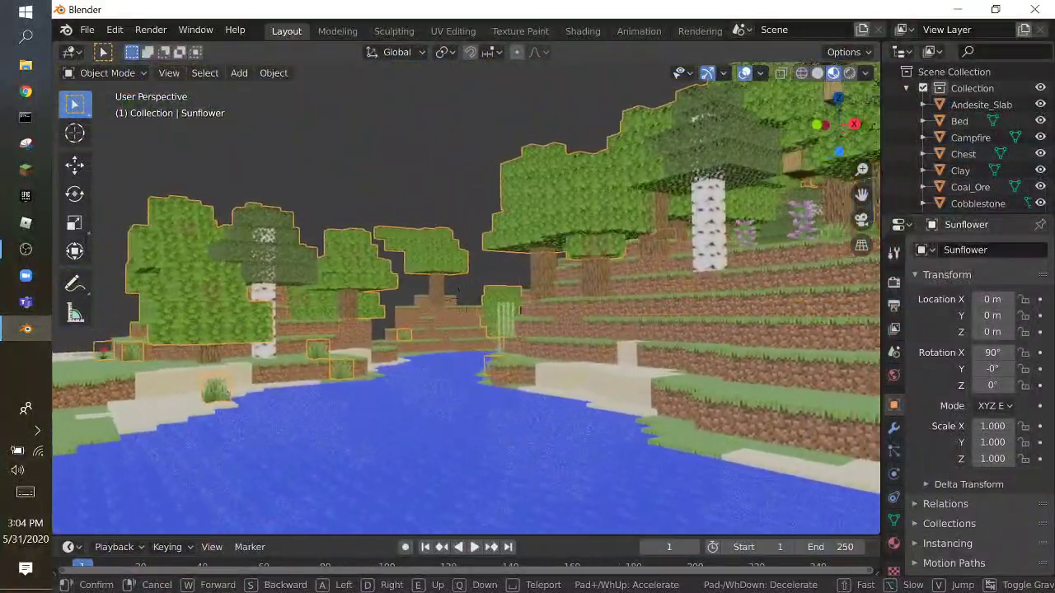
pyautogui.click(486, 328)
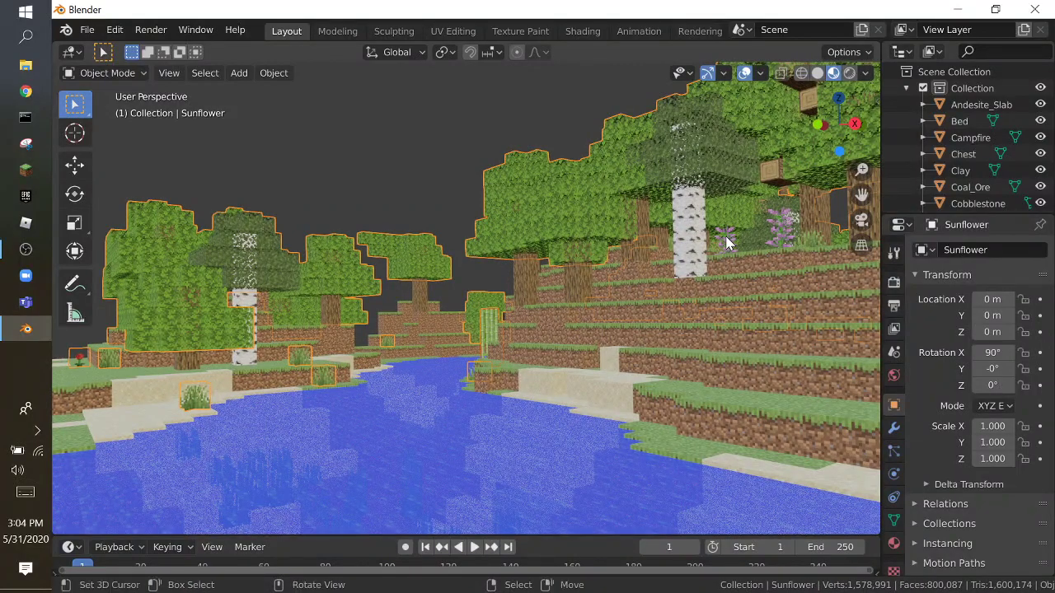
# Examine the purple flowers and tall grass beneath the birch and oak trees on the riverbank up close
pyautogui.hotkey('shift', '`')
pyautogui.press('w')
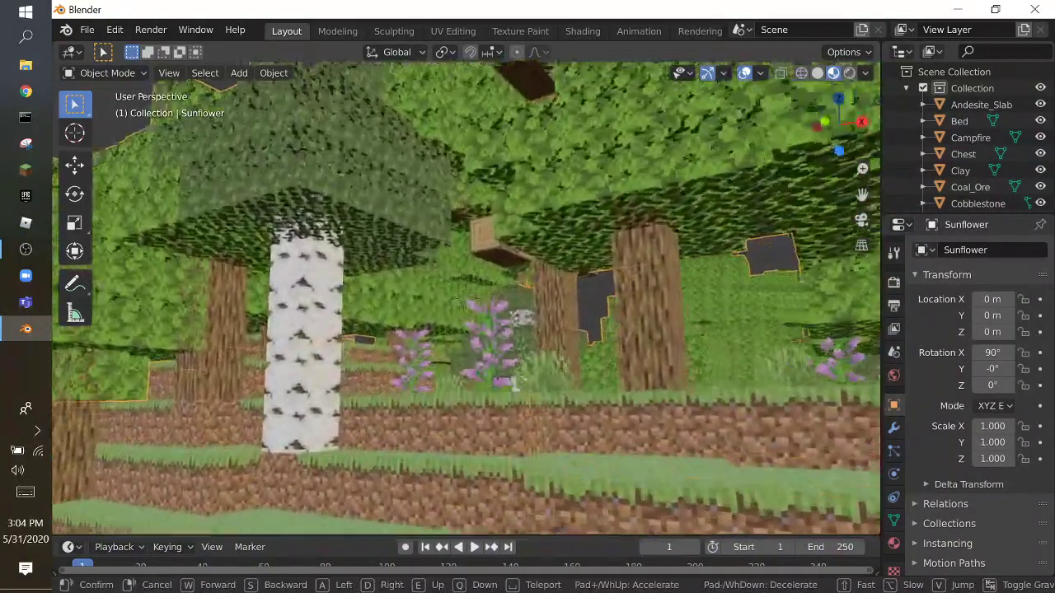
pyautogui.click(465, 298)
pyautogui.hotkey('shift', '`')
pyautogui.press('s')
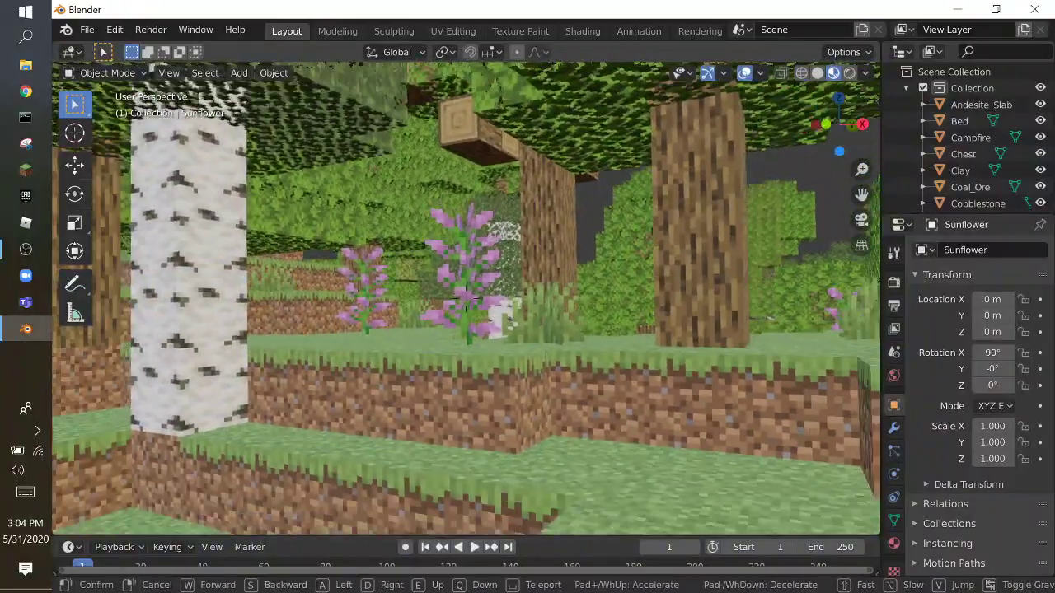
pyautogui.click(465, 299)
pyautogui.press('a')
pyautogui.hotkey('shift', '`')
pyautogui.press('s')
pyautogui.press('w')
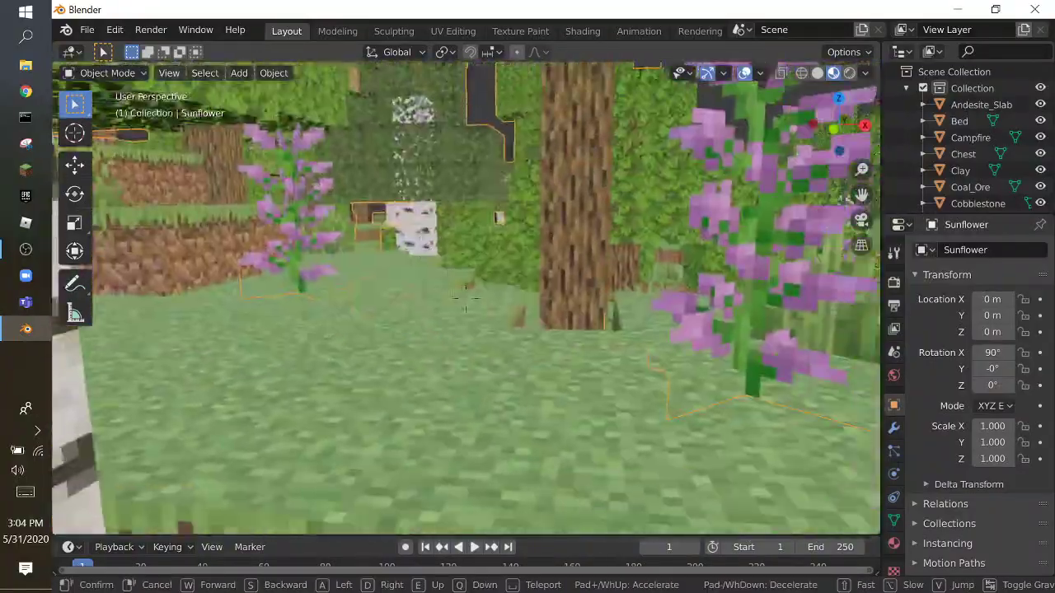
pyautogui.click(467, 299)
pyautogui.press('s')
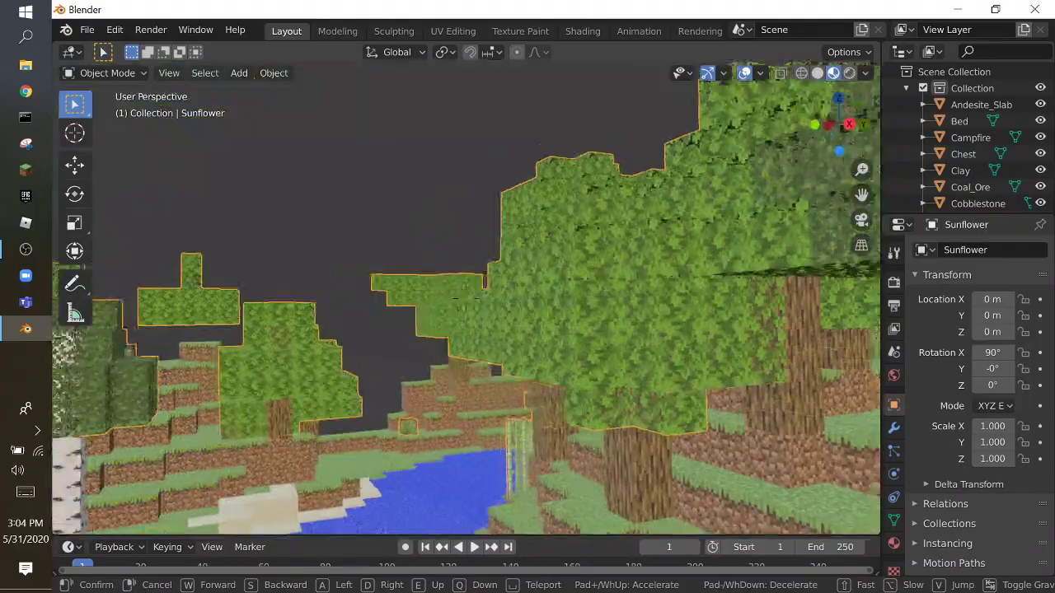
pyautogui.click(466, 299)
# Try test moves of the joined Sunflower foliage object from several viewpoints around the forest hillside
pyautogui.press('g')
pyautogui.rightClick(436, 249)
pyautogui.press('g')
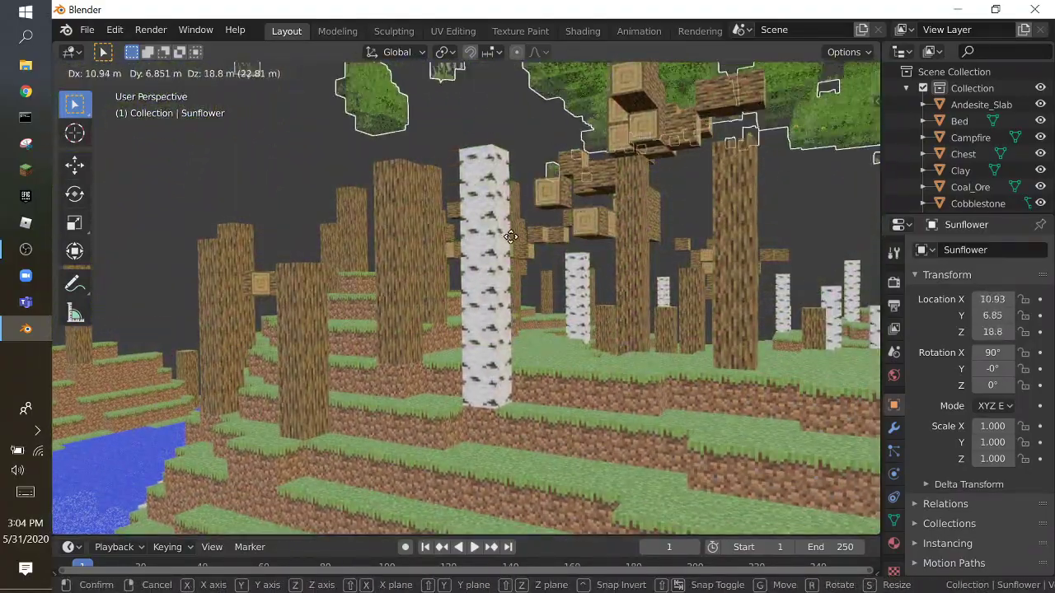
pyautogui.rightClick(509, 244)
pyautogui.hotkey('shift', '`')
pyautogui.click(467, 299)
pyautogui.press('g')
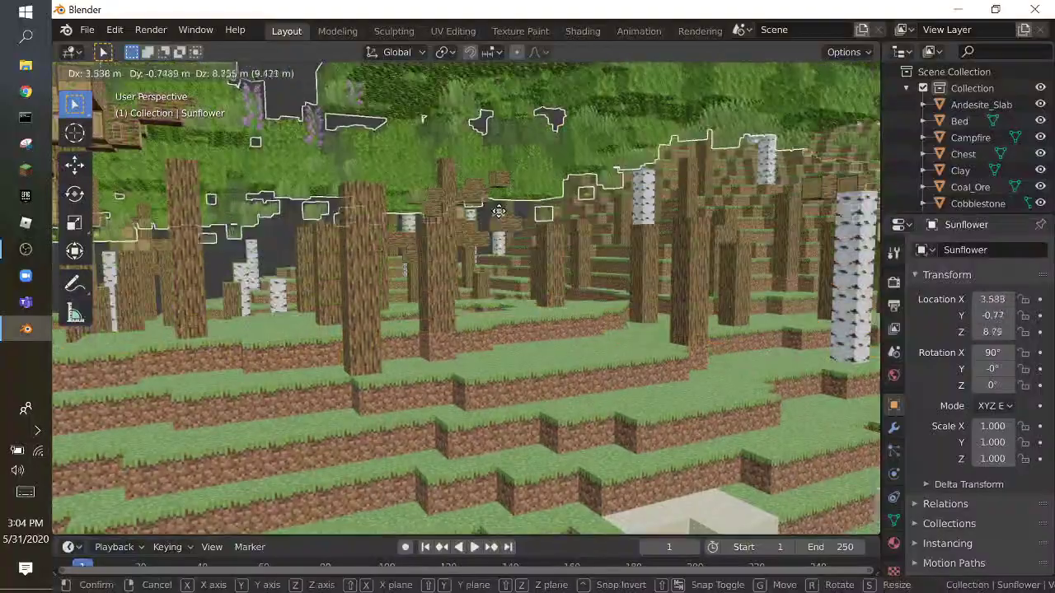
pyautogui.rightClick(443, 117)
pyautogui.hotkey('shift', '`')
pyautogui.click(466, 299)
pyautogui.press('g')
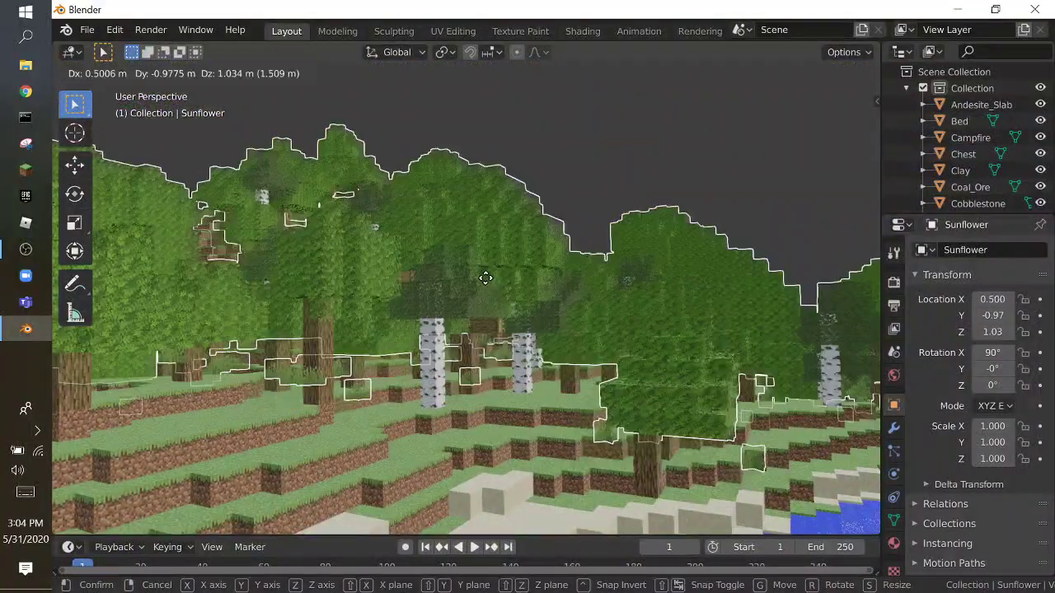
pyautogui.rightClick(601, 322)
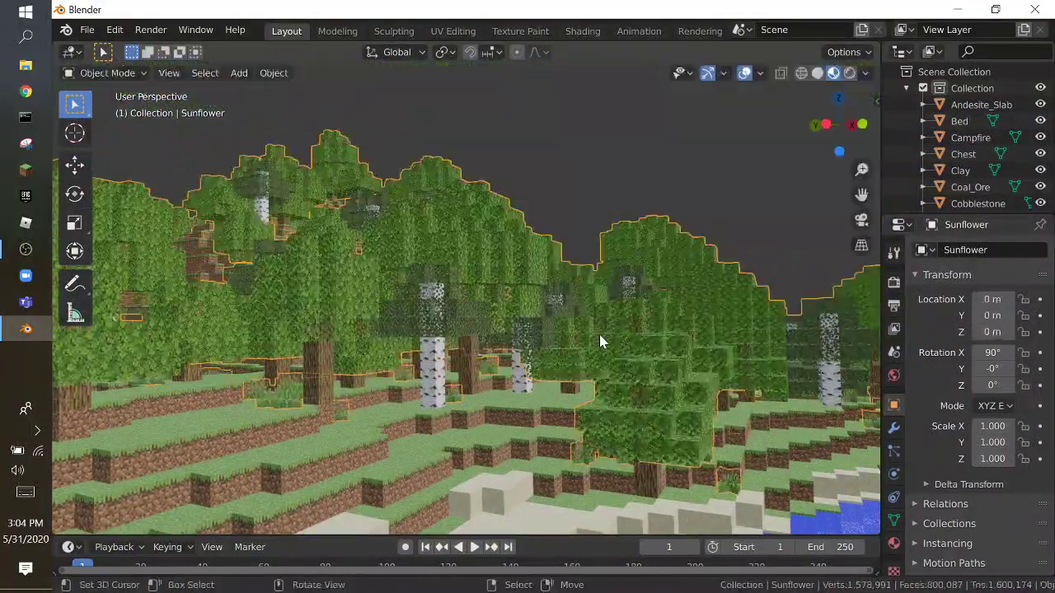
# Add the underwater Kelp, Tall_Seagrass and Seagrass to the selected foliage and join everything into the Seagrass object
pyautogui.hotkey('shift', '`')
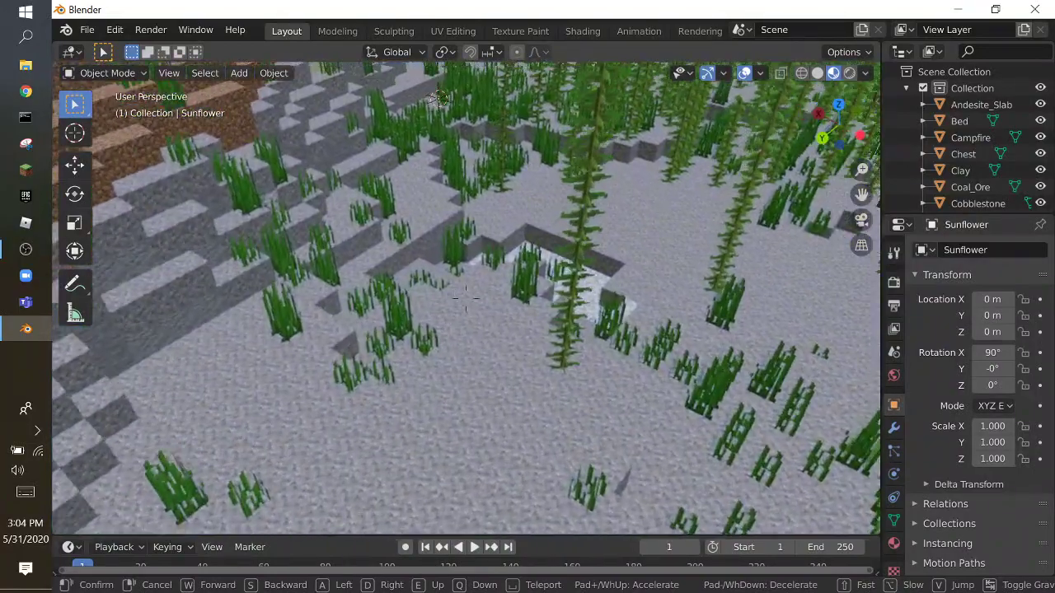
pyautogui.click(466, 298)
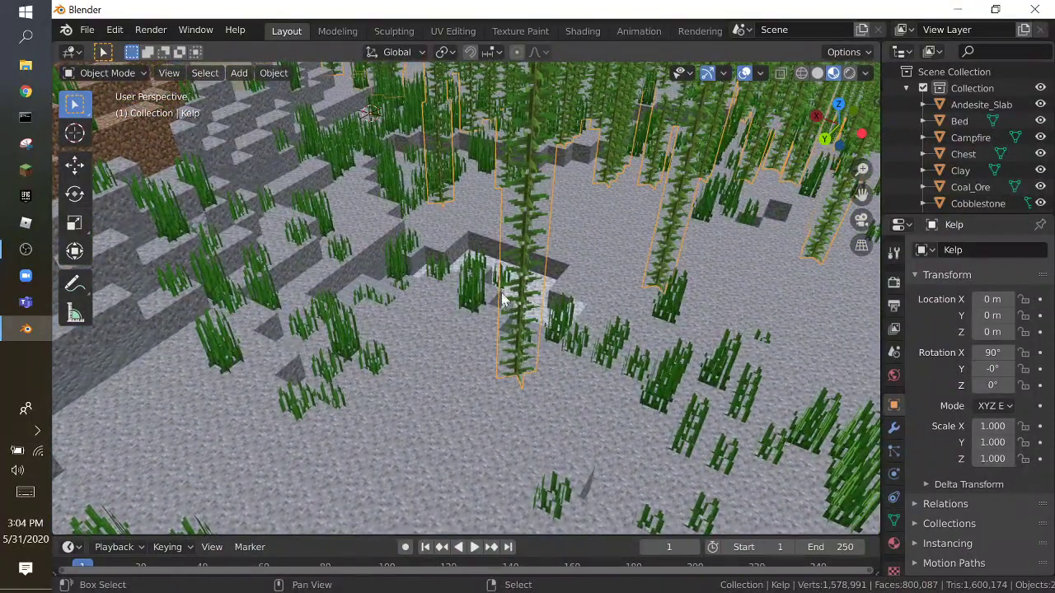
pyautogui.keyDown('shift'); pyautogui.click(344, 338); pyautogui.keyUp('shift')
pyautogui.hotkey('shift', '`')
pyautogui.click(465, 305)
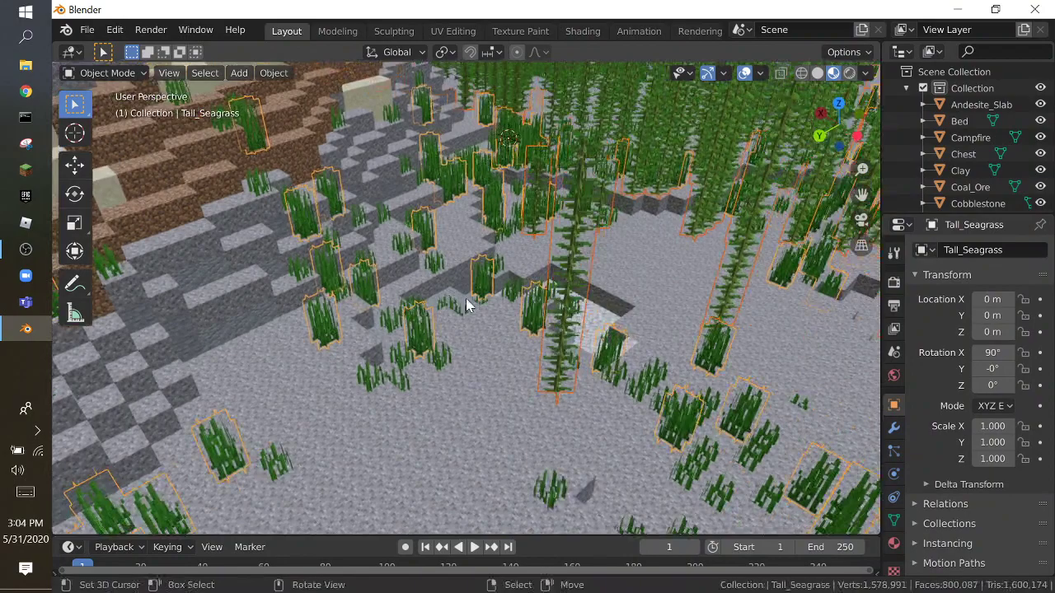
pyautogui.keyDown('shift'); pyautogui.click(393, 381); pyautogui.keyUp('shift')
pyautogui.press('s')
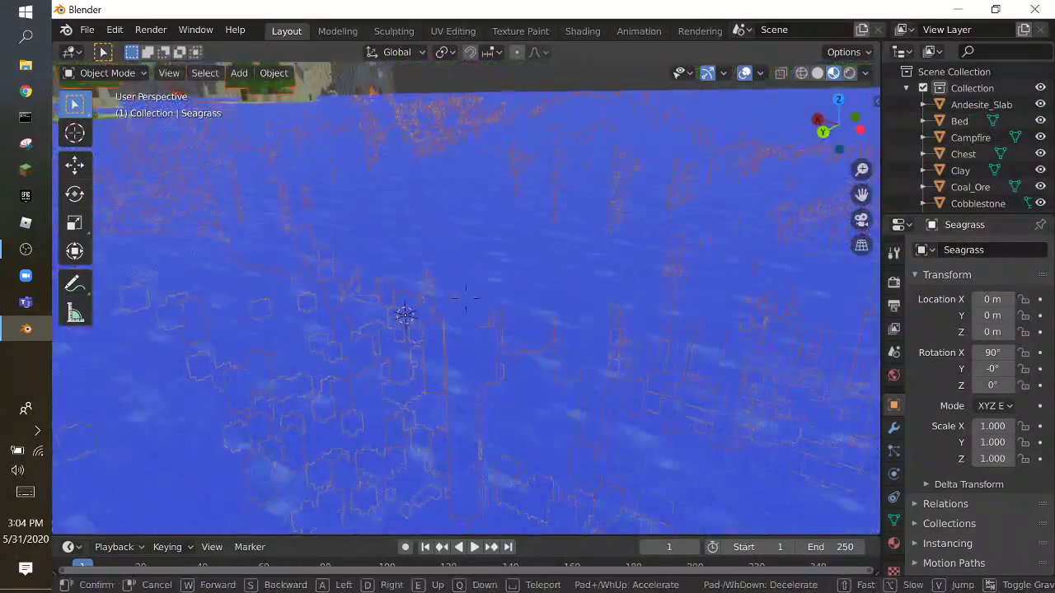
# Inspect the joined sea plants on the seabed and try a test move of the Seagrass object near the shore
pyautogui.hotkey('shift', '`')
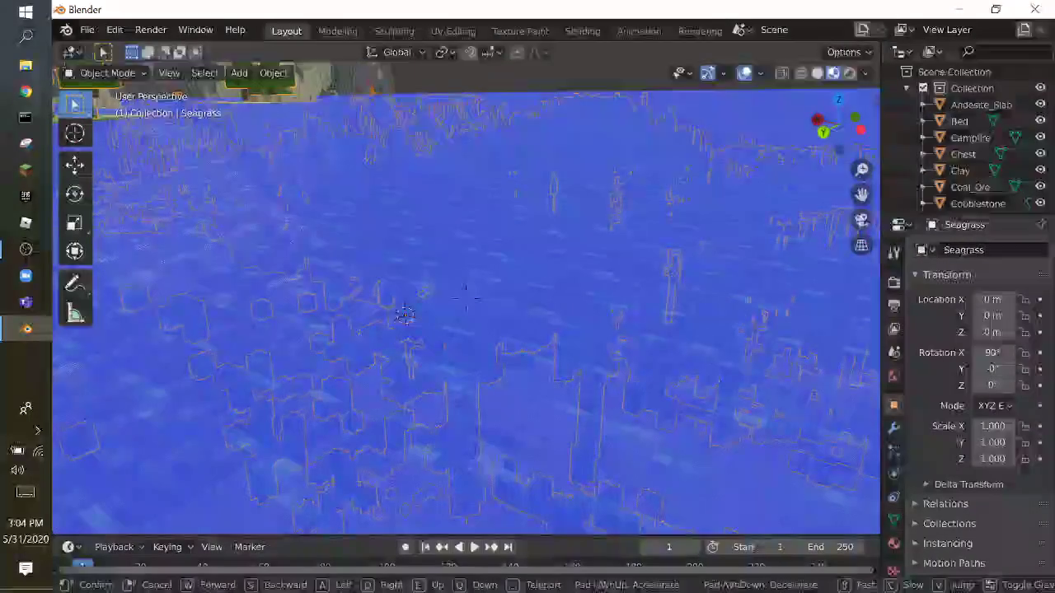
pyautogui.press('q')
pyautogui.press('w')
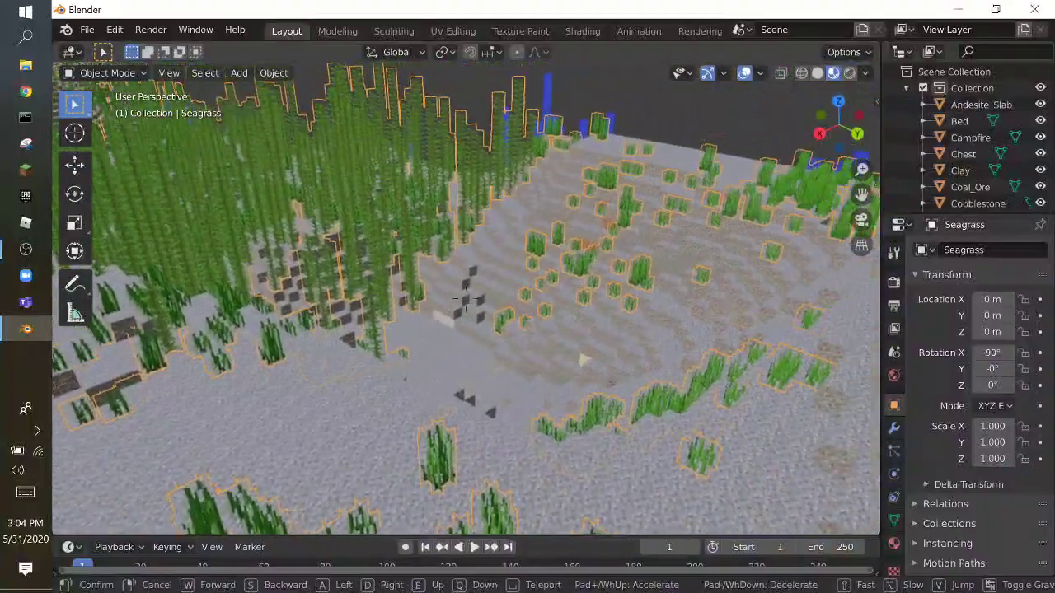
pyautogui.press('e')
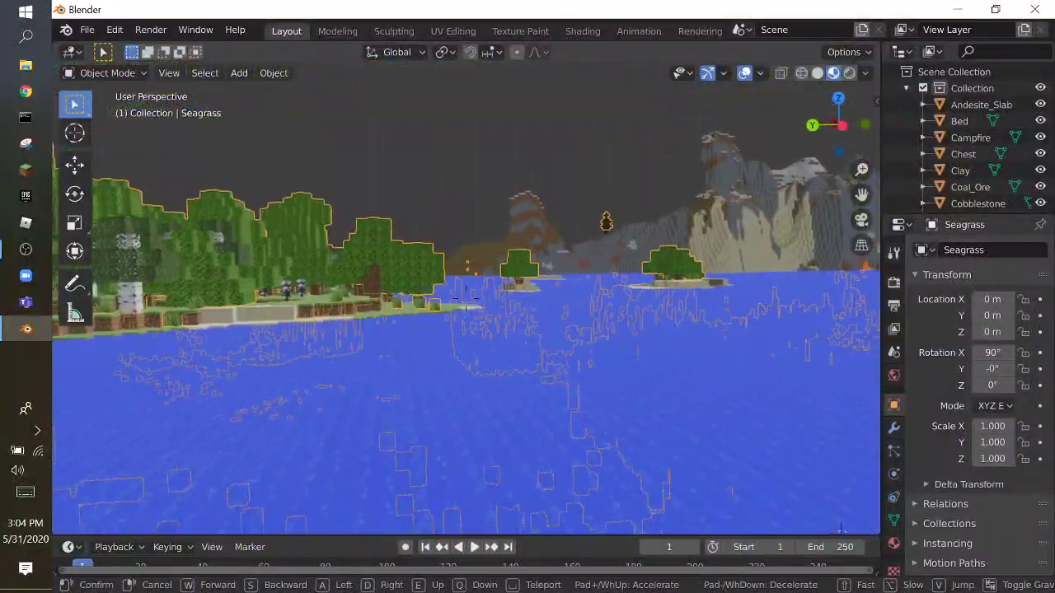
pyautogui.press('w')
pyautogui.press('g')
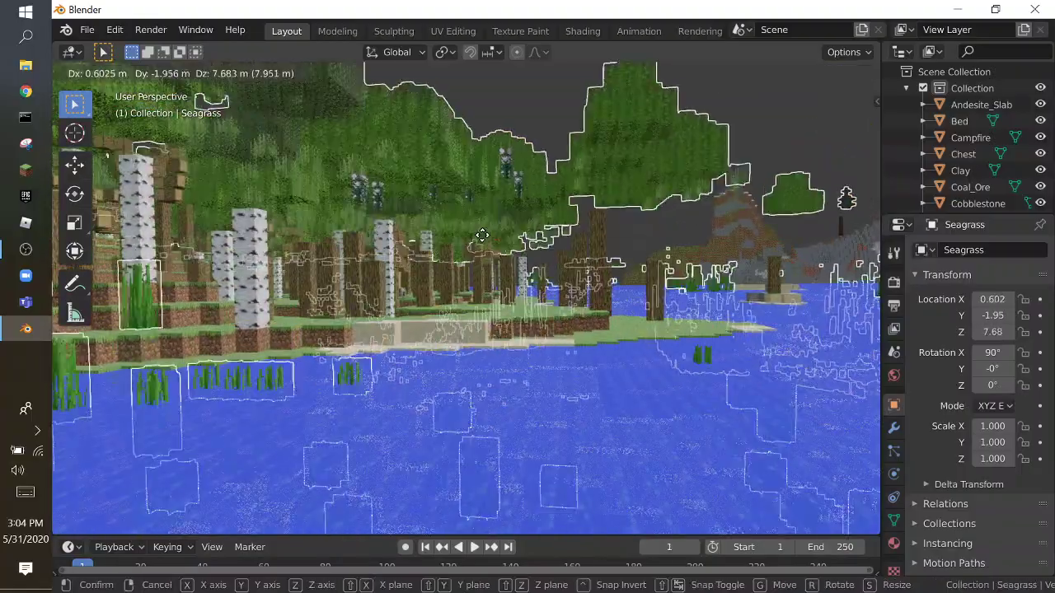
pyautogui.press('Escape')
# View the whole forested coast from across the water and try another test move of the Seagrass foliage object
pyautogui.hotkey('shift', '`')
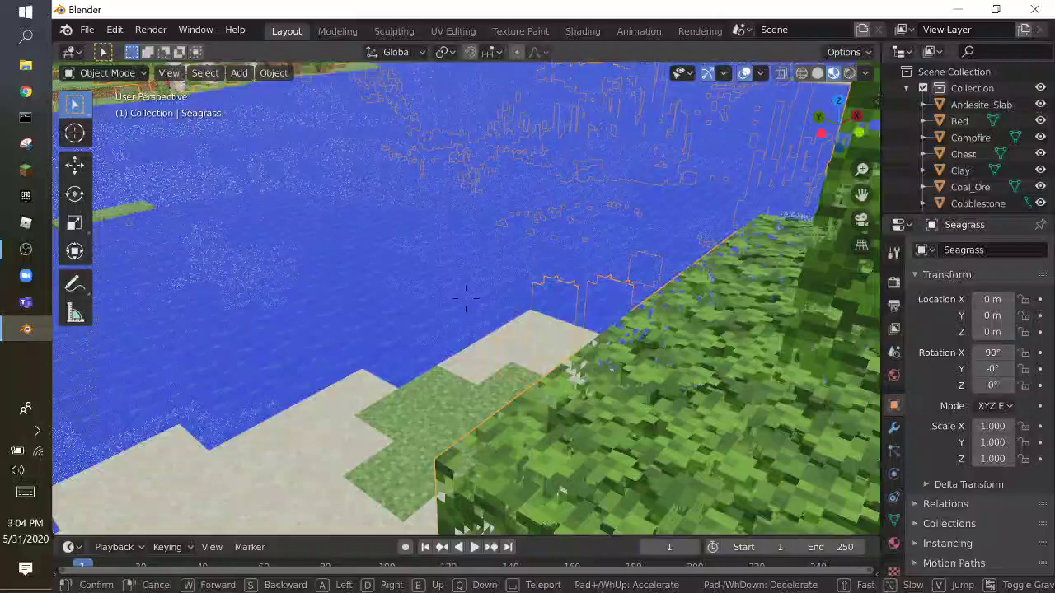
pyautogui.press('s')
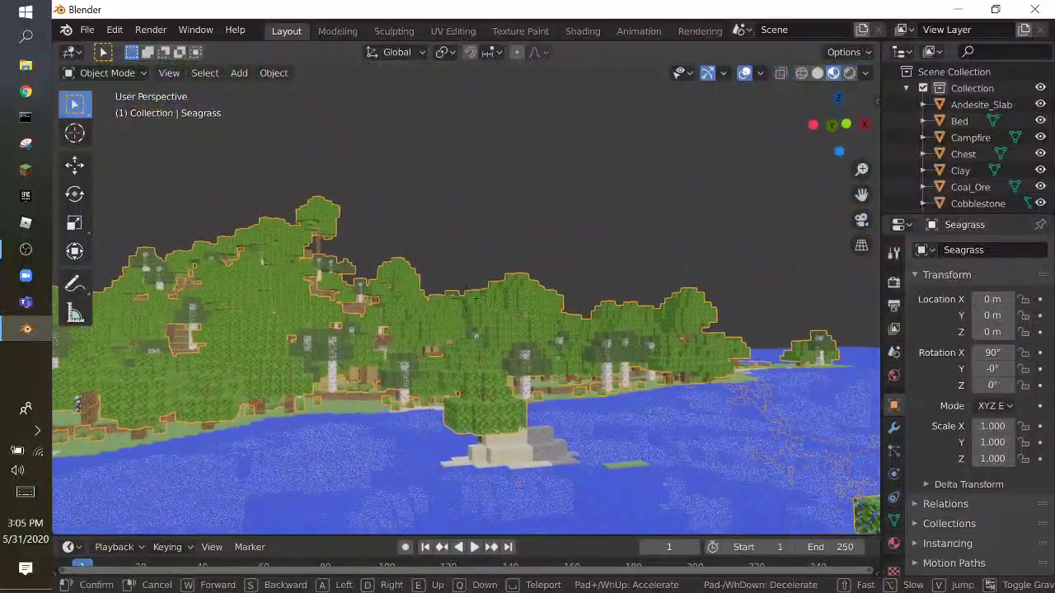
pyautogui.click(482, 224)
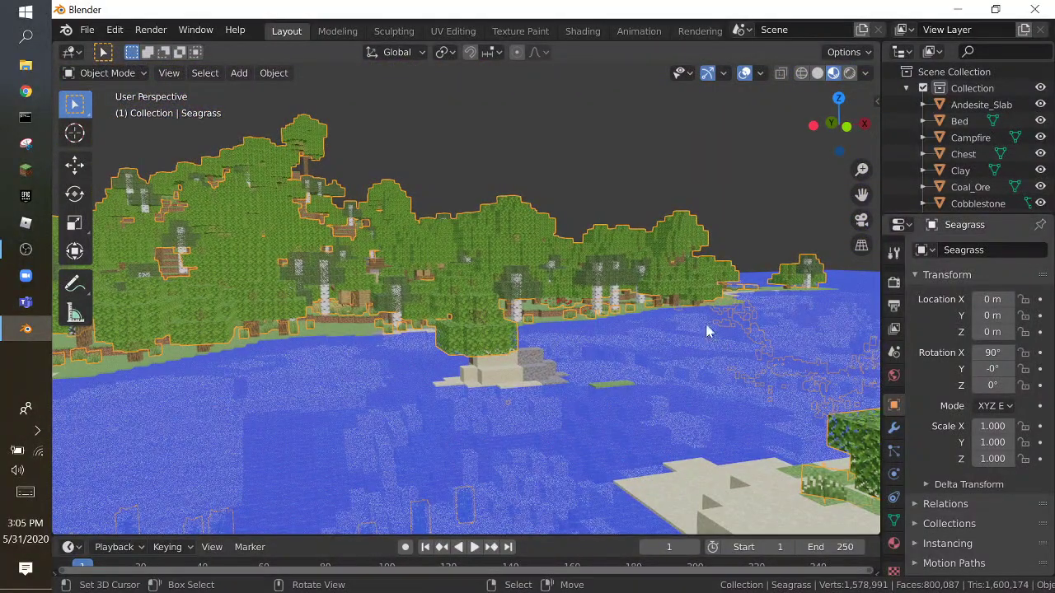
pyautogui.press('s')
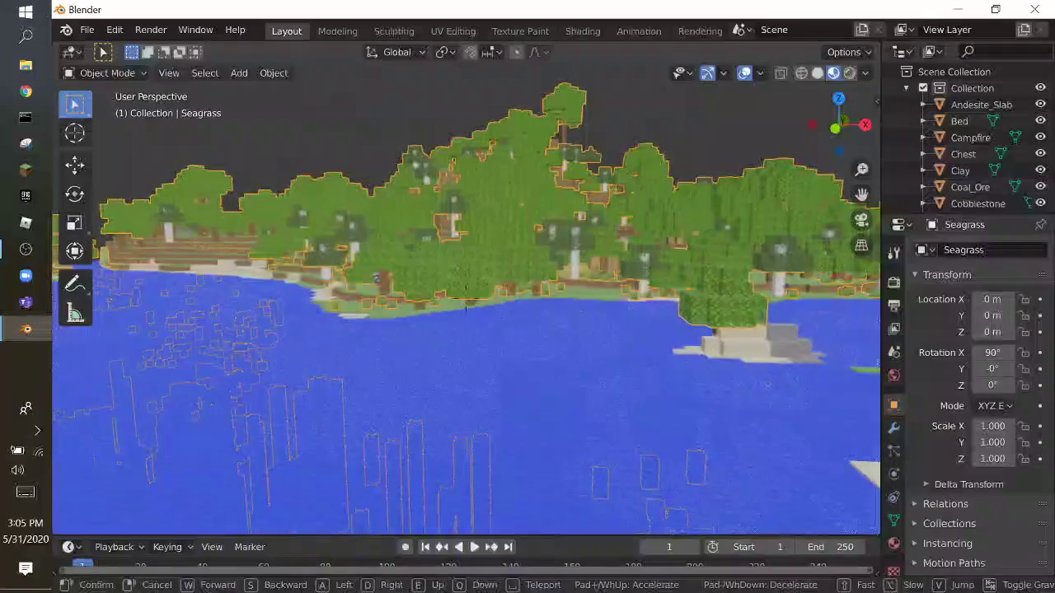
pyautogui.press('s')
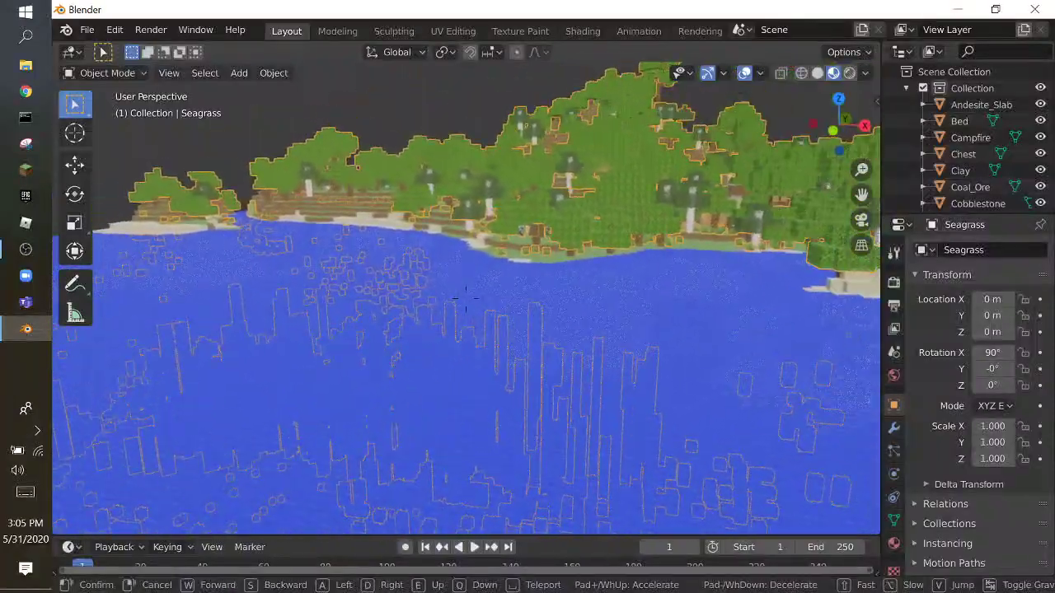
pyautogui.click(466, 301)
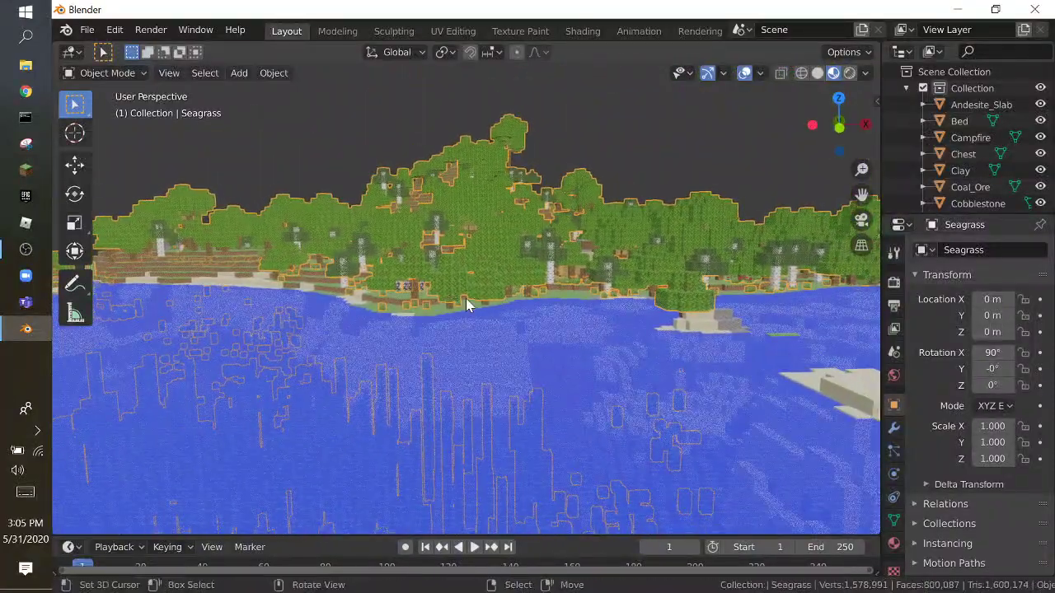
pyautogui.press('g')
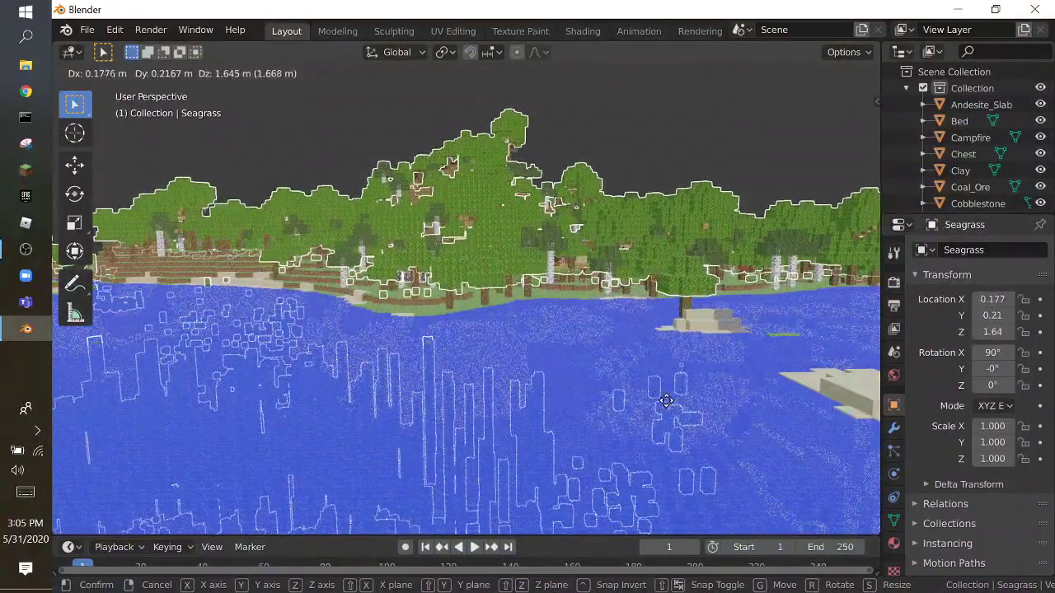
pyautogui.press('Escape')
pyautogui.press('w')
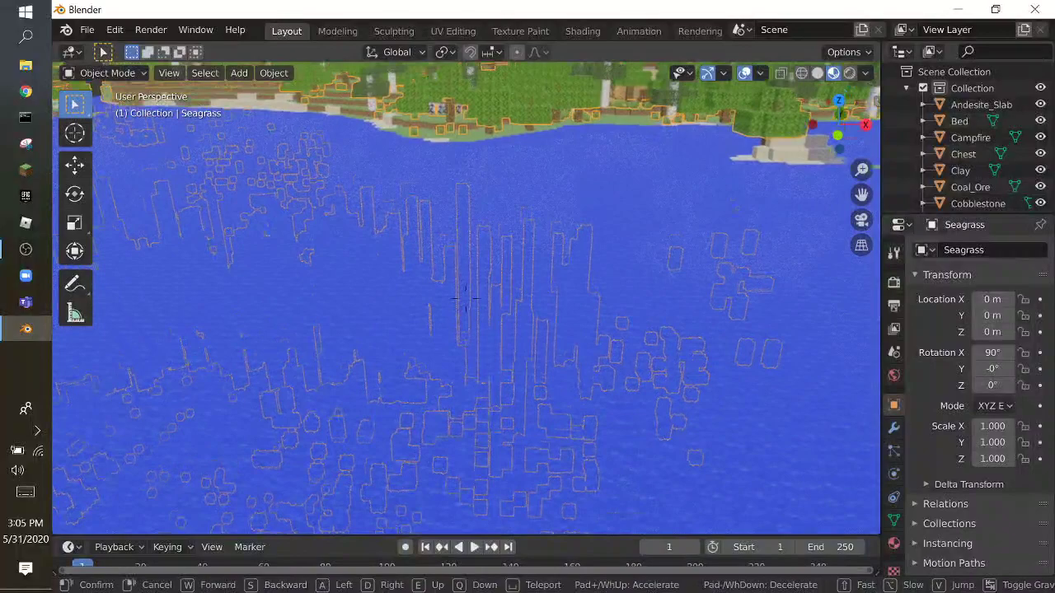
pyautogui.click(466, 305)
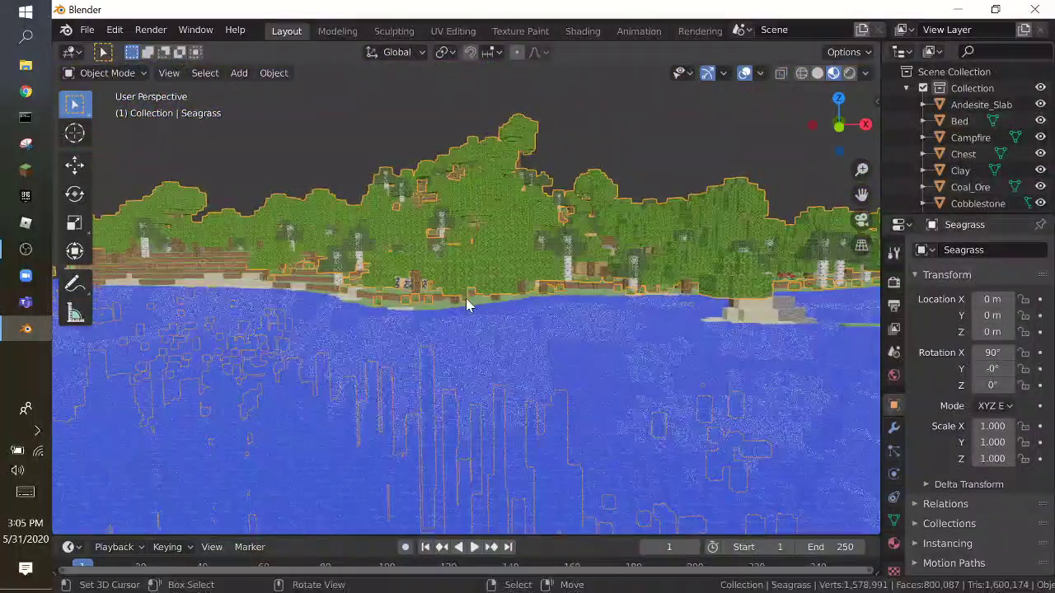
# Add a Displace modifier to the joined Seagrass foliage object
pyautogui.click(893, 431)
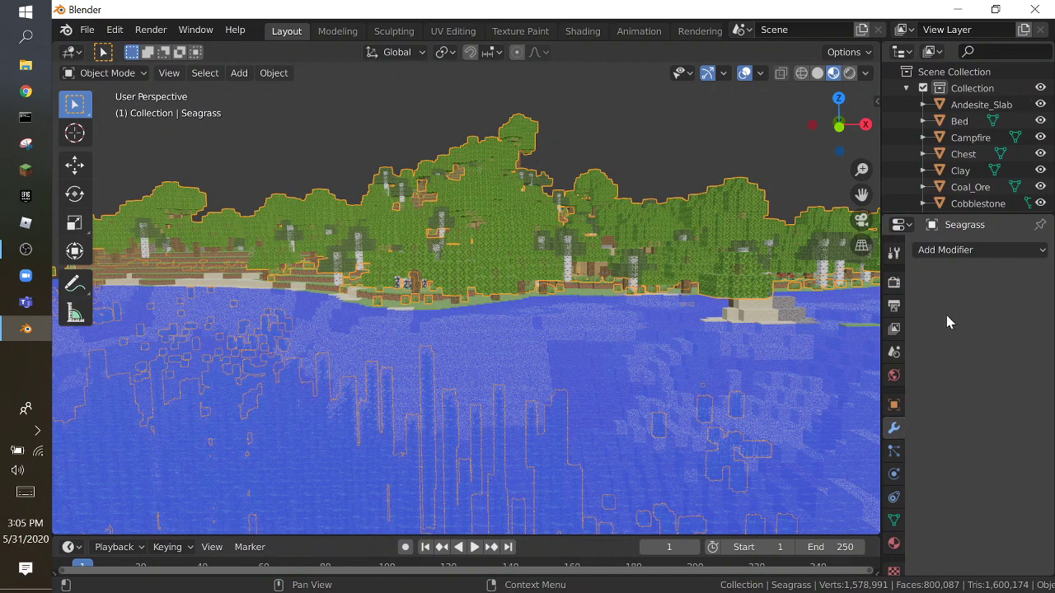
pyautogui.click(960, 251)
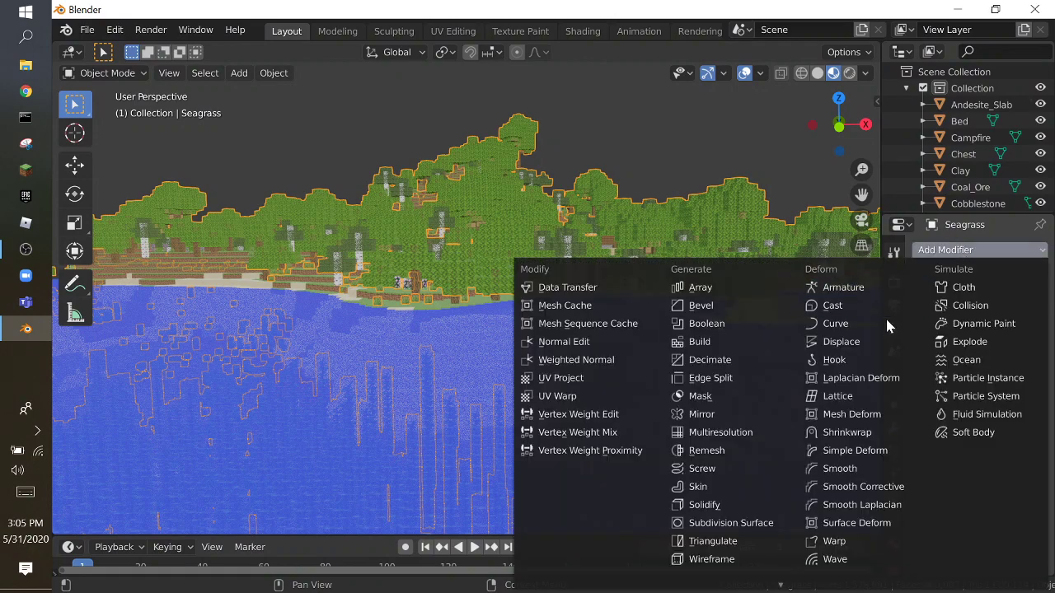
pyautogui.click(857, 342)
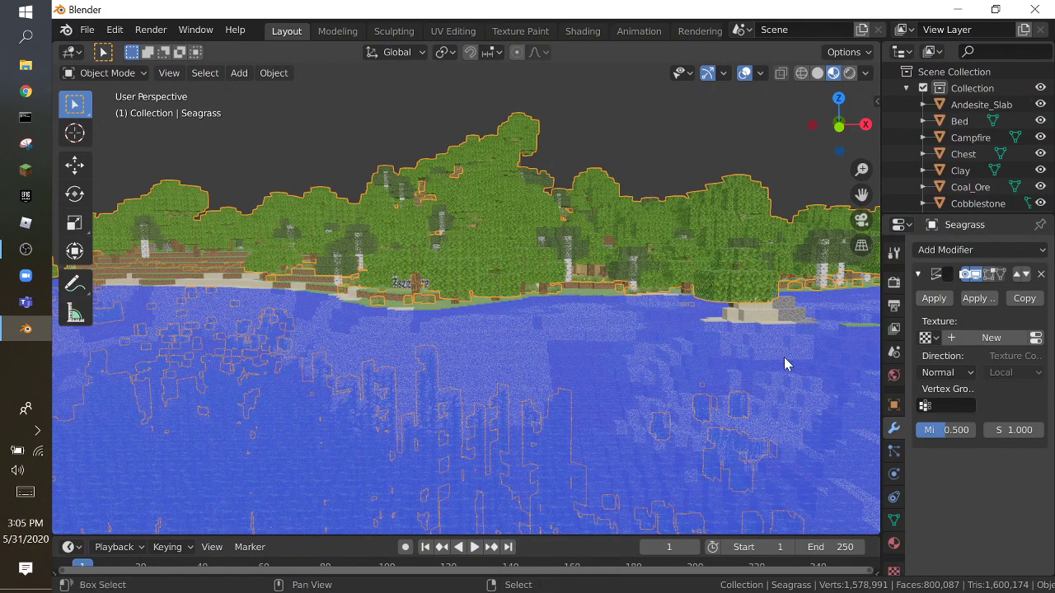
pyautogui.hotkey('shift', '`')
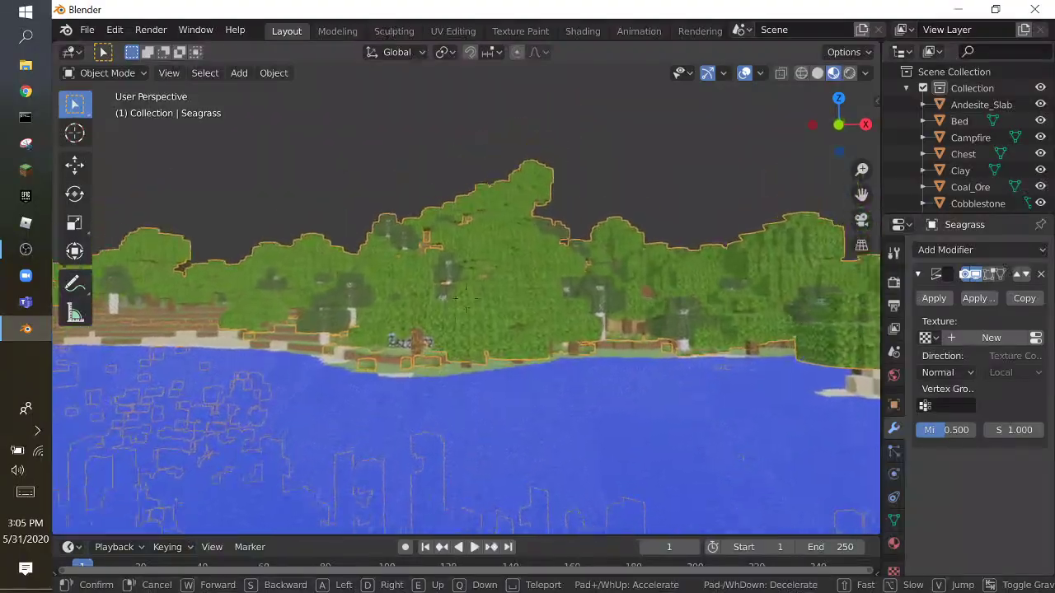
# Examine the displaced Seagrass foliage up close around the shoreline trees and from across the water
pyautogui.press('w')
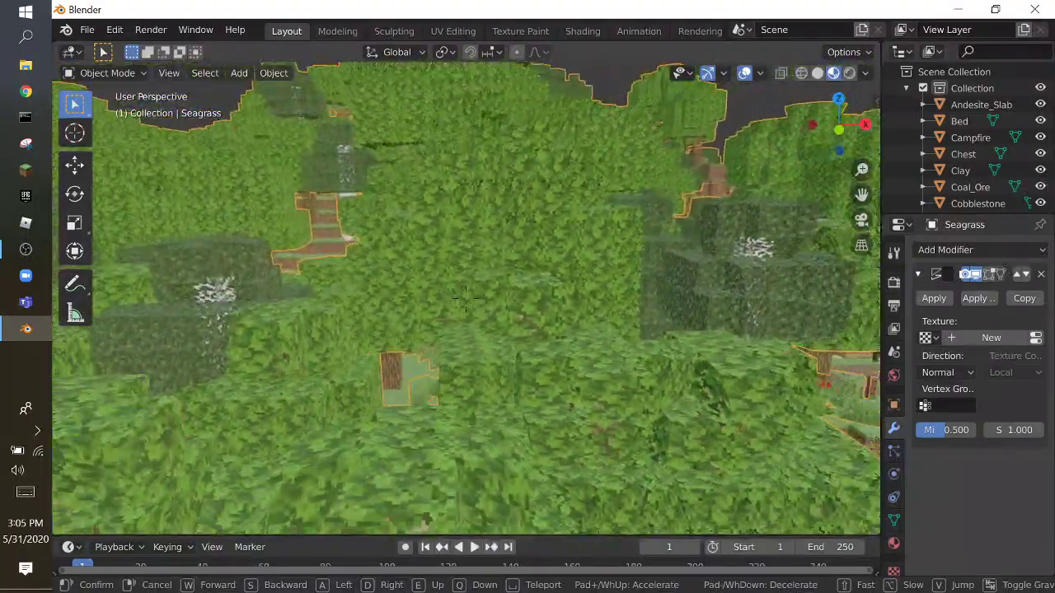
pyautogui.press('w')
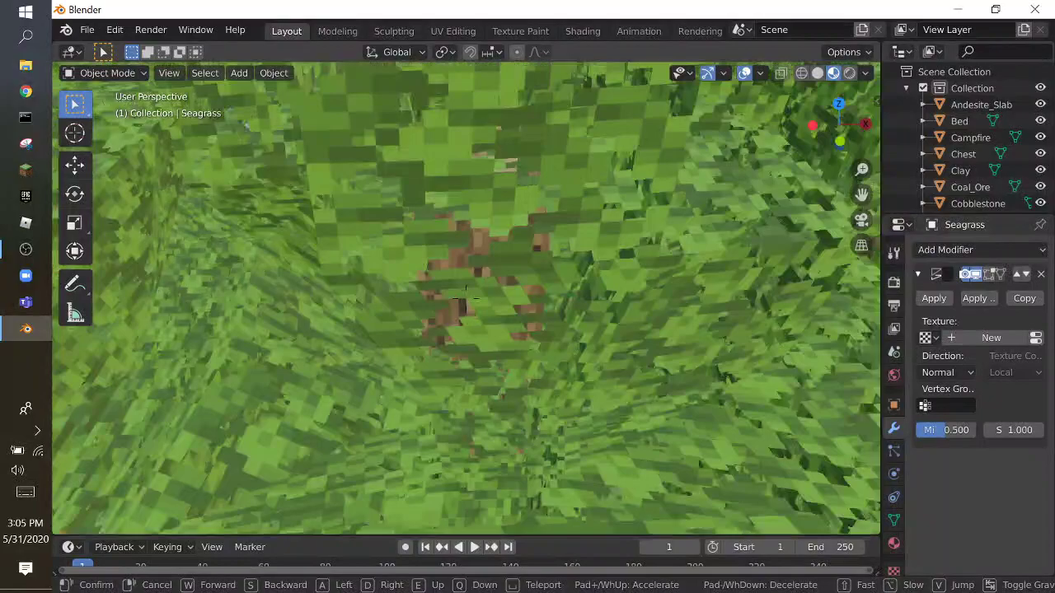
pyautogui.press('w')
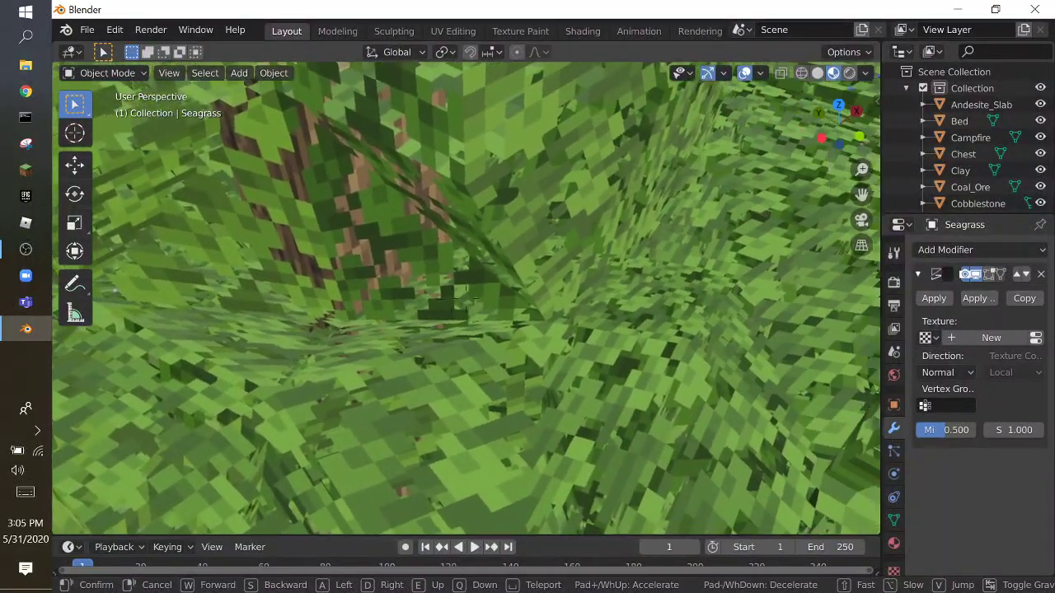
pyautogui.press('w')
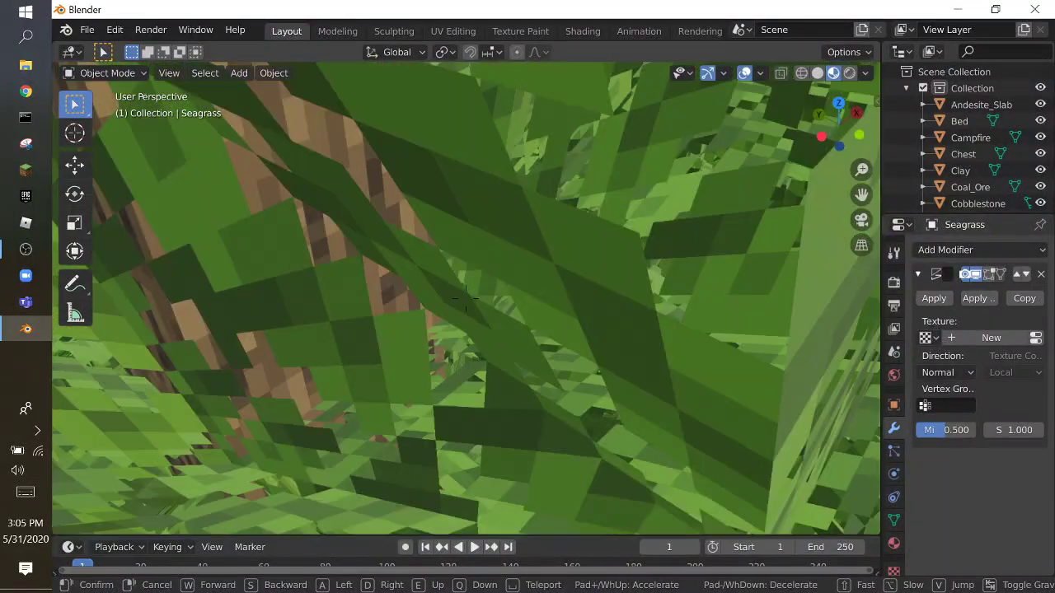
pyautogui.press('w')
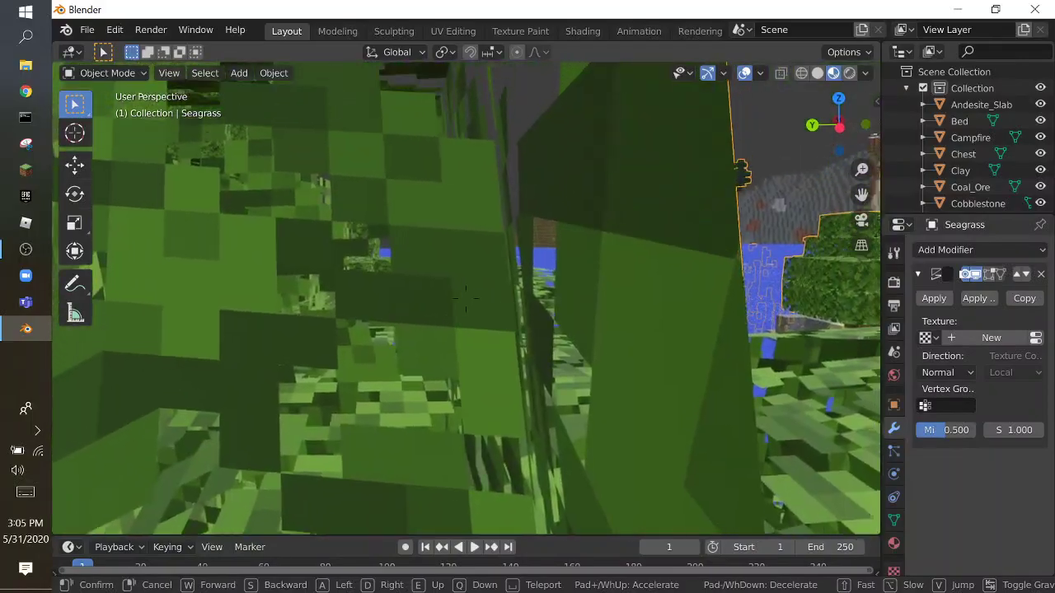
pyautogui.press('w')
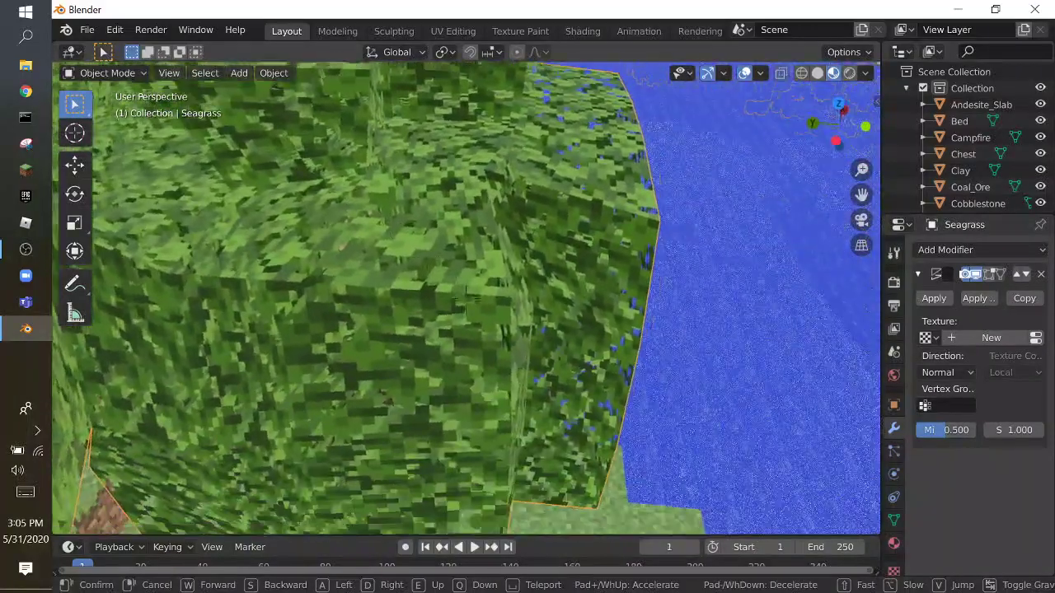
pyautogui.press('w')
pyautogui.press('w')
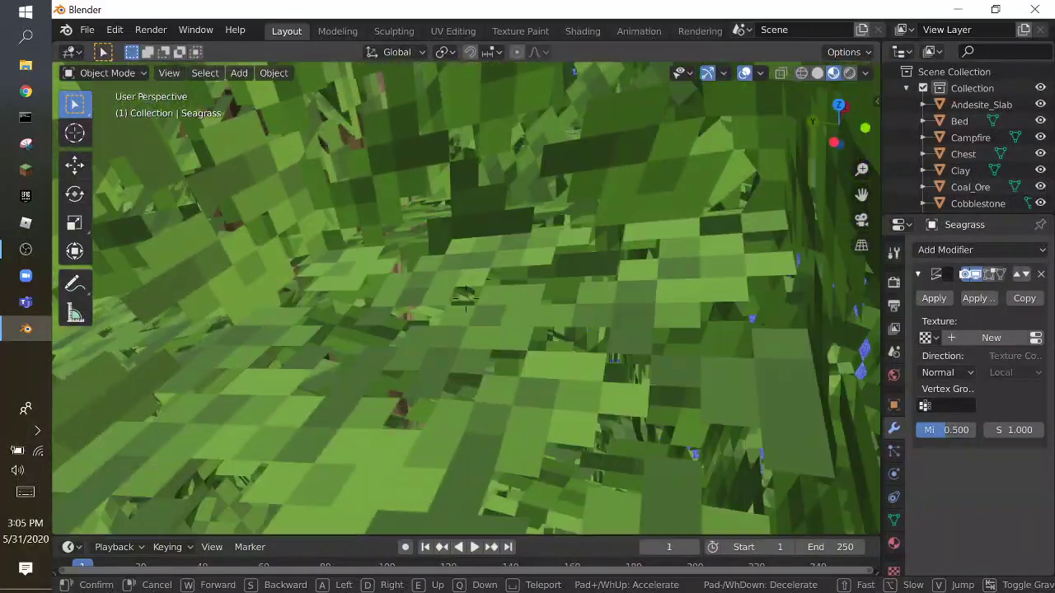
pyautogui.press('s')
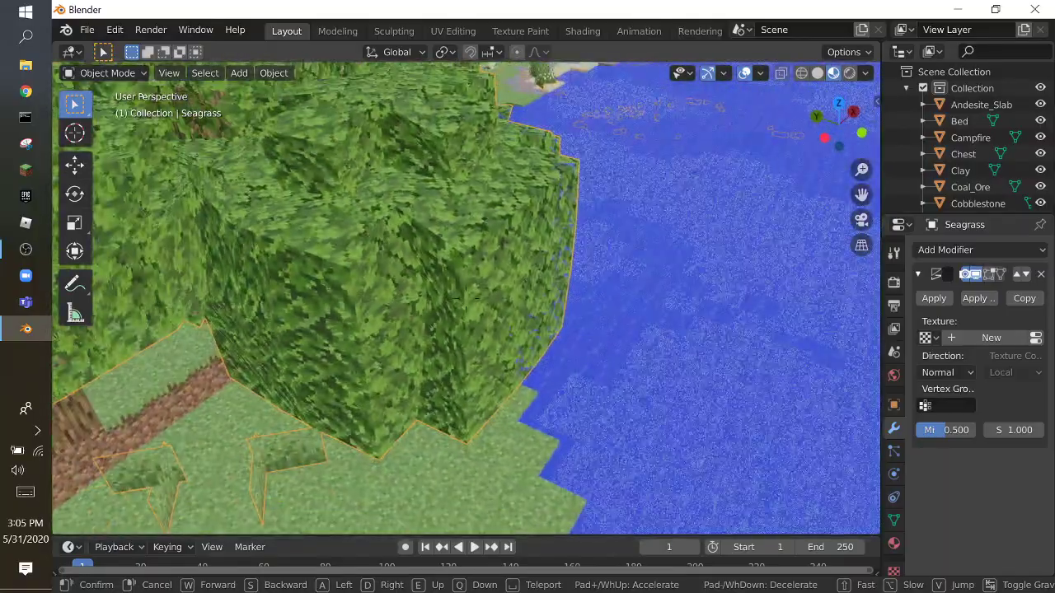
pyautogui.press('s')
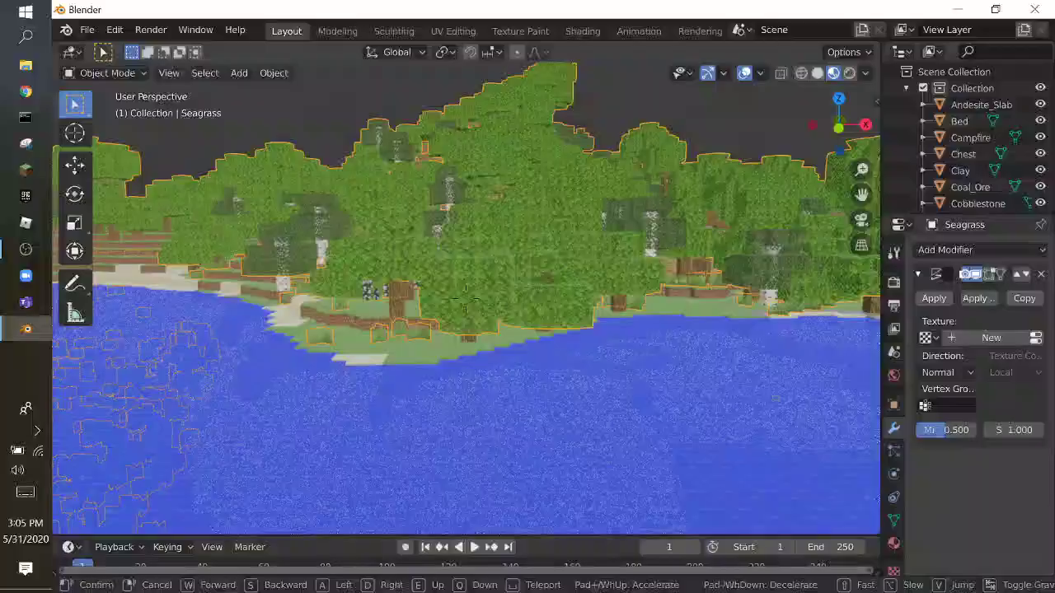
pyautogui.press('w')
pyautogui.press('w')
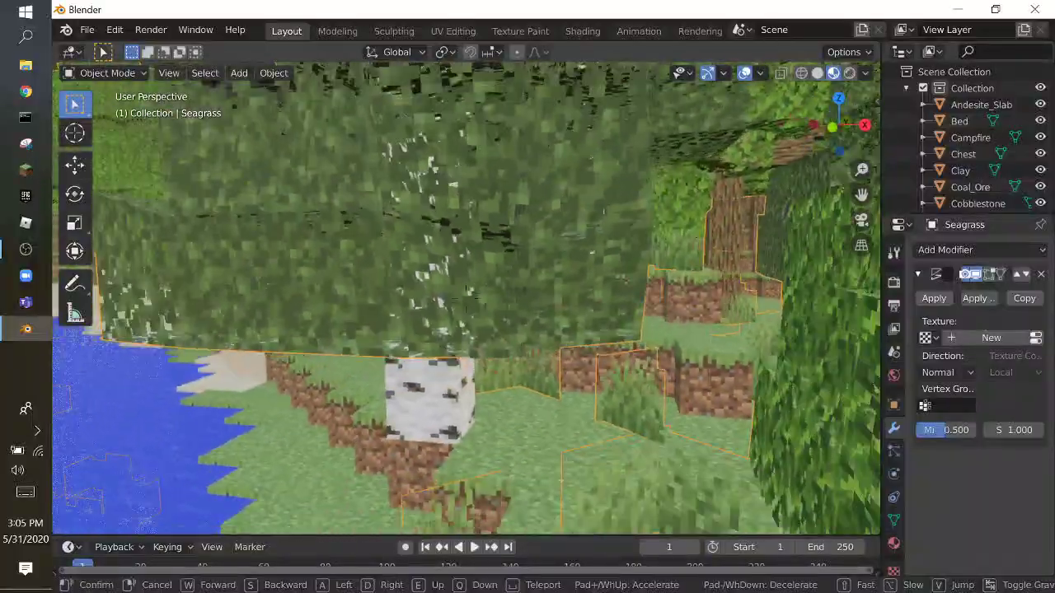
pyautogui.press('w')
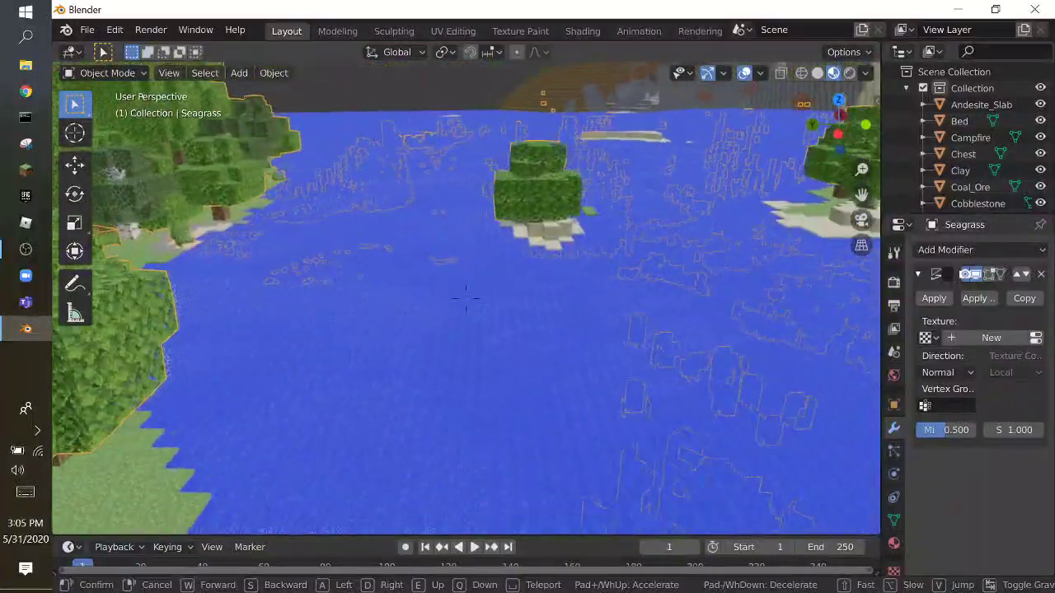
pyautogui.press('s')
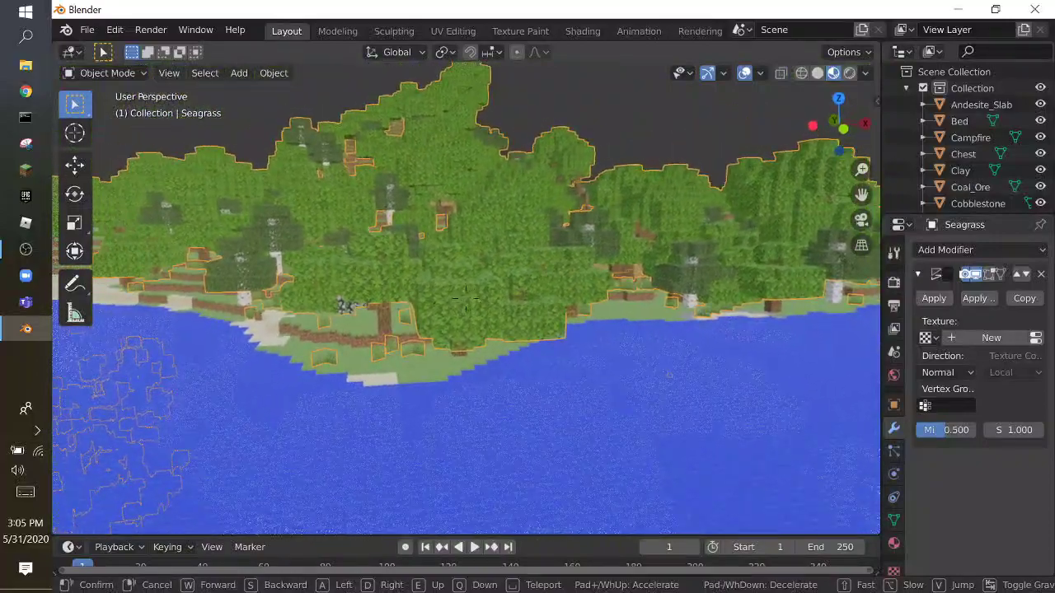
pyautogui.press('s')
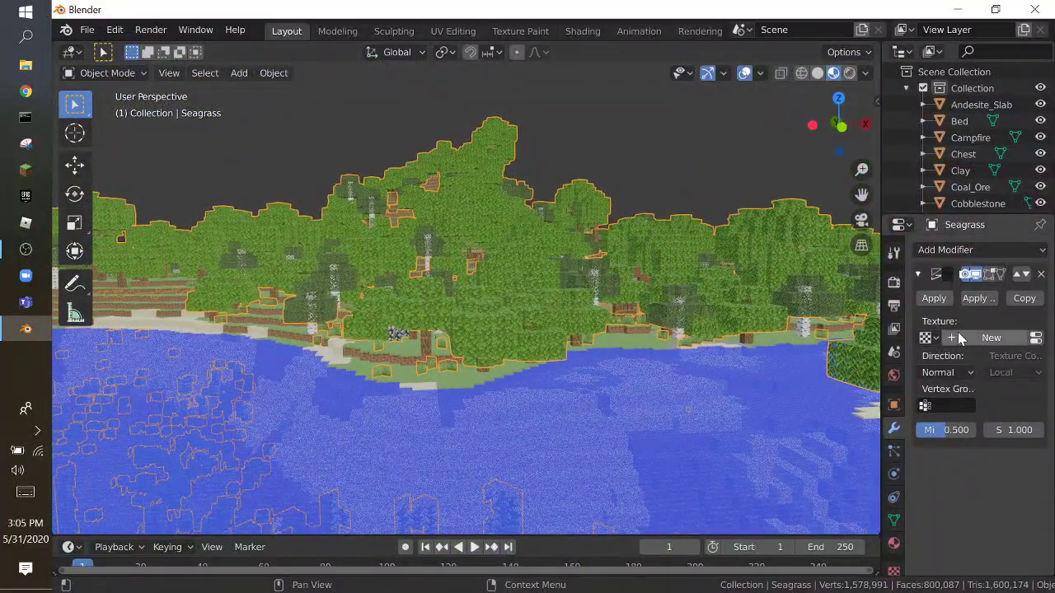
# Create a new texture for the Displace modifier and set its type to Clouds
pyautogui.click(994, 340)
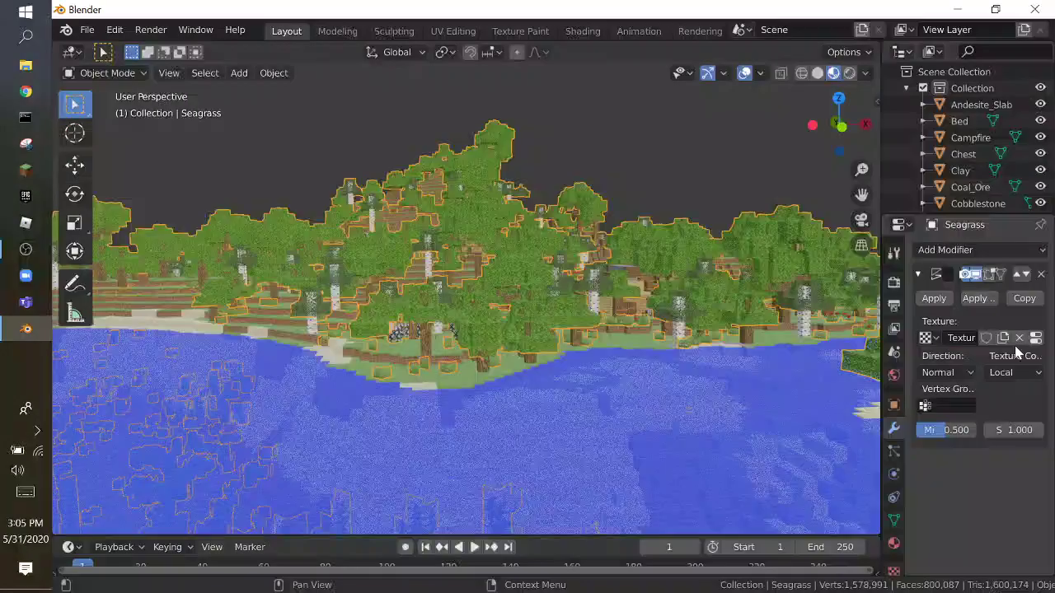
pyautogui.click(1036, 338)
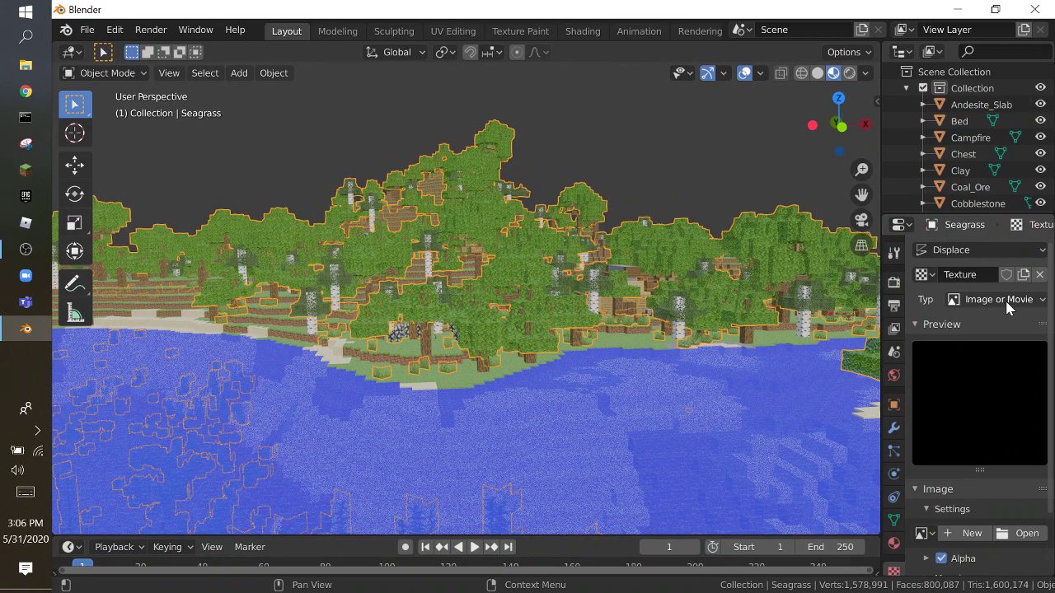
pyautogui.hotkey('shift', '`')
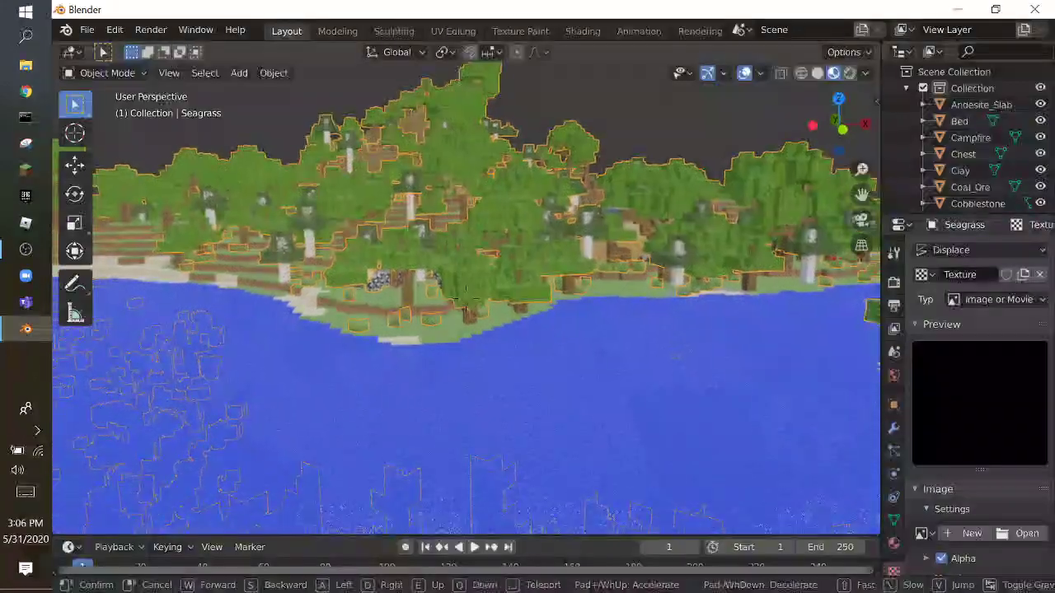
pyautogui.press('w')
pyautogui.press('s')
pyautogui.click(465, 298)
pyautogui.click(991, 299)
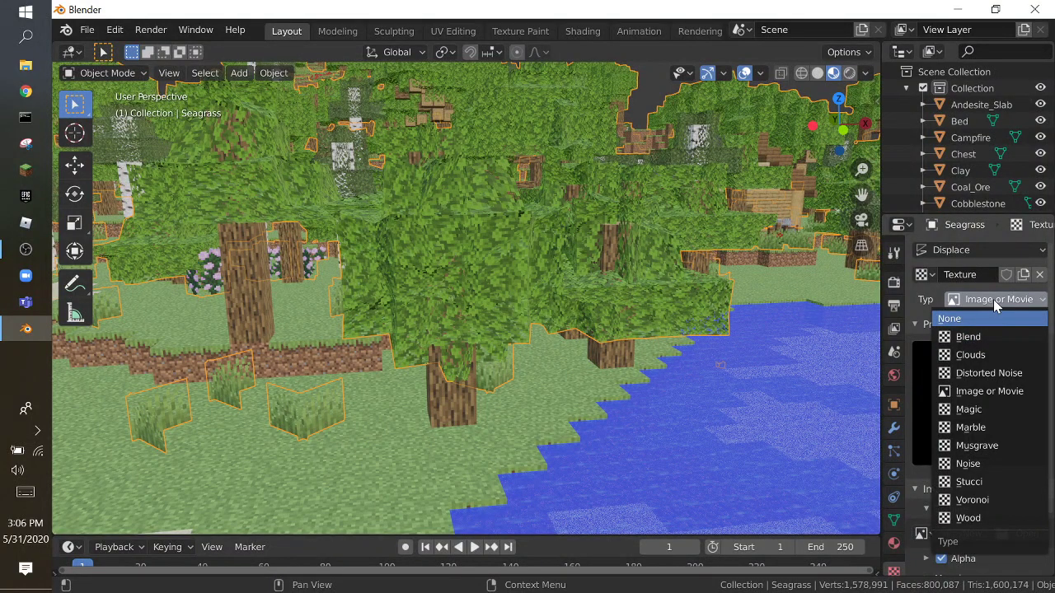
pyautogui.click(973, 355)
# Switch to OBS Studio to check the running recording, and return to the forest scene in Blender
pyautogui.moveTo(26, 257)
pyautogui.click(190, 257)
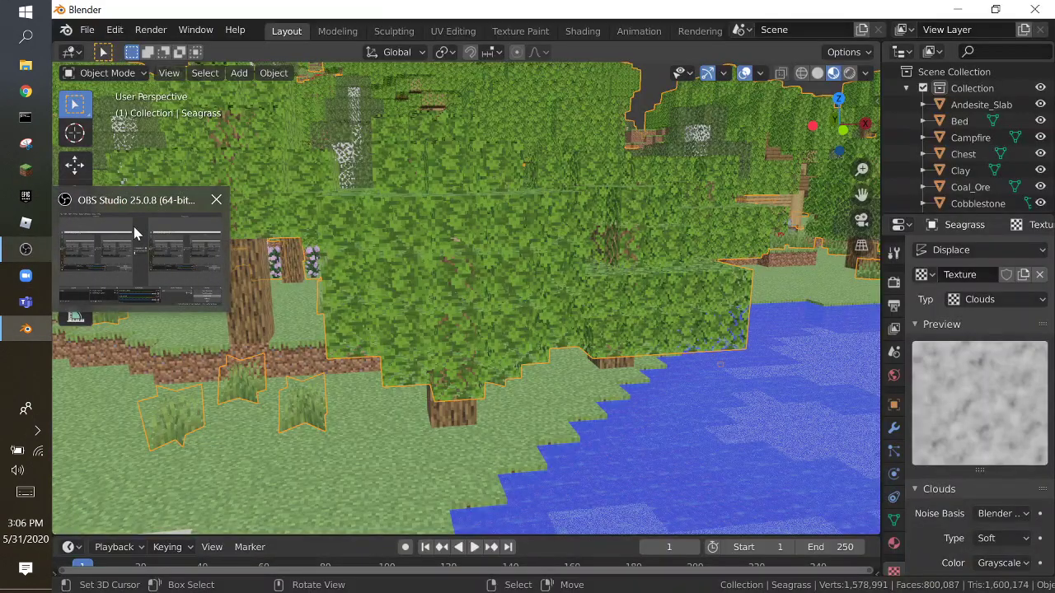
pyautogui.click(134, 231)
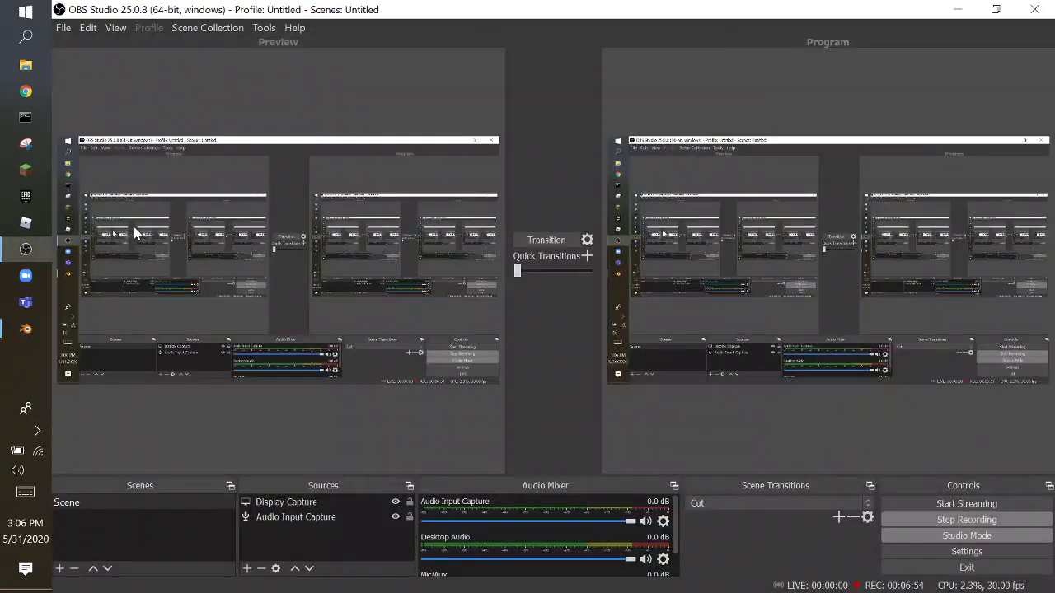
pyautogui.click(25, 329)
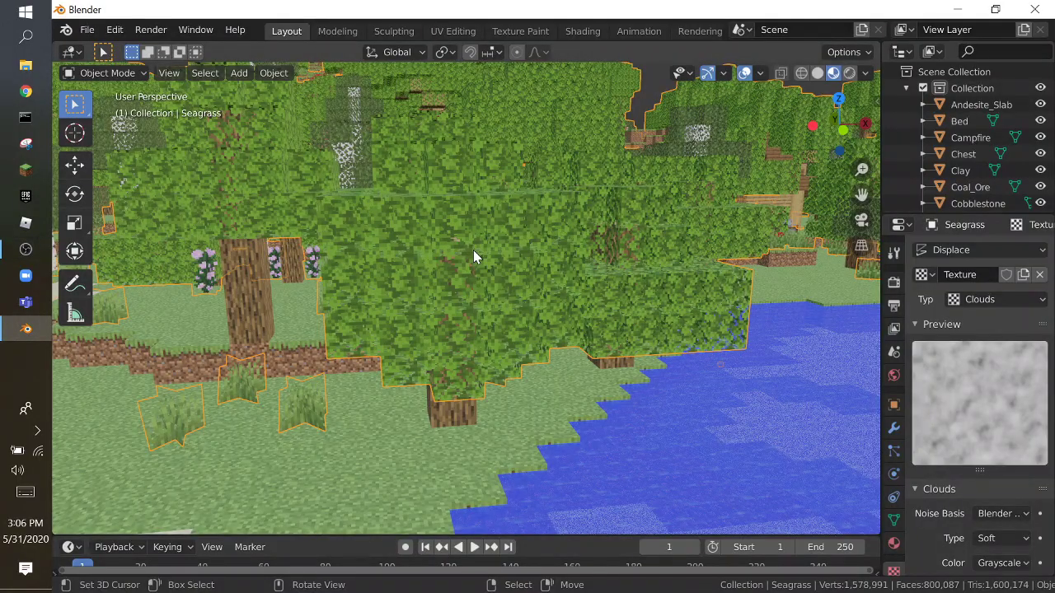
pyautogui.hotkey('shift', '`')
pyautogui.press('s')
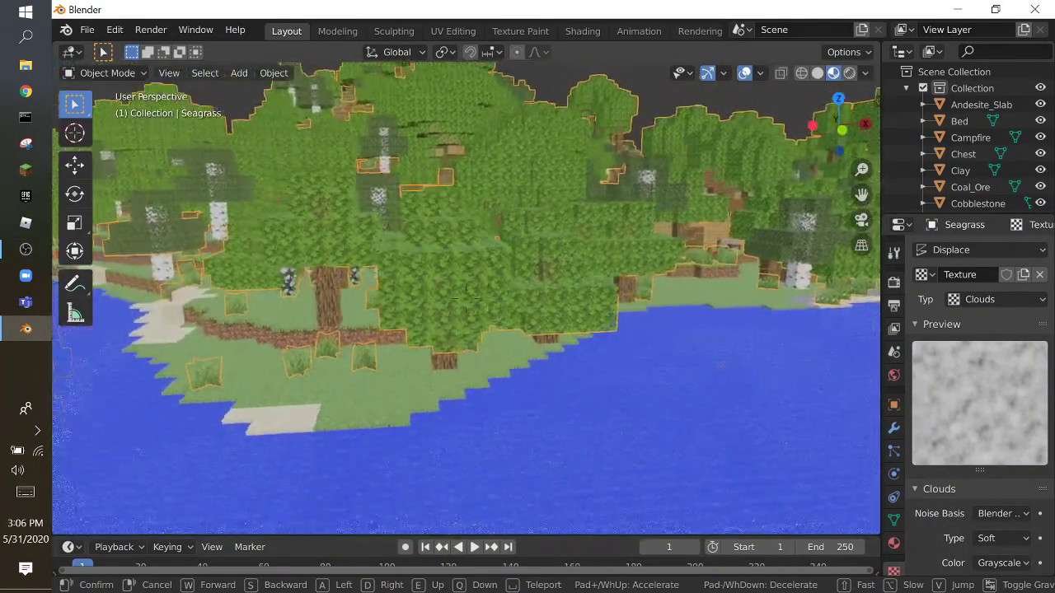
pyautogui.click(376, 301)
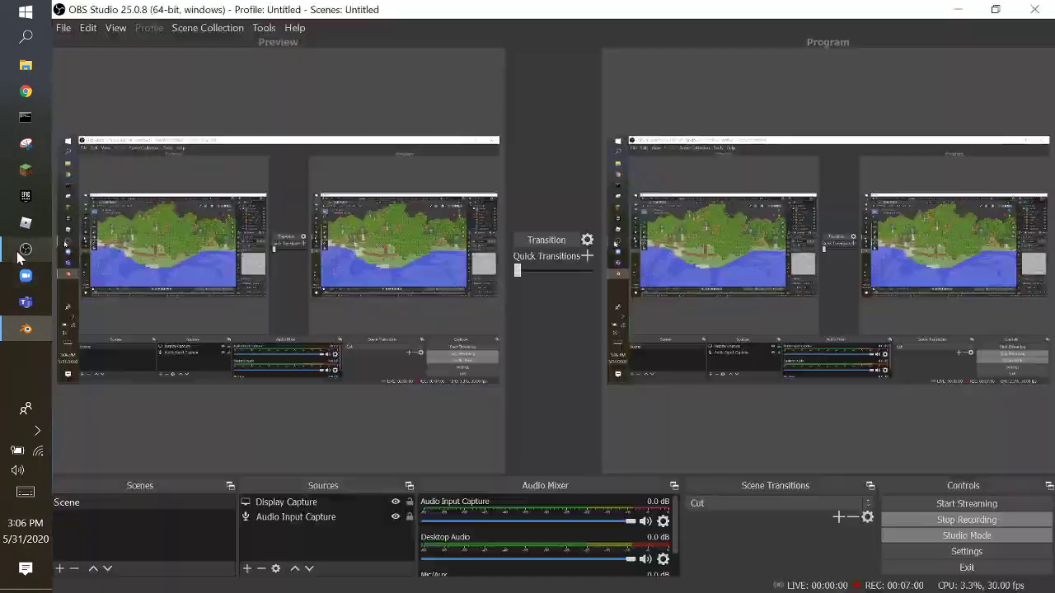
pyautogui.click(26, 250)
pyautogui.click(19, 255)
pyautogui.click(23, 253)
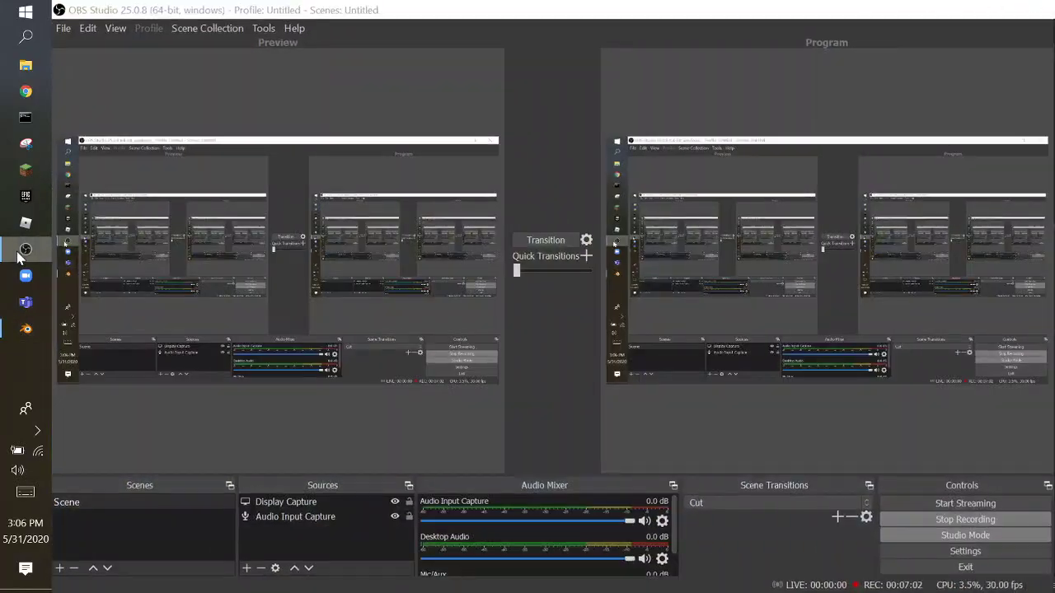
pyautogui.click(19, 255)
# Try a size of 2.00 for the Clouds displacement texture, and undo the change
pyautogui.hotkey('shift', '`')
pyautogui.press('s')
pyautogui.click(466, 299)
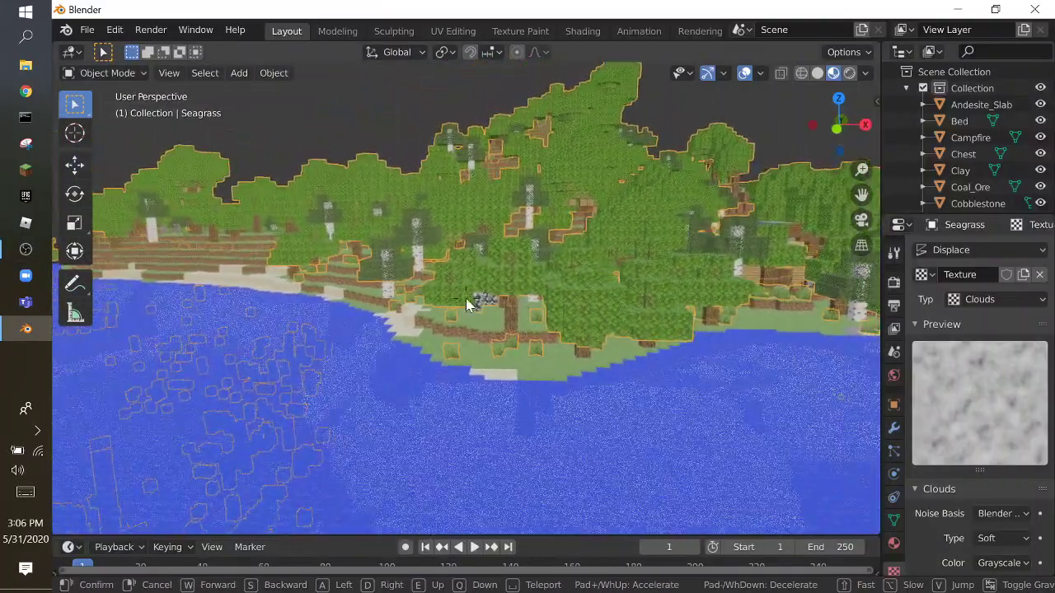
pyautogui.scroll(-3, 1012, 421)
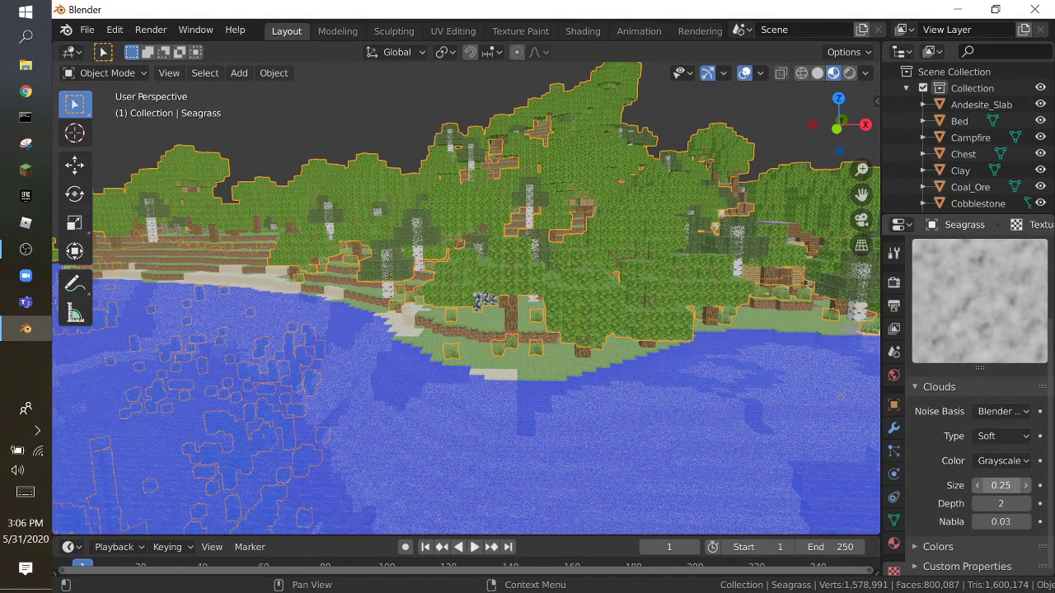
pyautogui.moveTo(1001, 486); pyautogui.dragTo(1051, 485)
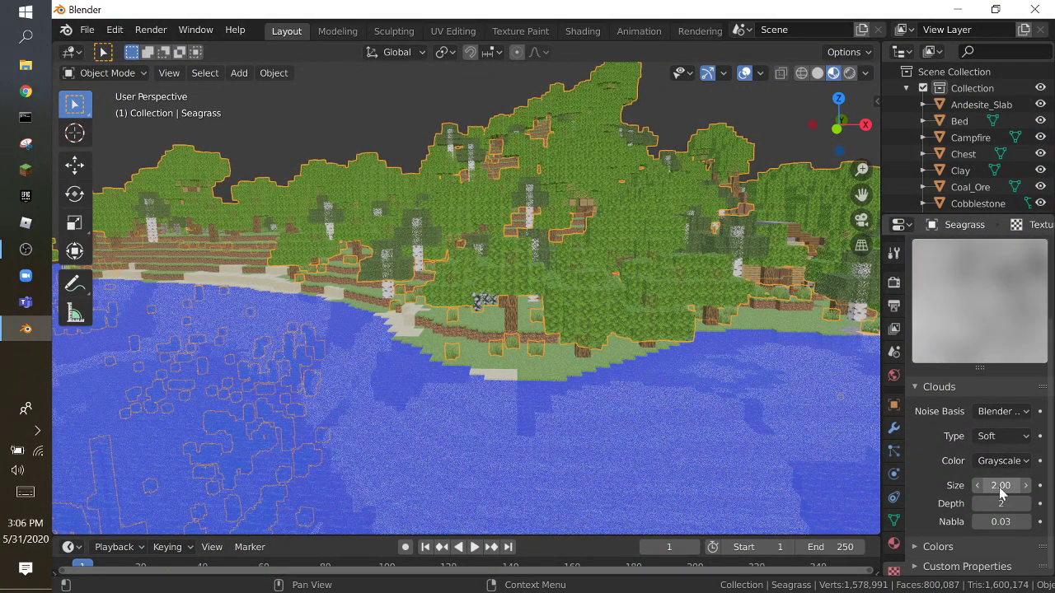
pyautogui.hotkey('ctrl', 'z')
# Try enlarging the Clouds texture size again while viewing the shoreline trees more closely, and undo it
pyautogui.hotkey('shift', '`')
pyautogui.press('w')
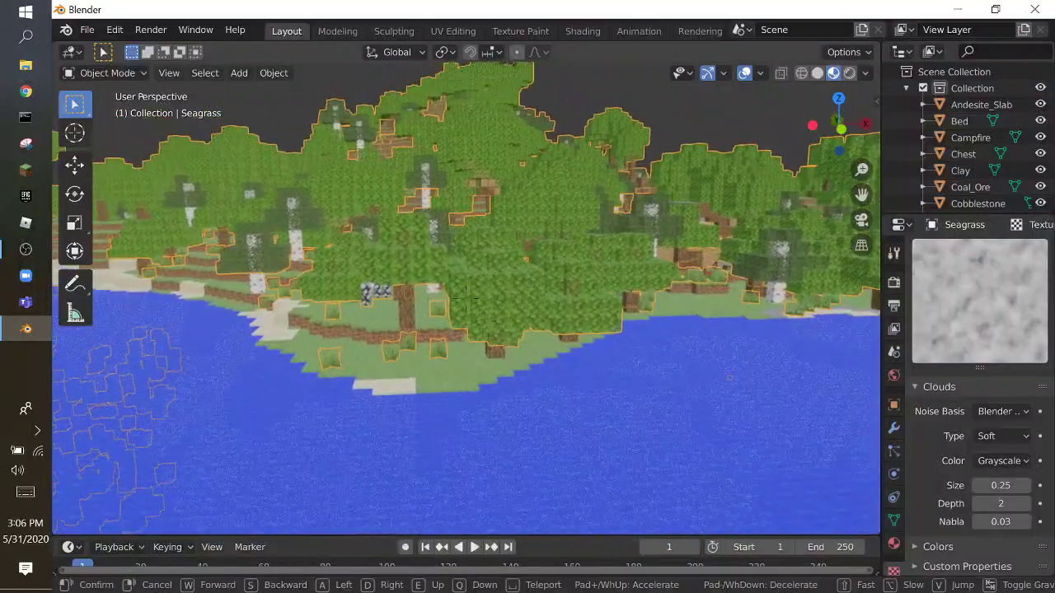
pyautogui.press('w')
pyautogui.press('s')
pyautogui.click(593, 339)
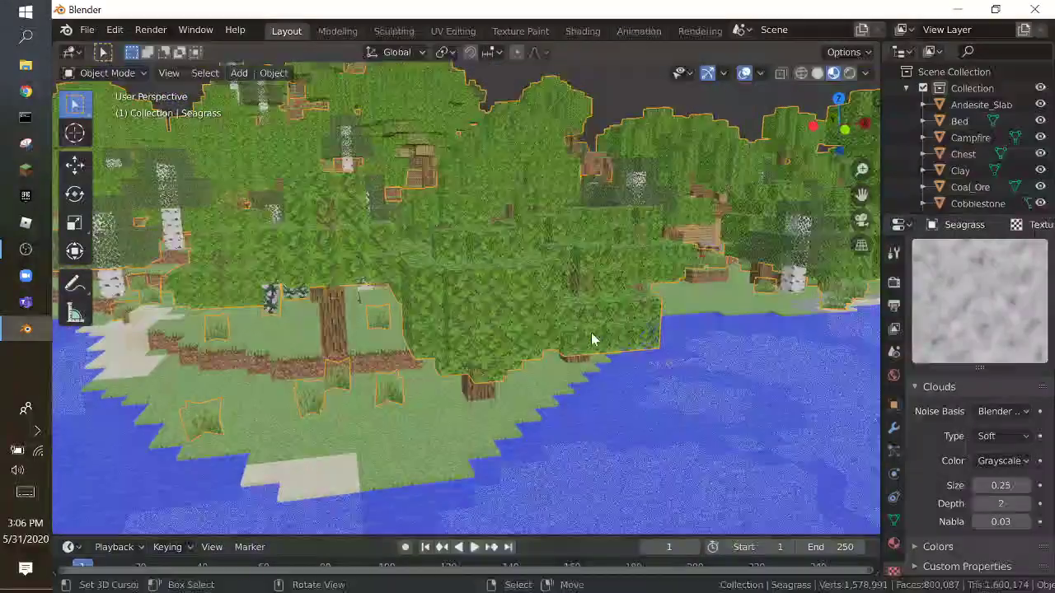
pyautogui.moveTo(991, 488); pyautogui.dragTo(1051, 488)
pyautogui.hotkey('ctrl', 'z')
# Deselect the Seagrass foliage and view the whole forested coast and the small island from across the water
pyautogui.hotkey('shift', '`')
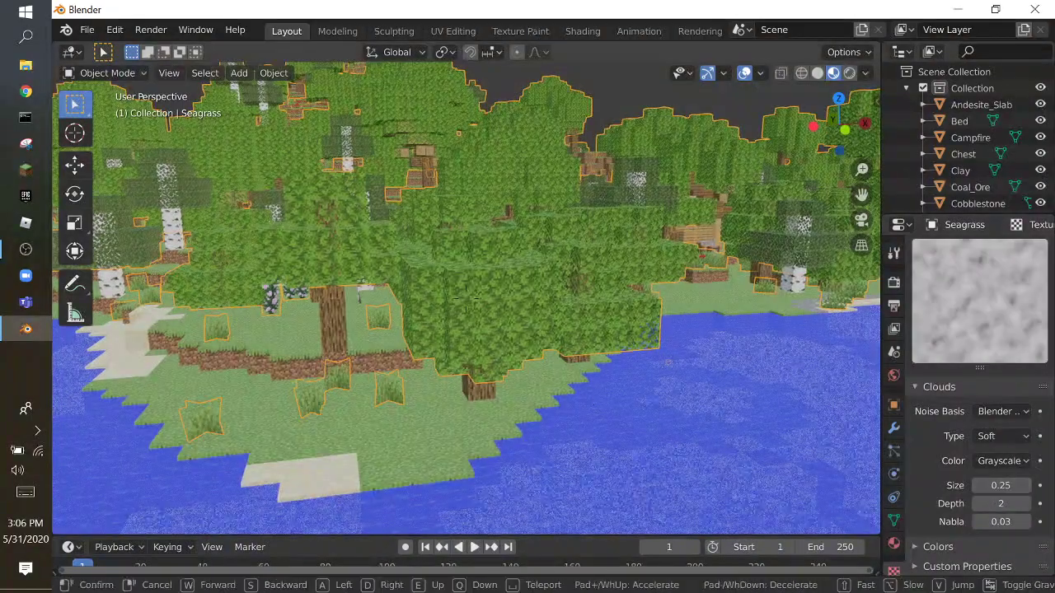
pyautogui.press('s')
pyautogui.click(717, 173)
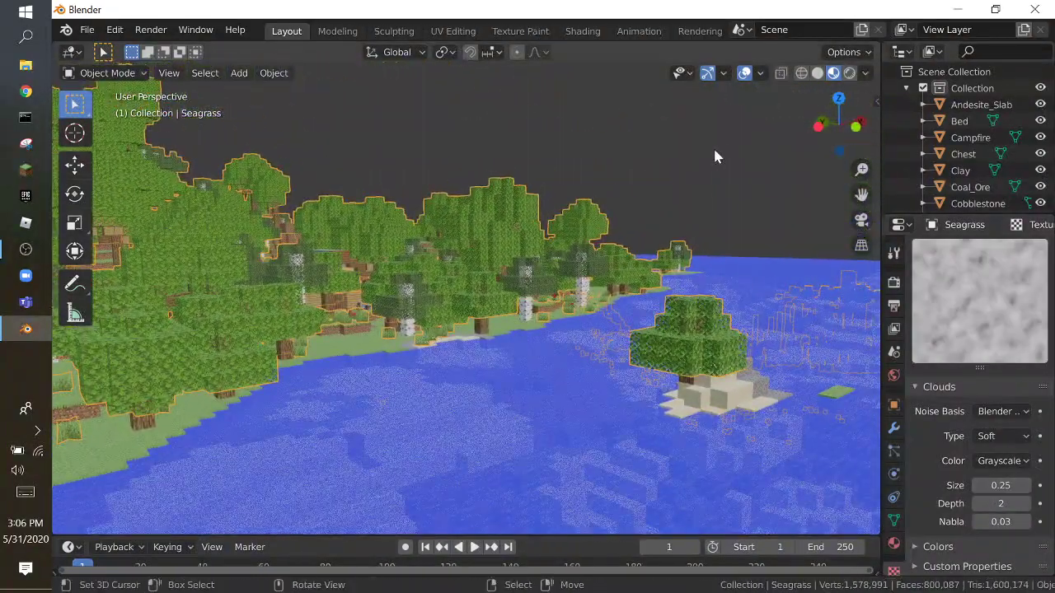
pyautogui.hotkey('shift', '`')
pyautogui.press('s')
pyautogui.click(717, 156)
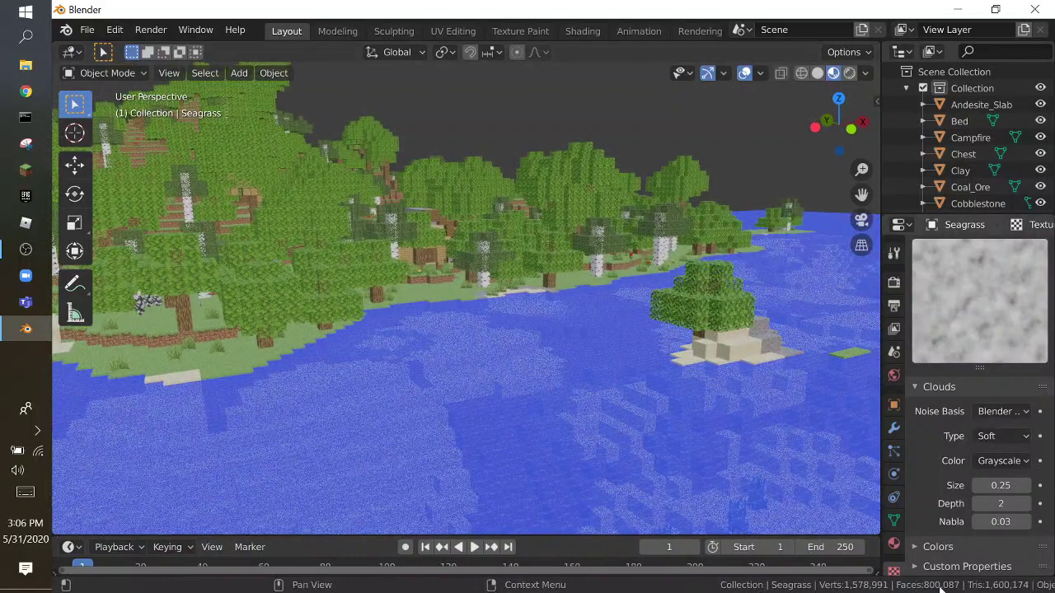
pyautogui.hotkey('shift', '`')
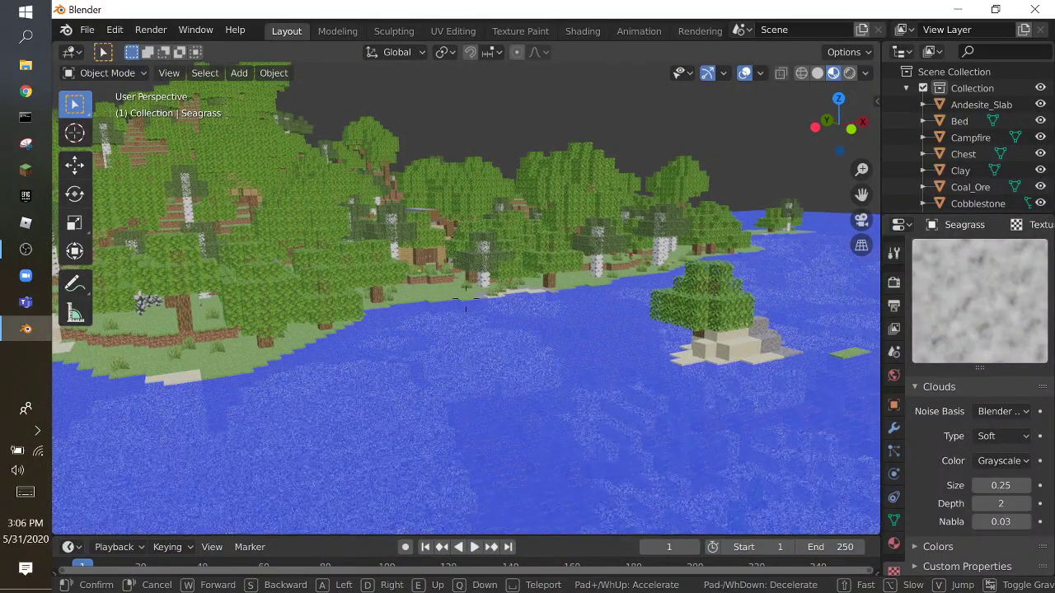
pyautogui.press('Return')
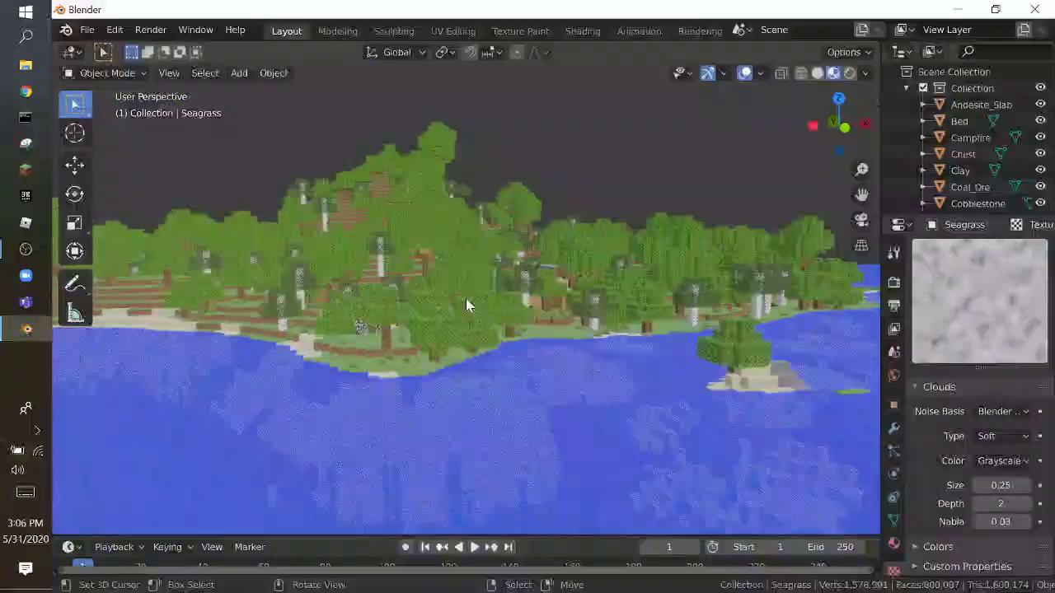
pyautogui.hotkey('shift', 'a')
pyautogui.moveTo(465, 272)
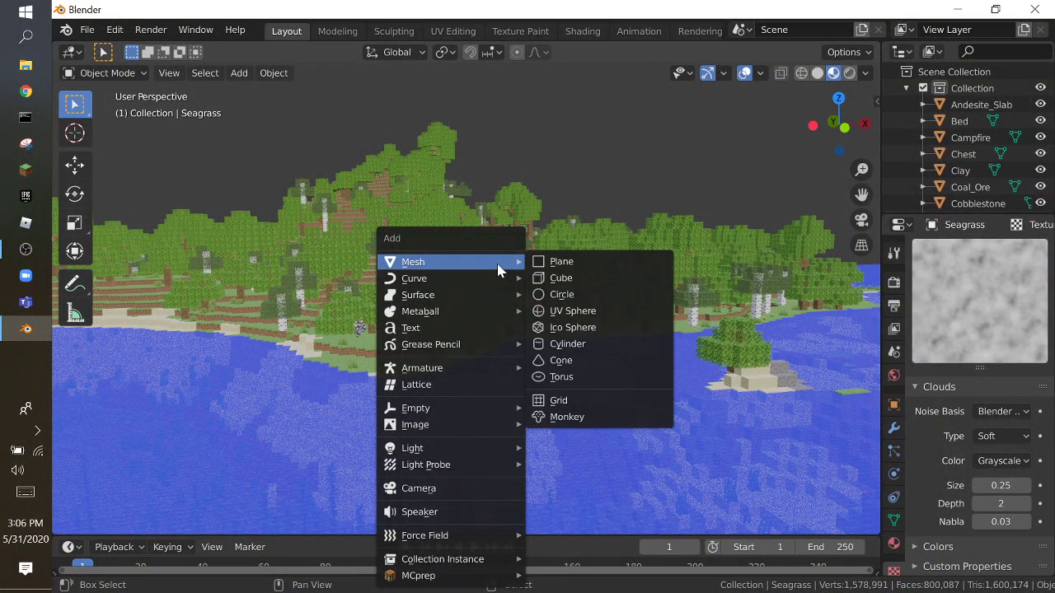
pyautogui.hotkey('shift', '`')
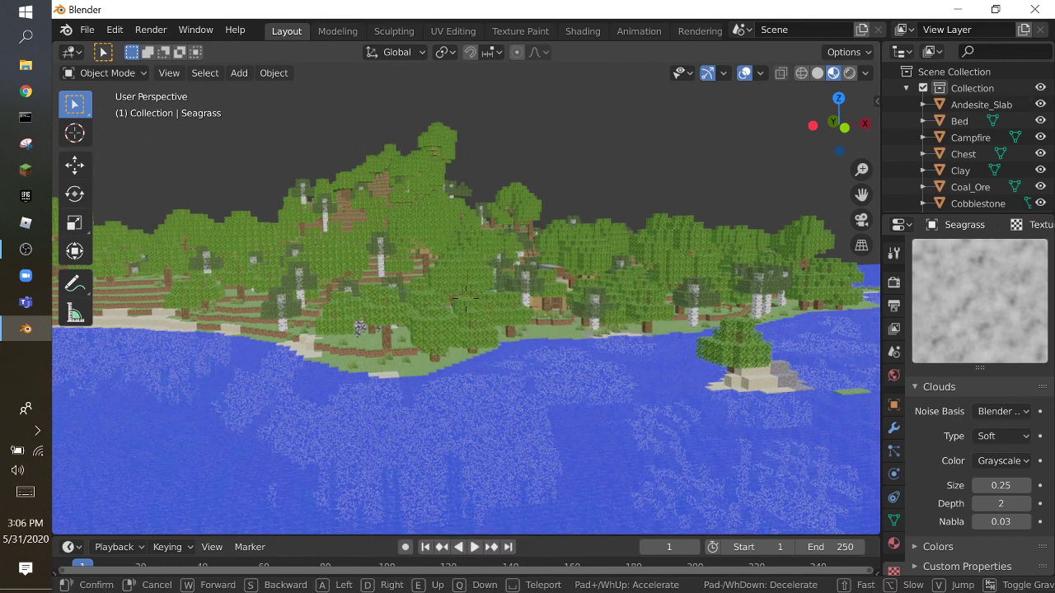
# Add a Plain Axes empty to the scene
pyautogui.click(466, 298)
pyautogui.hotkey('shift', 'a')
pyautogui.moveTo(453, 417)
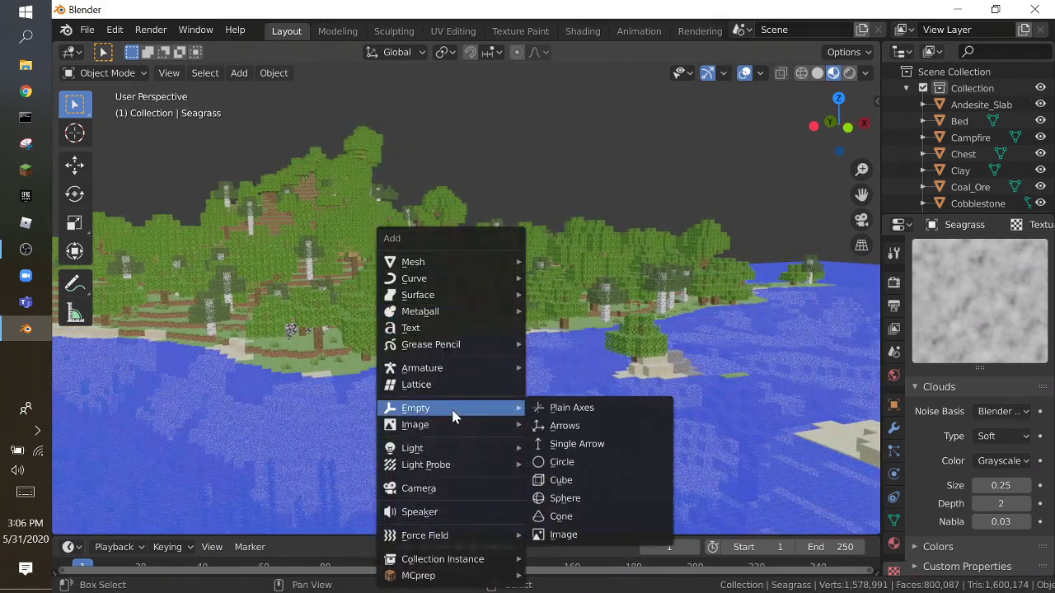
pyautogui.click(575, 408)
pyautogui.hotkey('shift', 'a')
pyautogui.press('Escape')
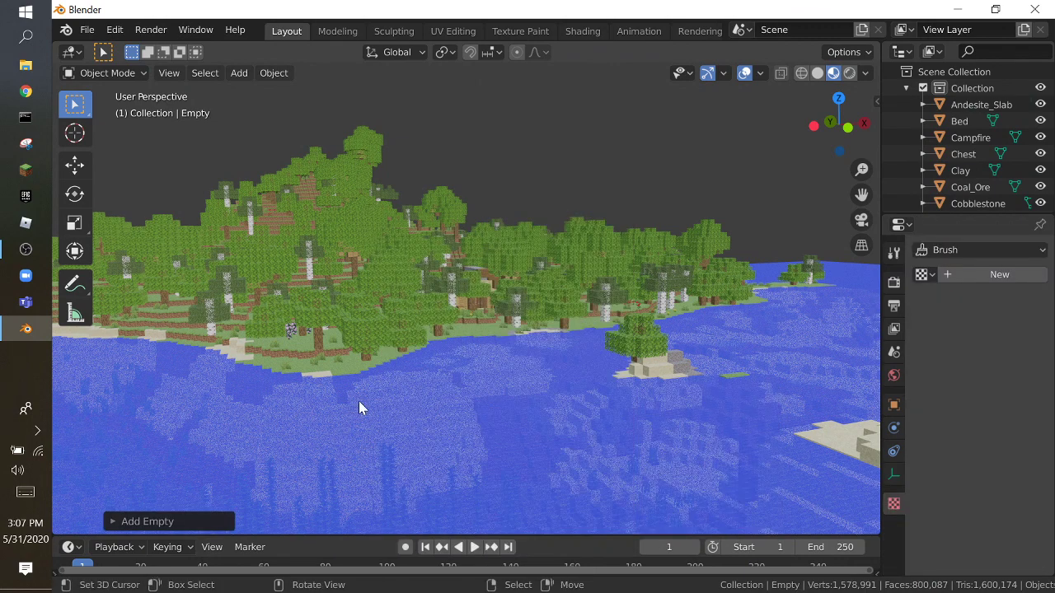
# Place the 3D cursor on the open water near the tree-covered island and snap the empty to it
pyautogui.hotkey('shift', '`')
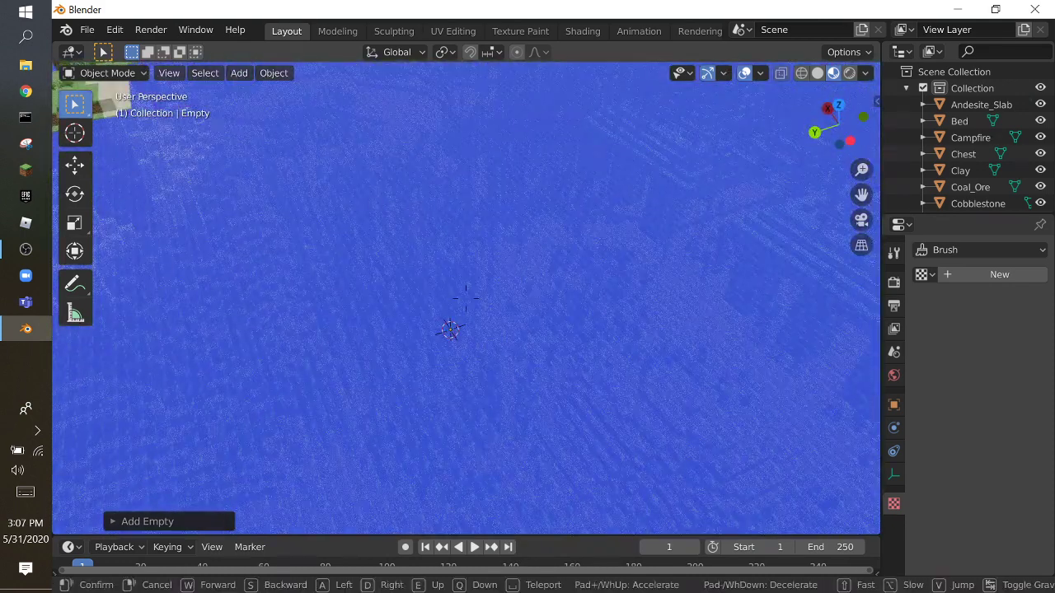
pyautogui.click(466, 301)
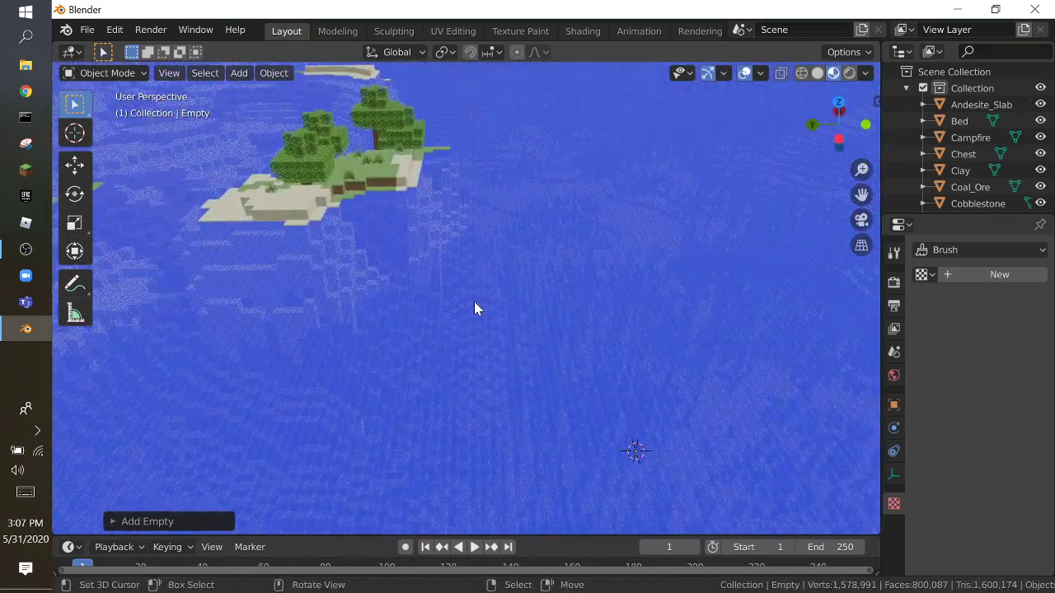
pyautogui.hotkey('shift', 's')
pyautogui.click(487, 237)
pyautogui.hotkey('shift', '`')
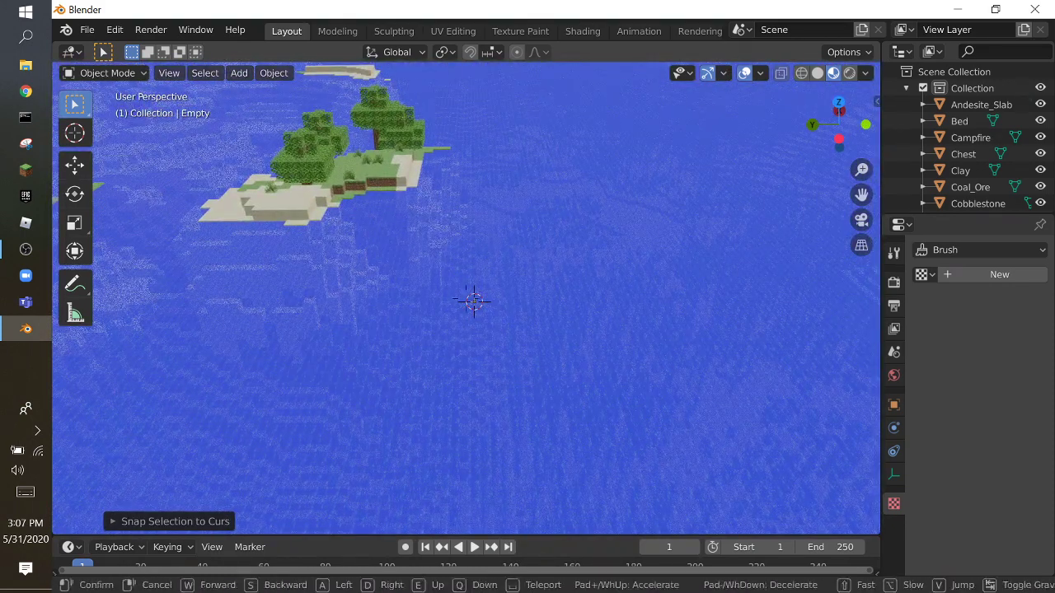
# Raise the empty vertically above the water with the Move tool and view it against the forested coast
pyautogui.click(321, 283)
pyautogui.click(75, 165)
pyautogui.moveTo(473, 276); pyautogui.dragTo(445, 210)
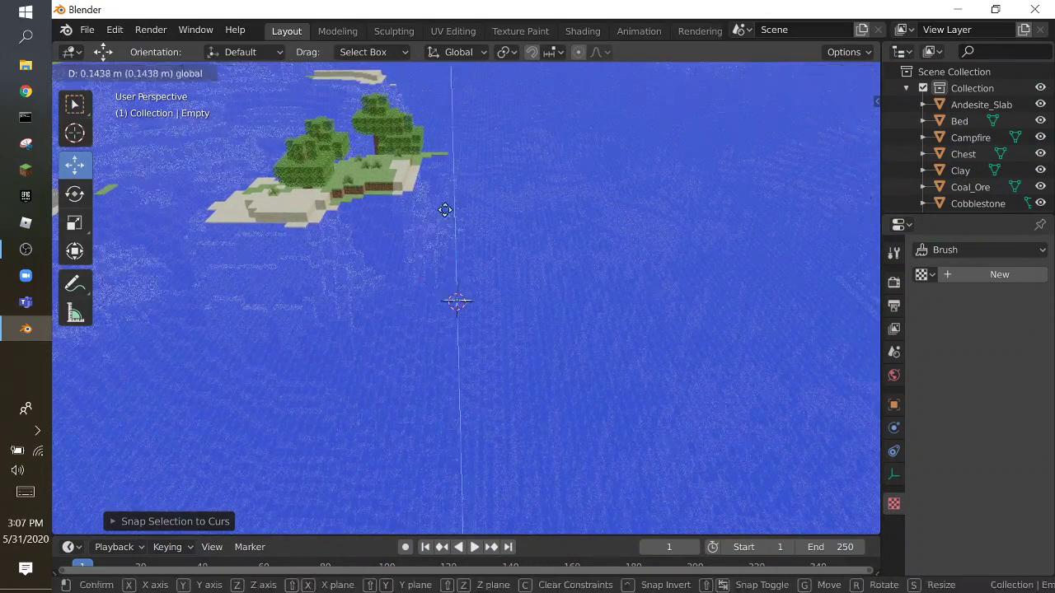
pyautogui.click(389, 384)
pyautogui.hotkey('shift', 'w')
pyautogui.press('Escape')
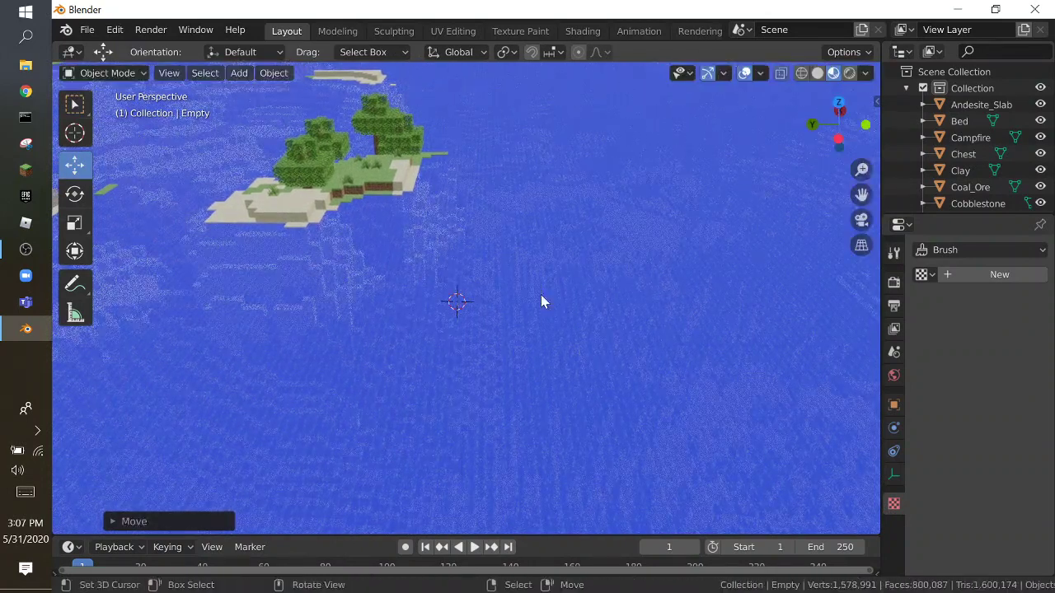
pyautogui.hotkey('shift', '`')
pyautogui.press('w')
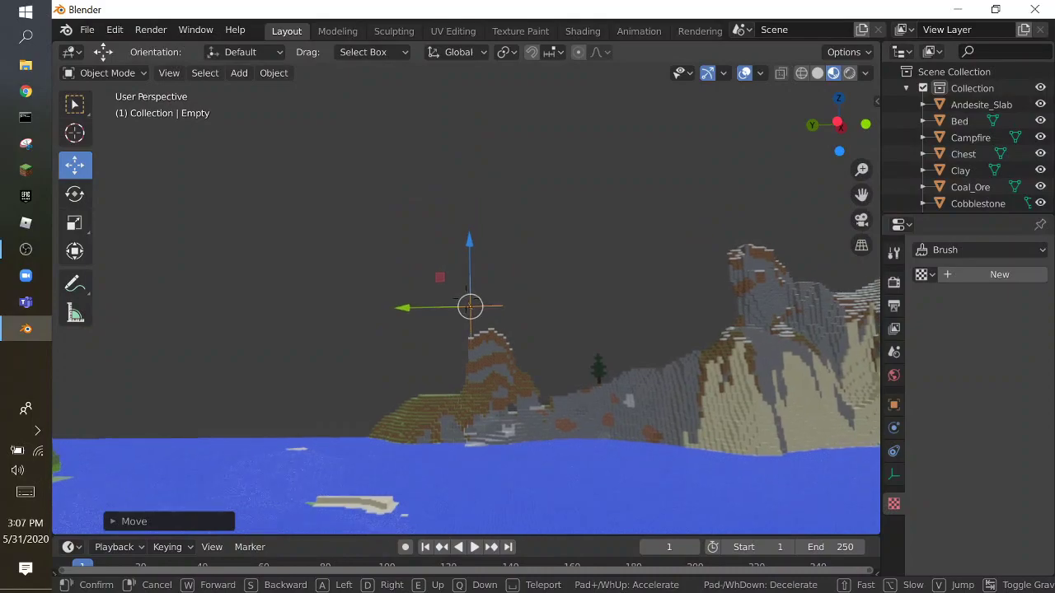
pyautogui.press('d')
pyautogui.press('w')
pyautogui.press('d')
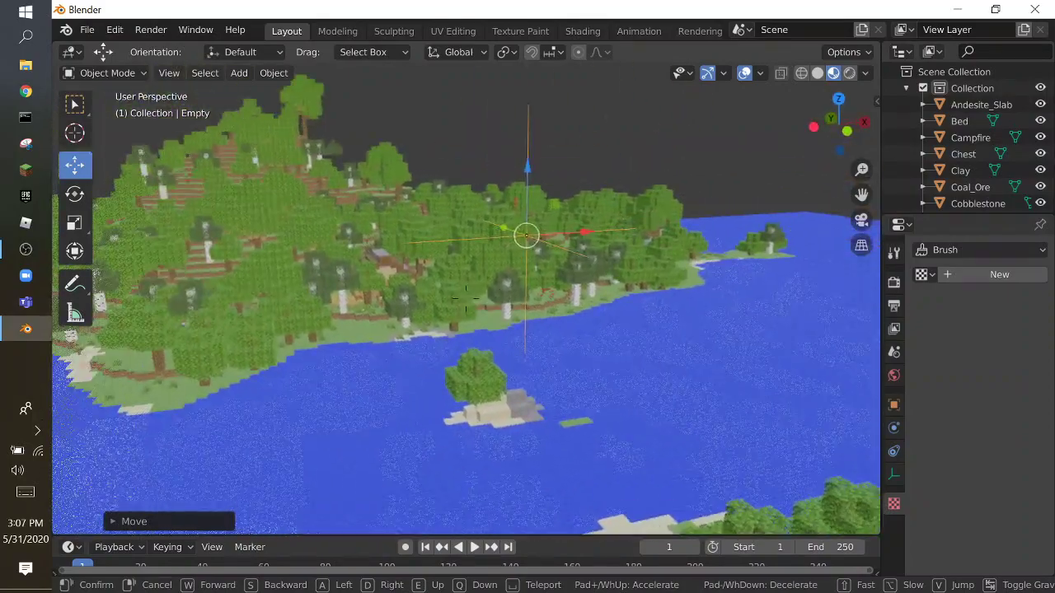
# Select the Seagrass foliage and collapse the Preview and Clouds sections of its displacement texture
pyautogui.click(370, 296)
pyautogui.click(355, 310)
pyautogui.hotkey('shift', '`')
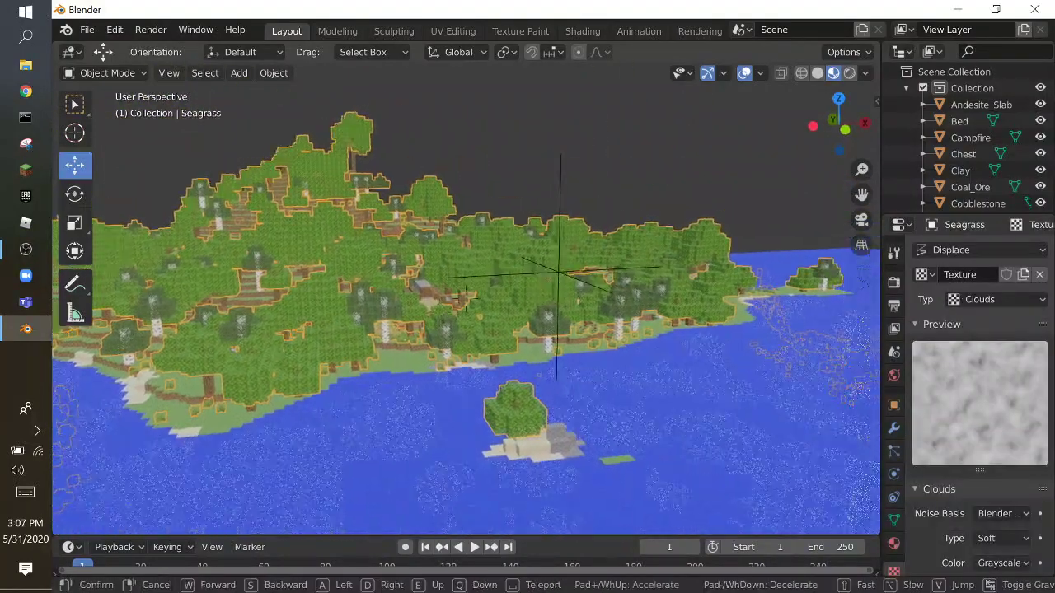
pyautogui.click(821, 389)
pyautogui.click(934, 325)
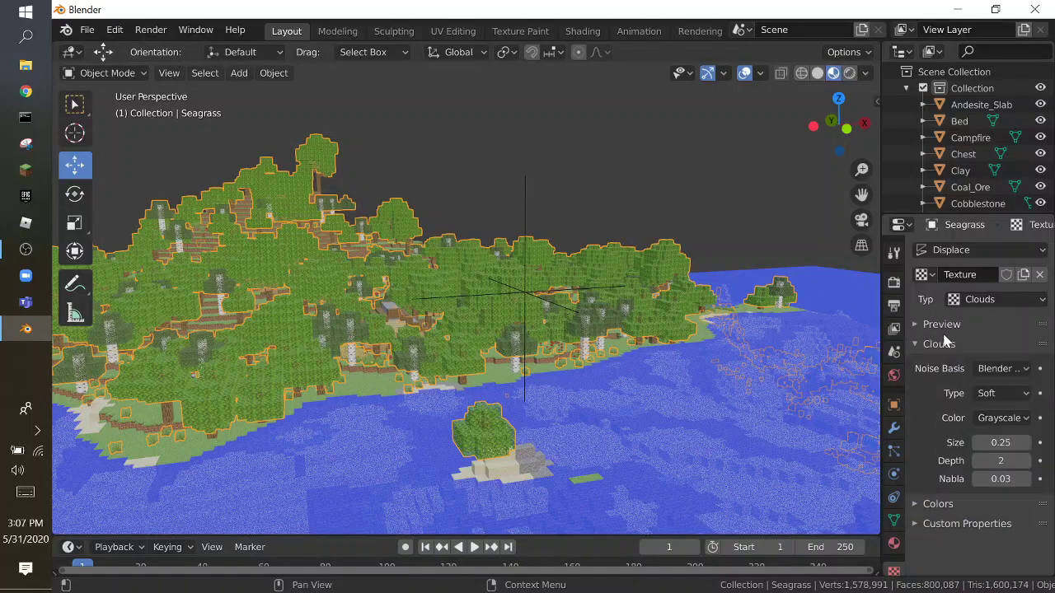
pyautogui.click(939, 344)
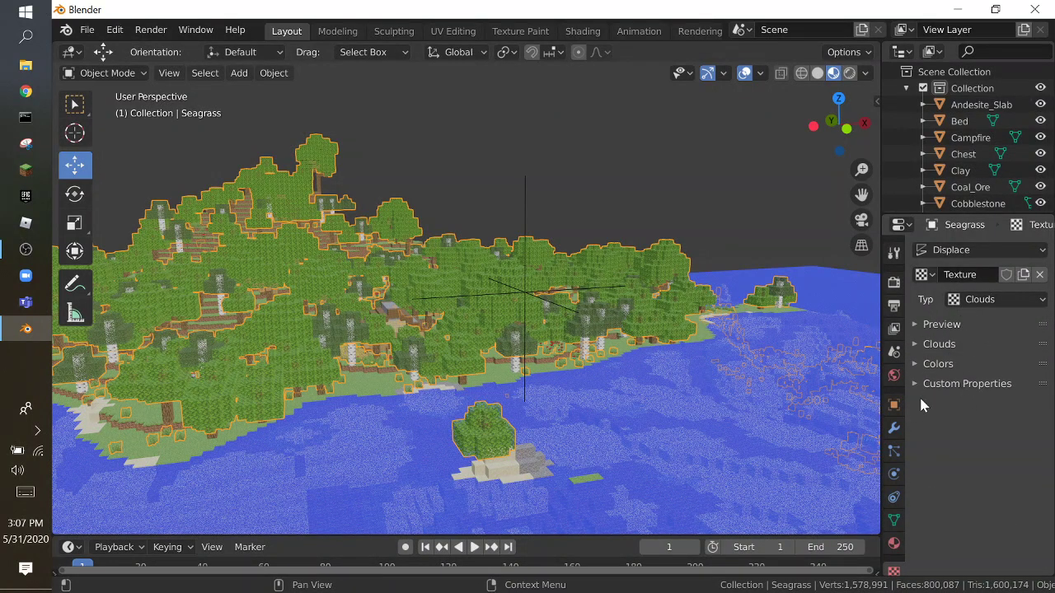
# Keep the Seagrass foliage selected and bring up its Displace modifier settings
pyautogui.click(527, 301)
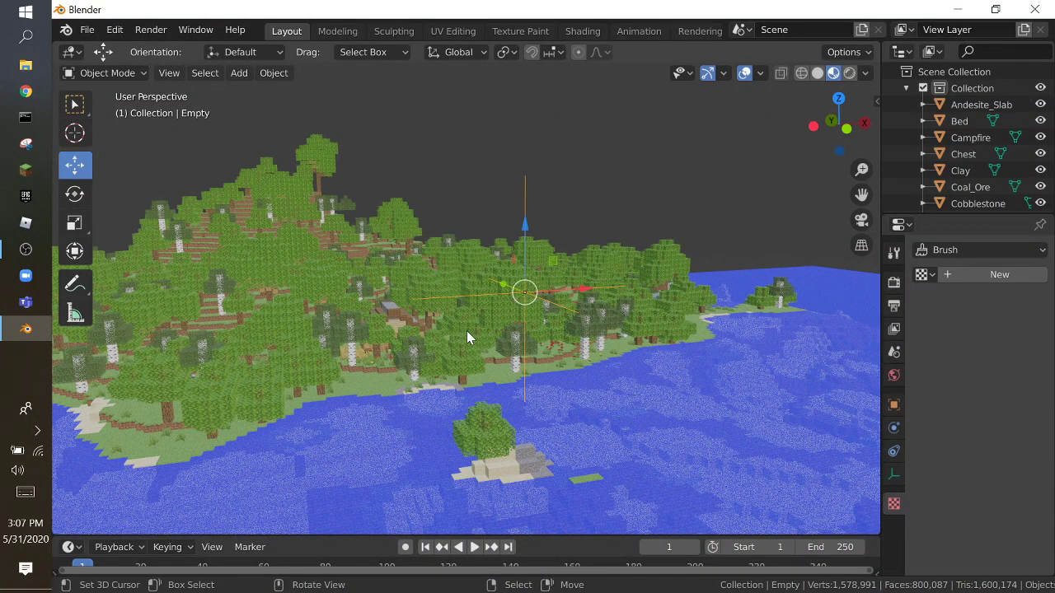
pyautogui.hotkey('ctrl', 'z')
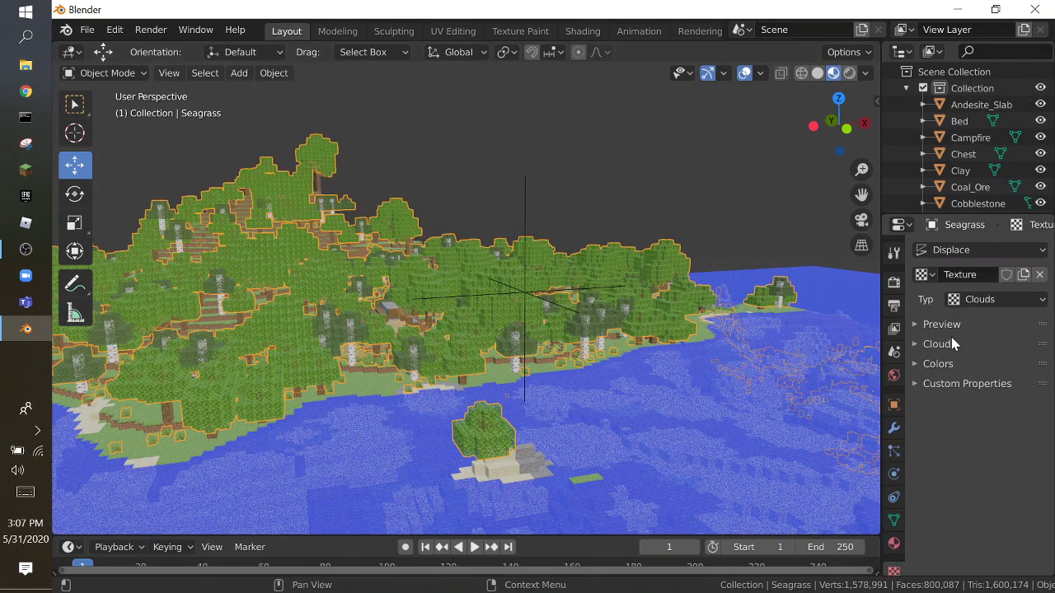
pyautogui.click(894, 543)
pyautogui.click(894, 520)
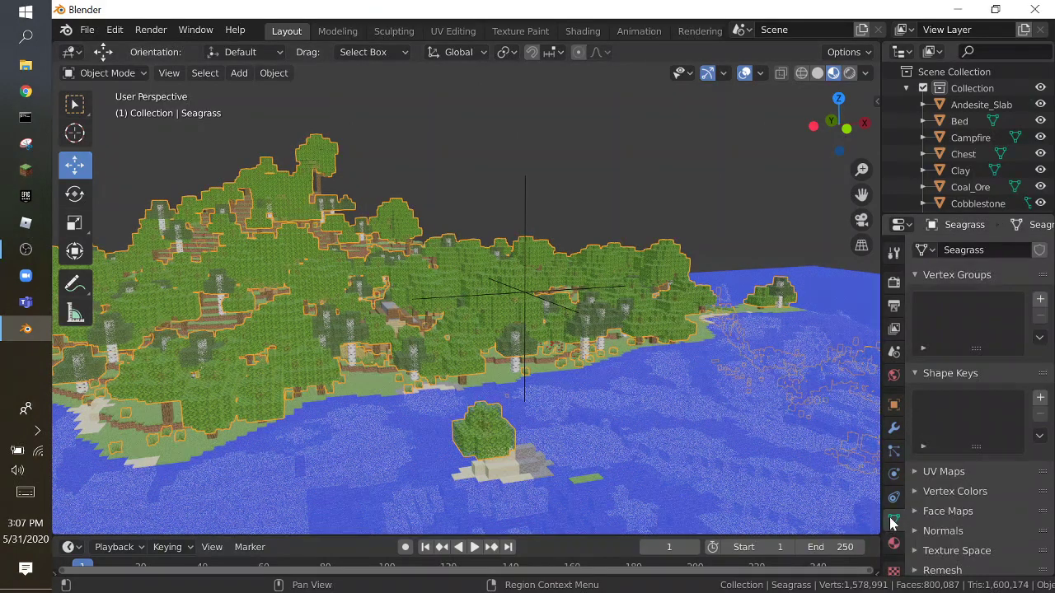
pyautogui.click(891, 304)
pyautogui.click(892, 284)
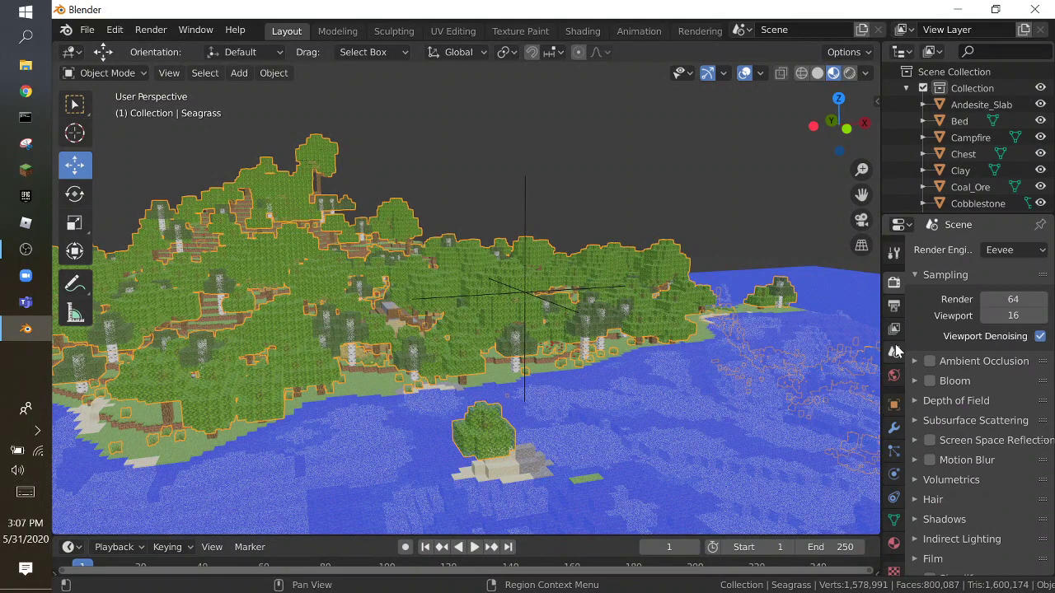
pyautogui.click(893, 375)
pyautogui.click(893, 404)
pyautogui.click(894, 427)
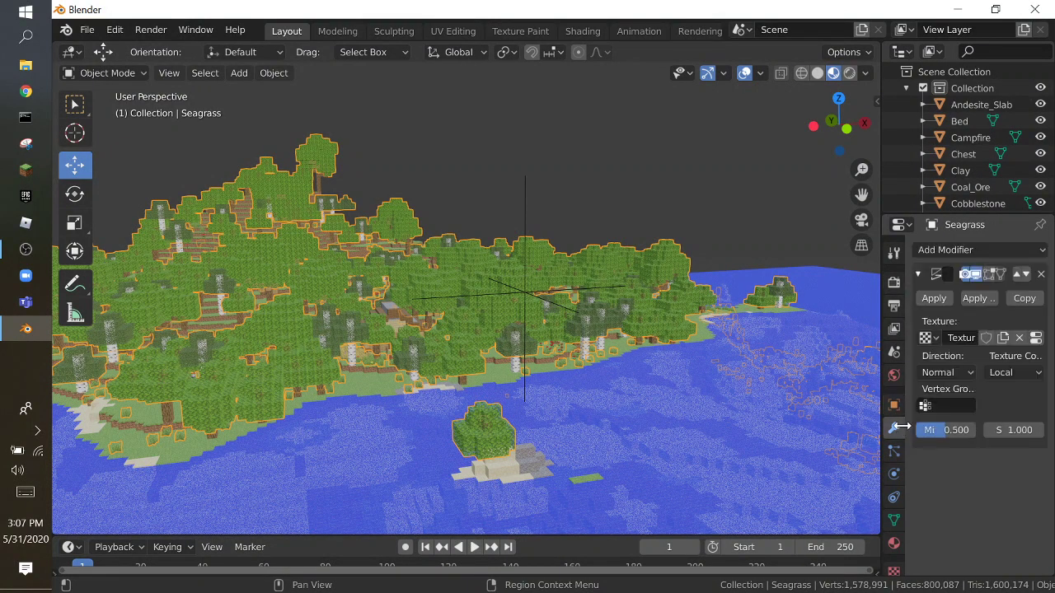
# Set the Displace modifier's texture coordinates to Object and pick the empty as the reference object
pyautogui.click(1021, 372)
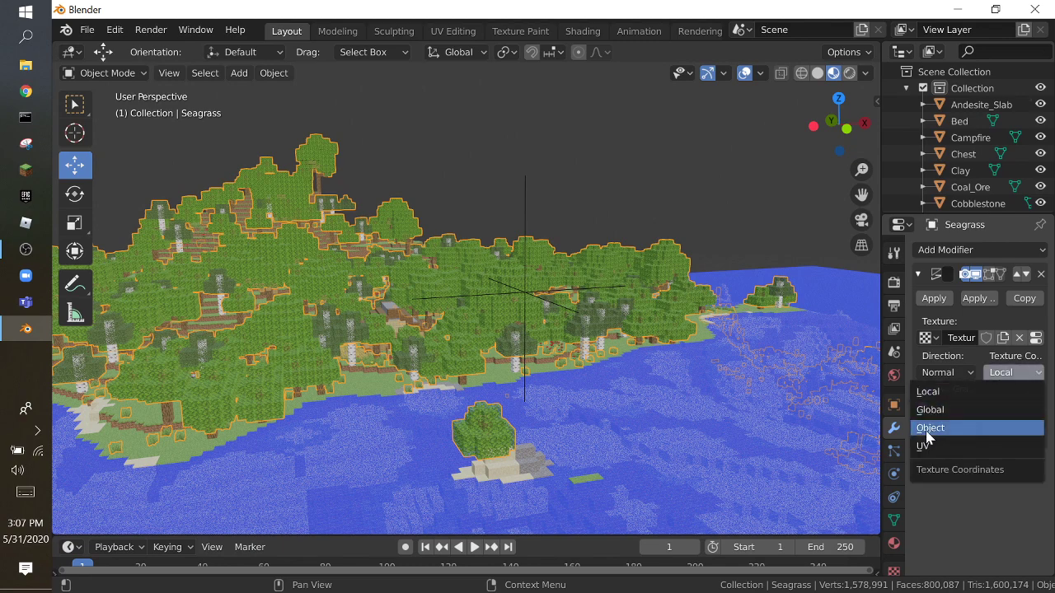
pyautogui.click(978, 428)
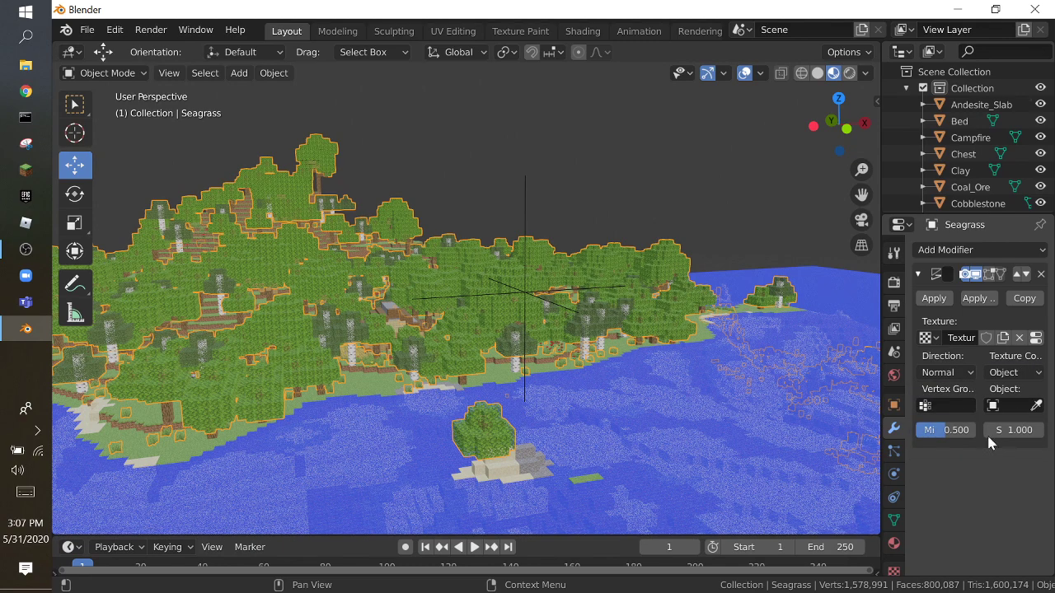
pyautogui.click(1037, 406)
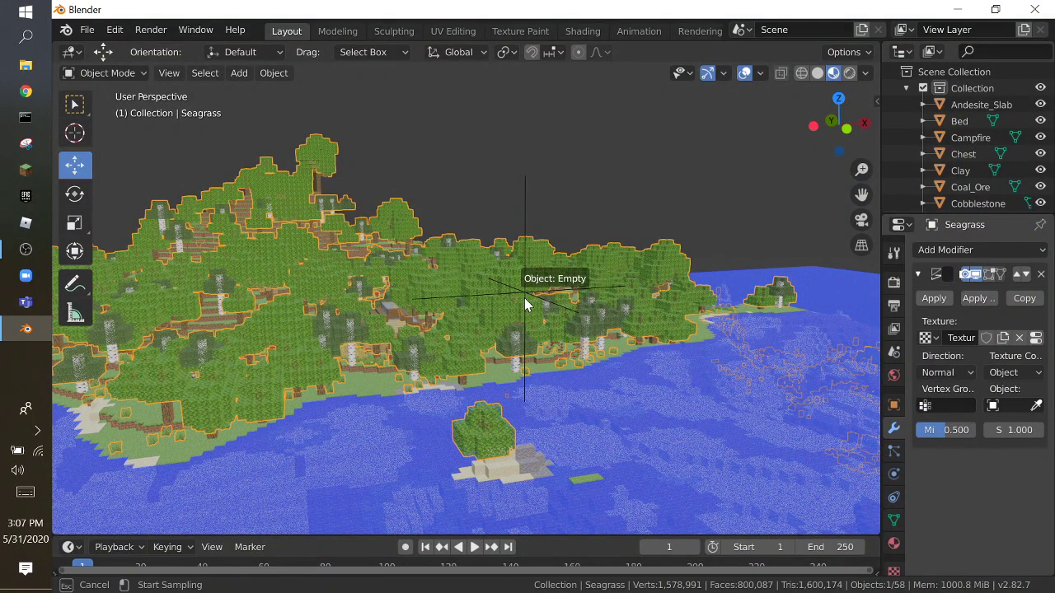
pyautogui.click(525, 305)
# Try moving the empty along the X axis to test its effect on the foliage, and cancel the move
pyautogui.moveTo(525, 305); pyautogui.dragTo(435, 301, button='middle')
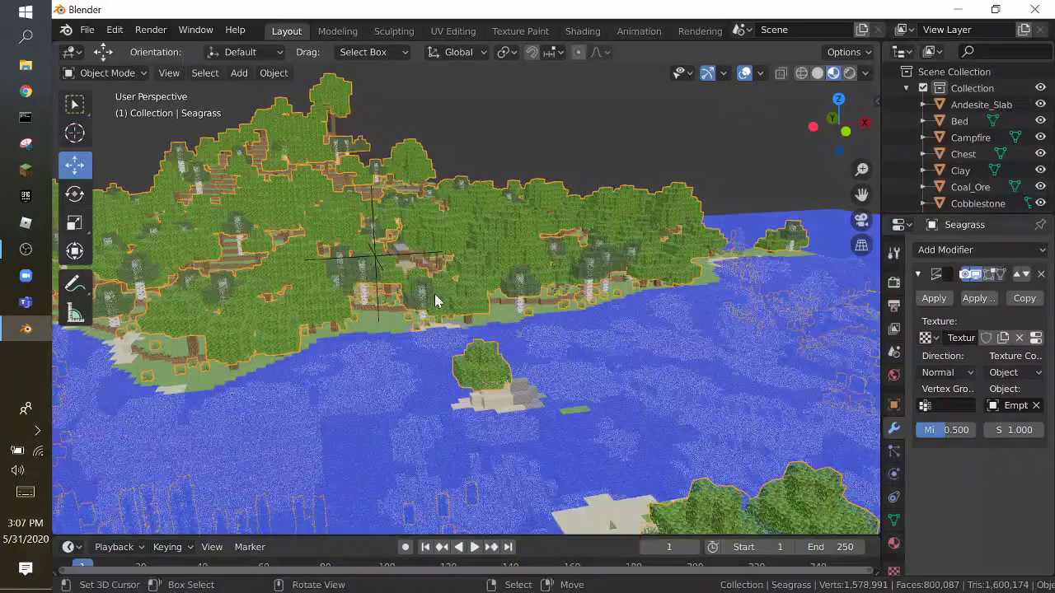
pyautogui.click(371, 255)
pyautogui.press('g')
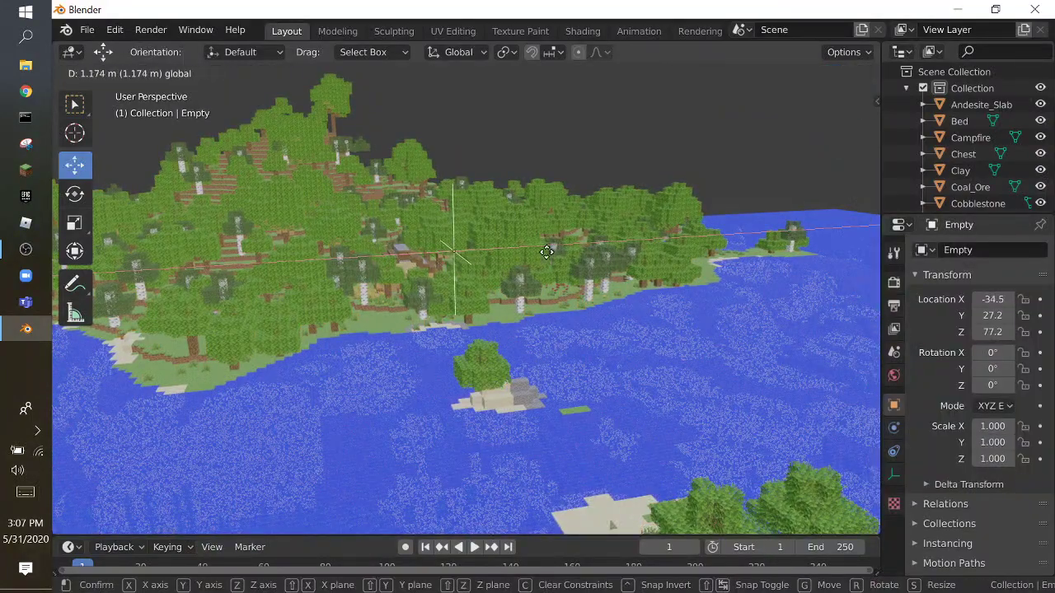
pyautogui.rightClick(666, 261)
# Try moving the empty freely while watching the seagrass on the seabed up close, and cancel the move
pyautogui.hotkey('shift', '`')
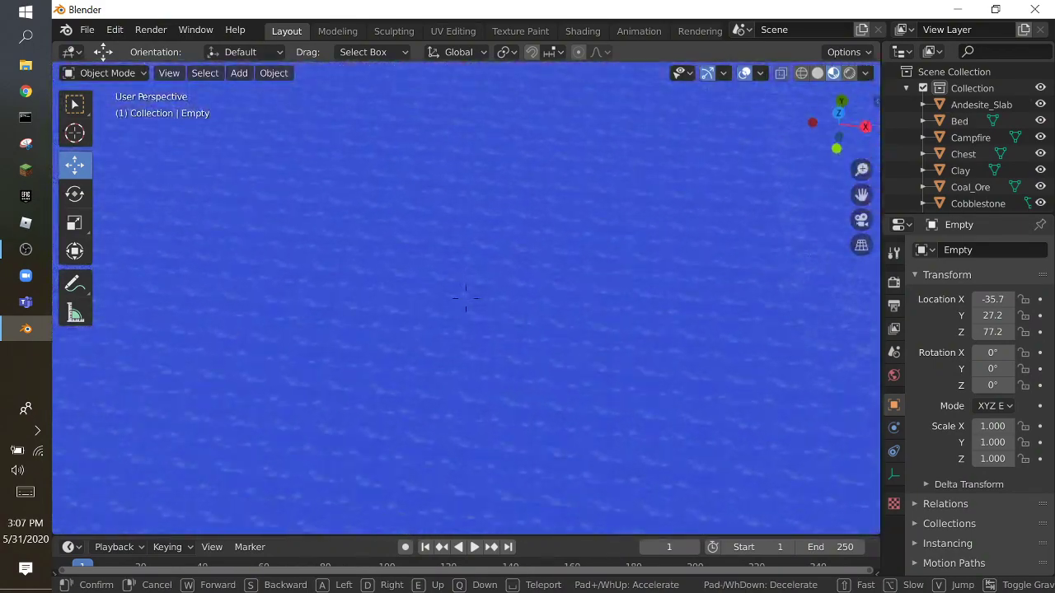
pyautogui.press('w')
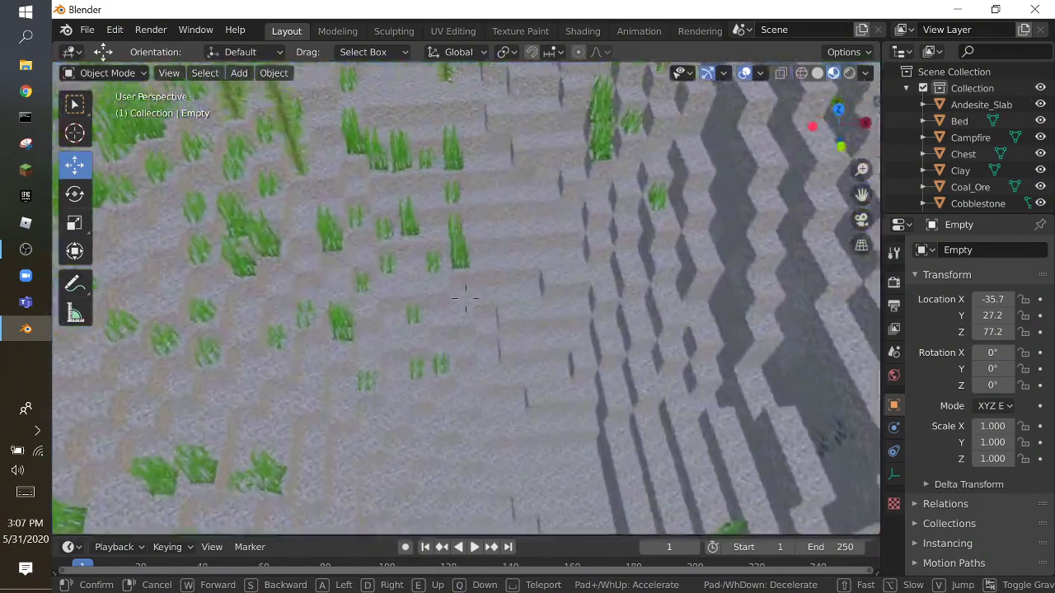
pyautogui.click(475, 282)
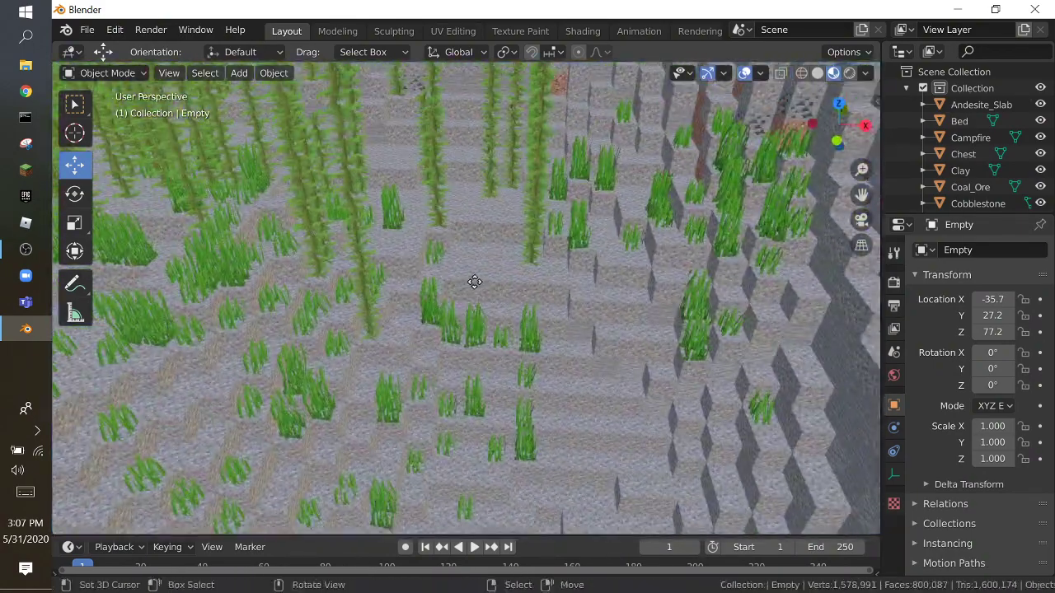
pyautogui.press('g')
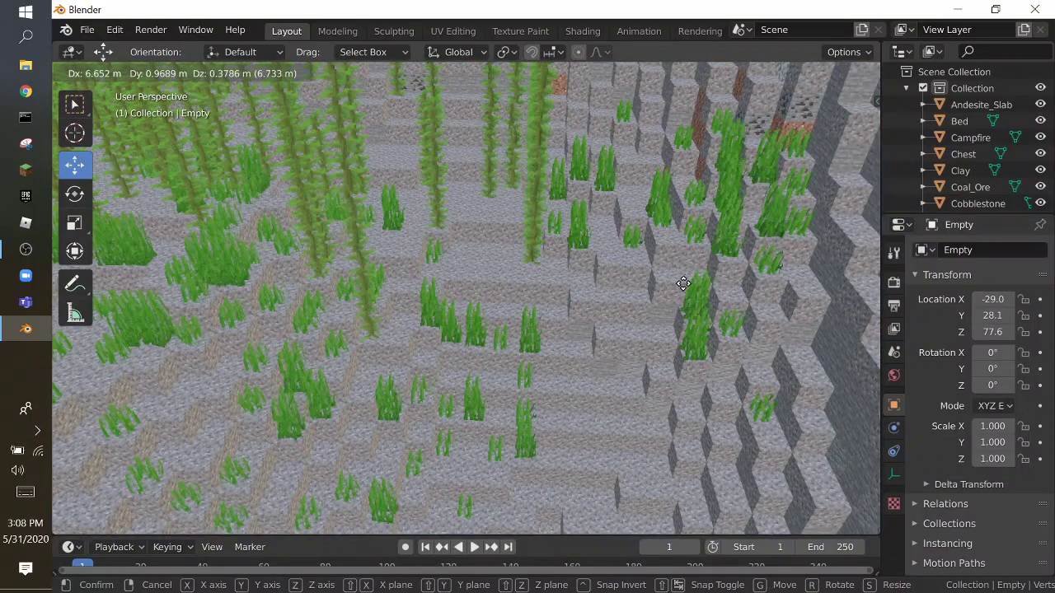
pyautogui.rightClick(718, 287)
# Try moving the empty while watching the leaves and red flowers in the forest, and cancel the move
pyautogui.hotkey('shift', '`')
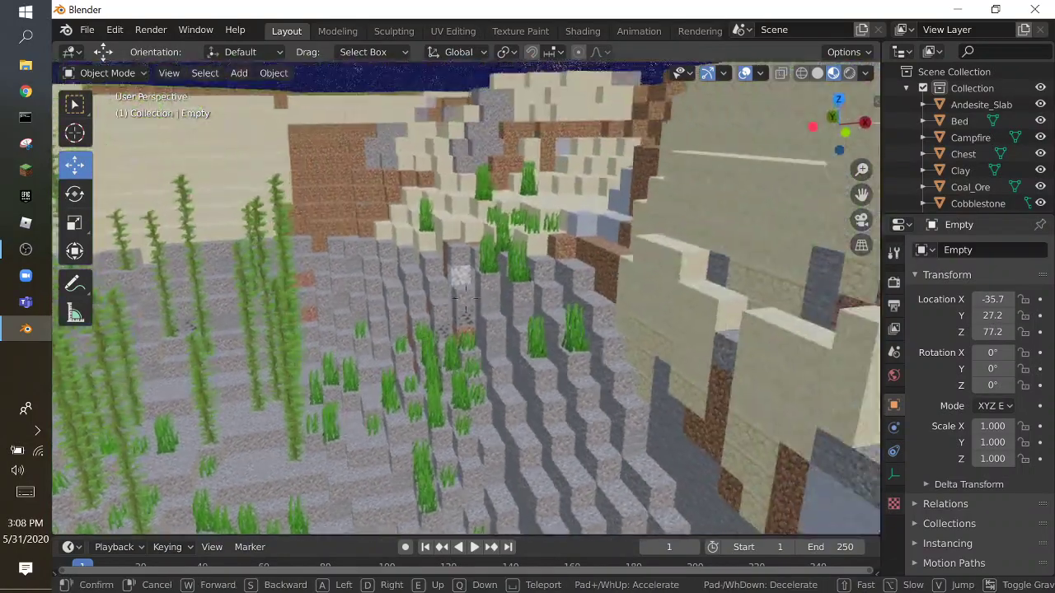
pyautogui.press('w')
pyautogui.press('w')
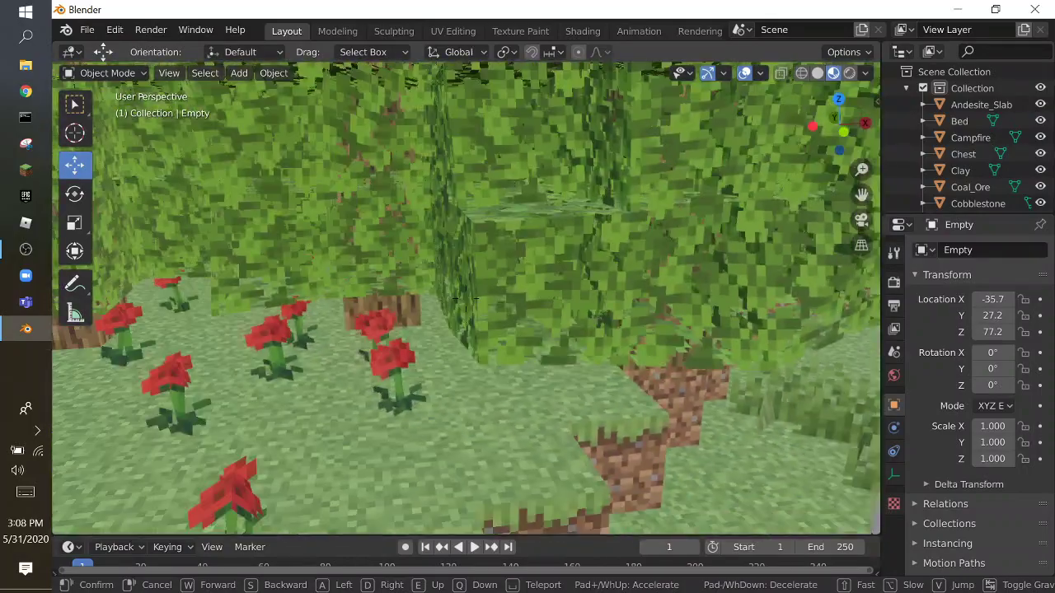
pyautogui.click(501, 298)
pyautogui.press('g')
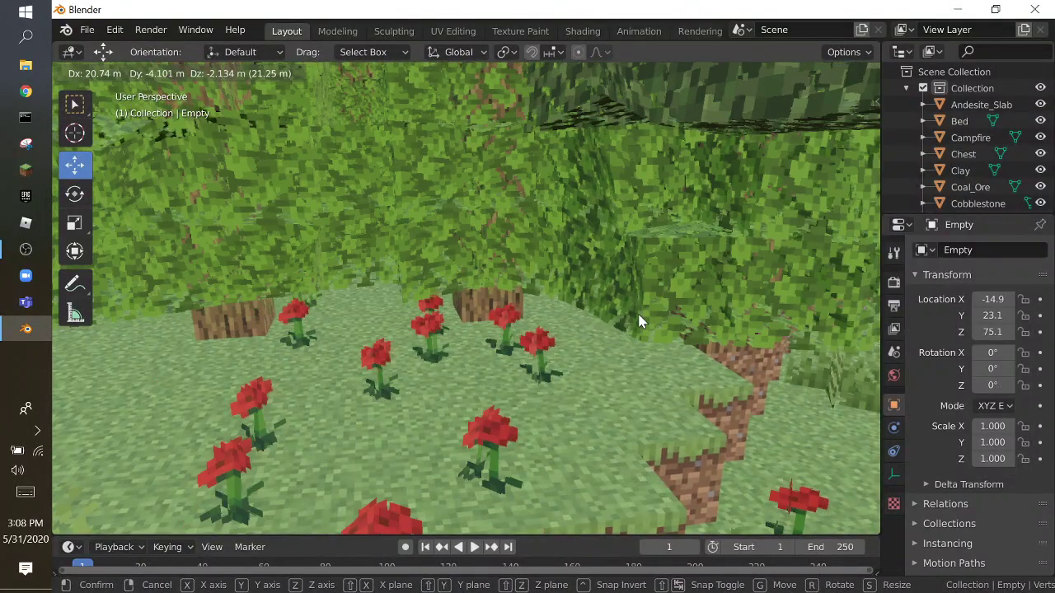
pyautogui.rightClick(637, 318)
# Try moving the empty while watching the tall grass and yellow flowers on the forest hillside, and cancel the move
pyautogui.hotkey('shift', '`')
pyautogui.press('w')
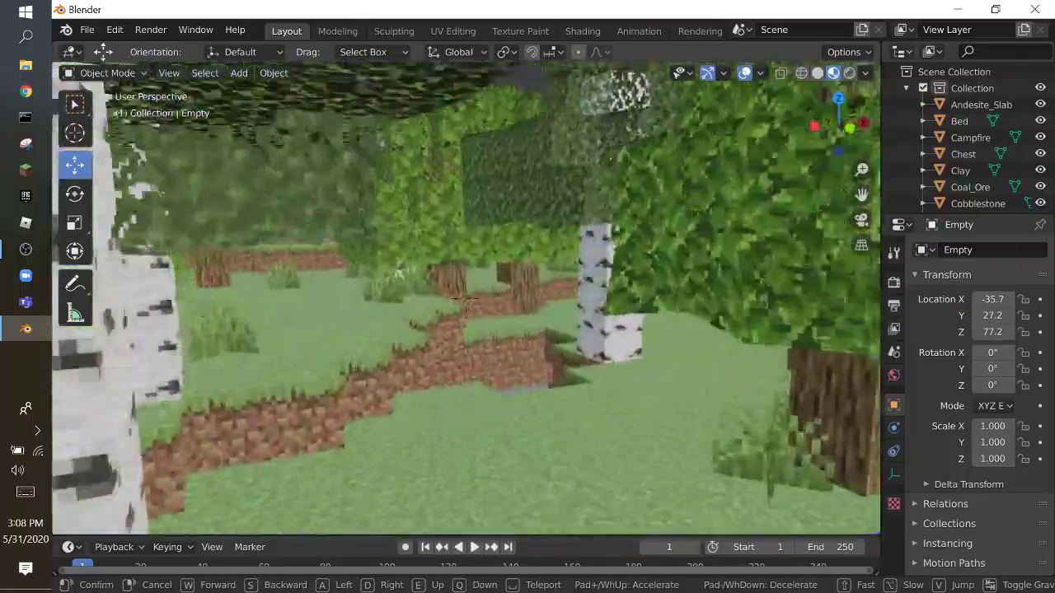
pyautogui.press('w')
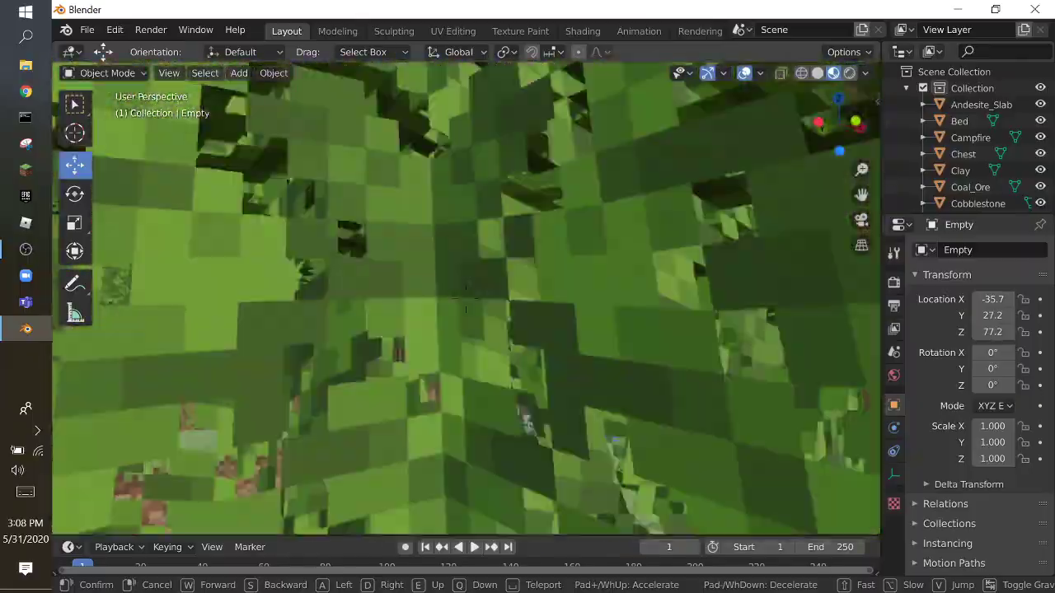
pyautogui.press('w')
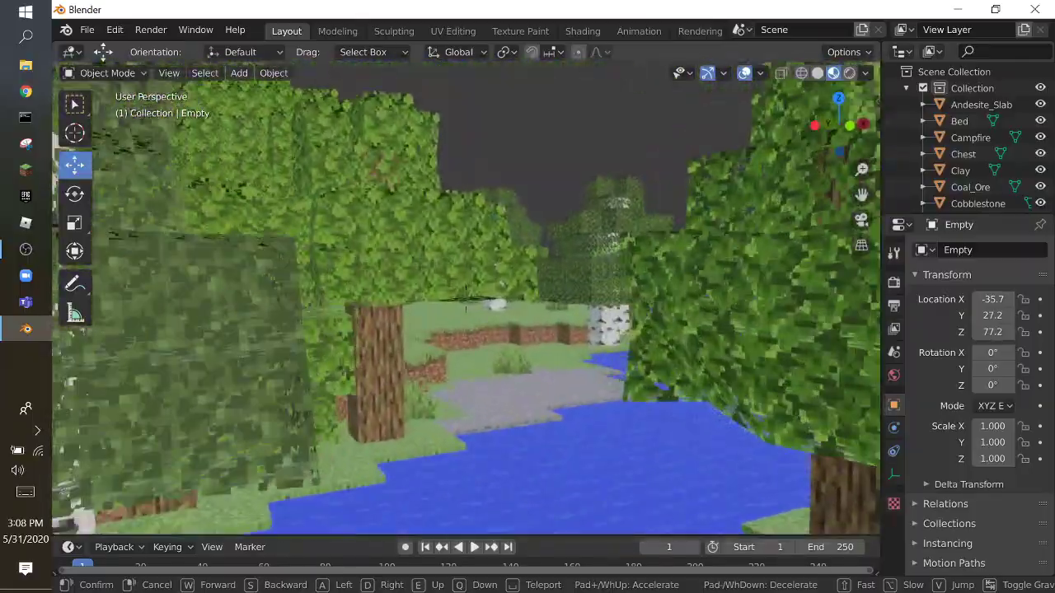
pyautogui.press('w')
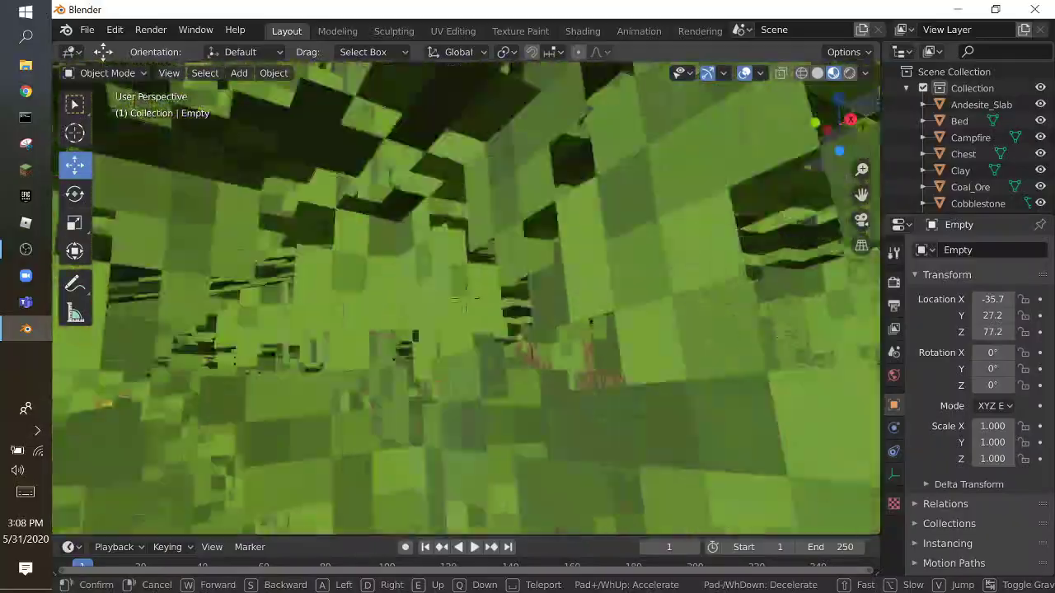
pyautogui.press('w')
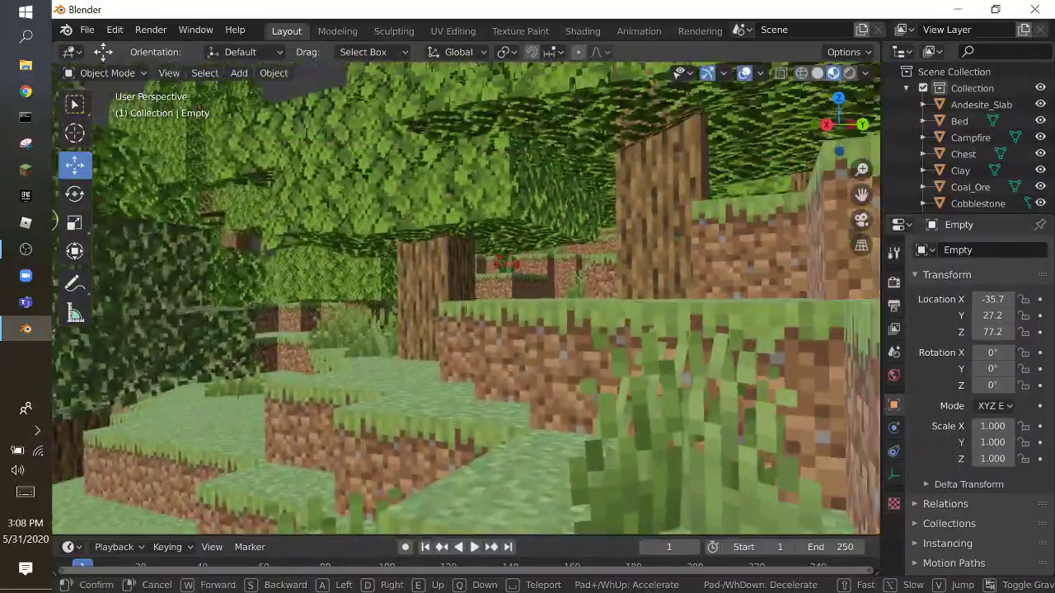
pyautogui.click(466, 305)
# Try moving the empty while viewing the pink flower bushes beside the dirt slope, and cancel the move
pyautogui.hotkey('shift', '`')
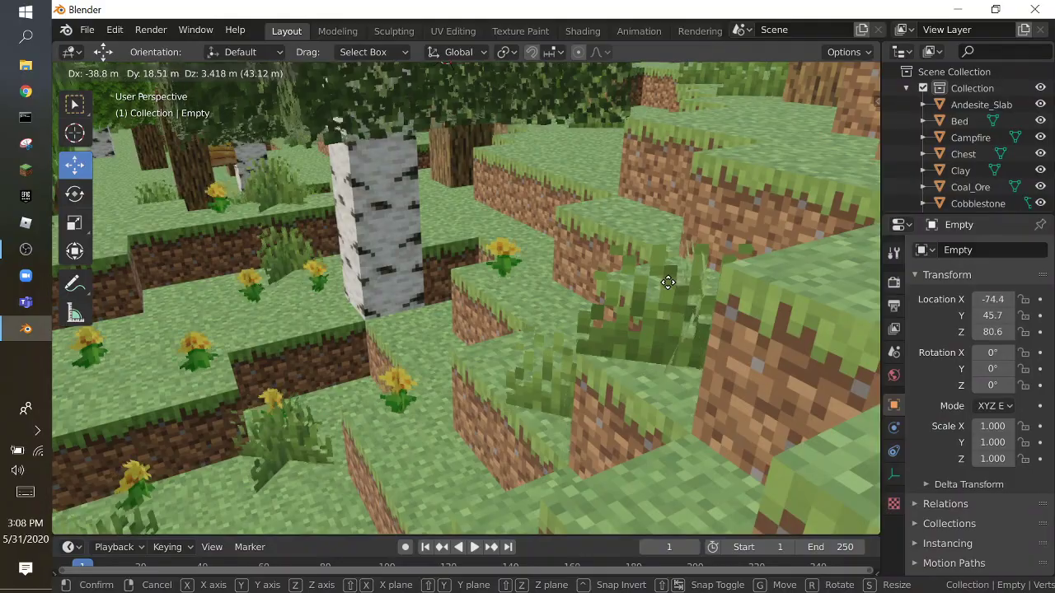
pyautogui.press('w')
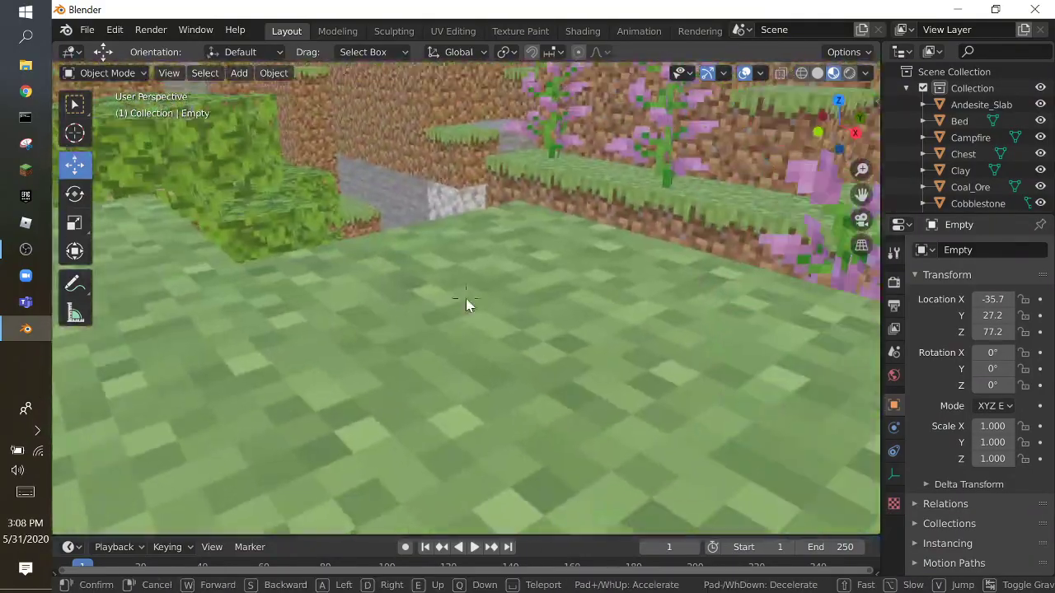
pyautogui.click(467, 302)
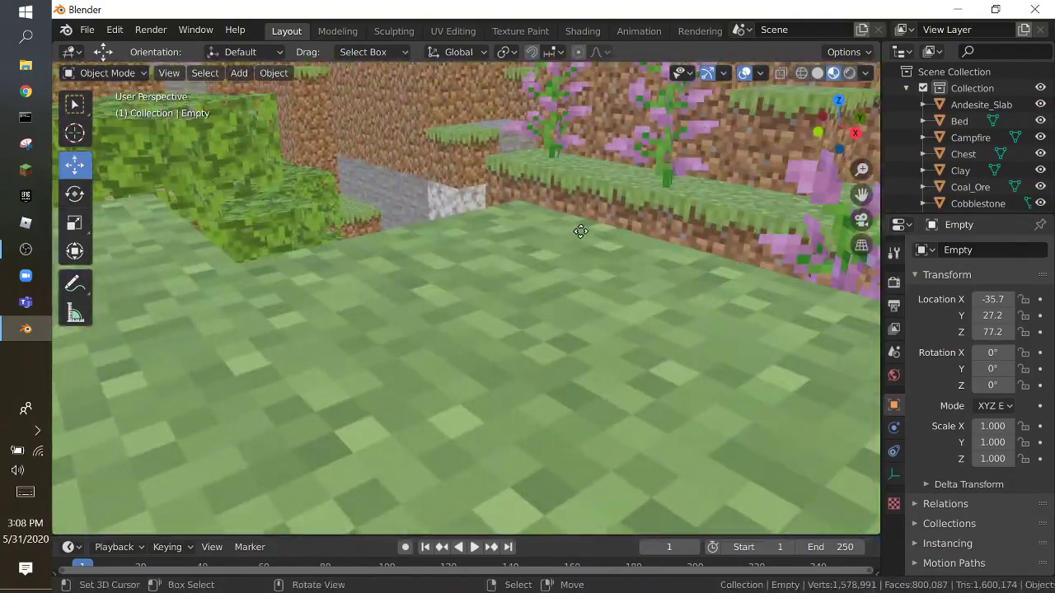
pyautogui.press('g')
pyautogui.press('Escape')
# Examine the displaced leaves, bushes and grass throughout the forest and along the terraced dirt hillside
pyautogui.hotkey('shift', '`')
pyautogui.press('w')
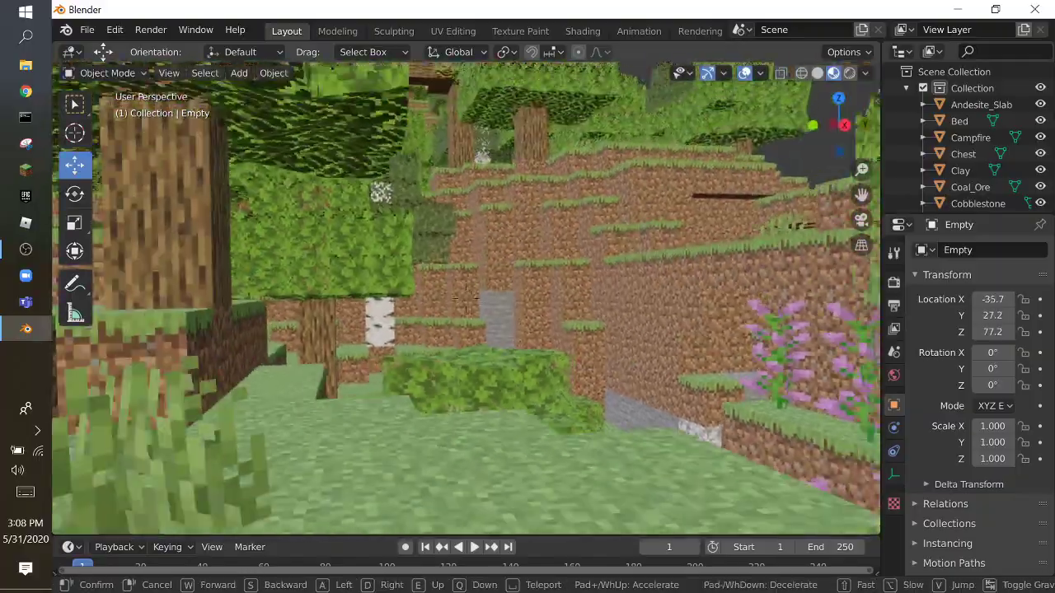
pyautogui.press('w')
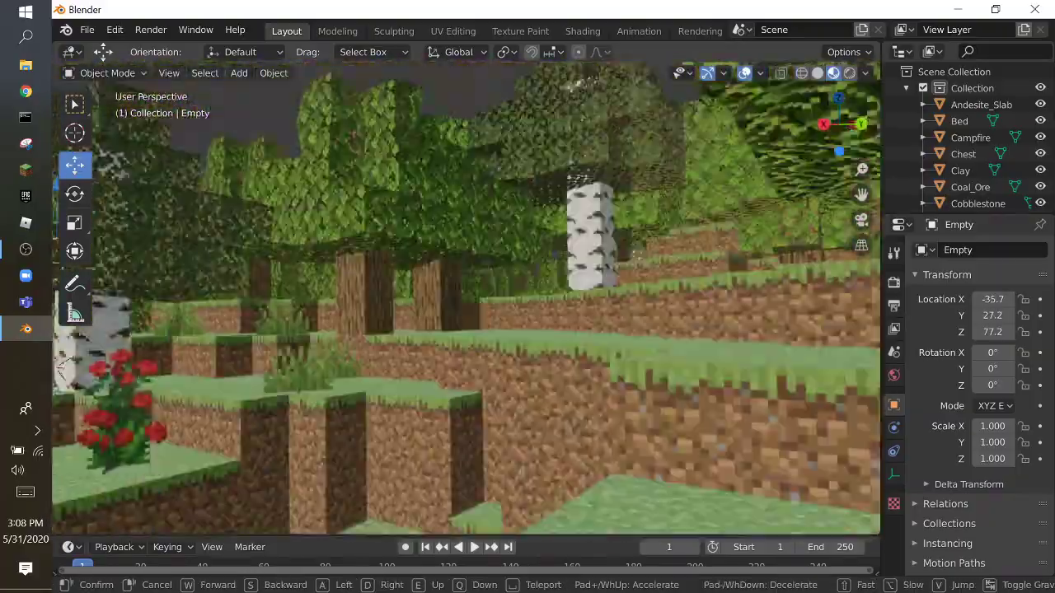
pyautogui.press('w')
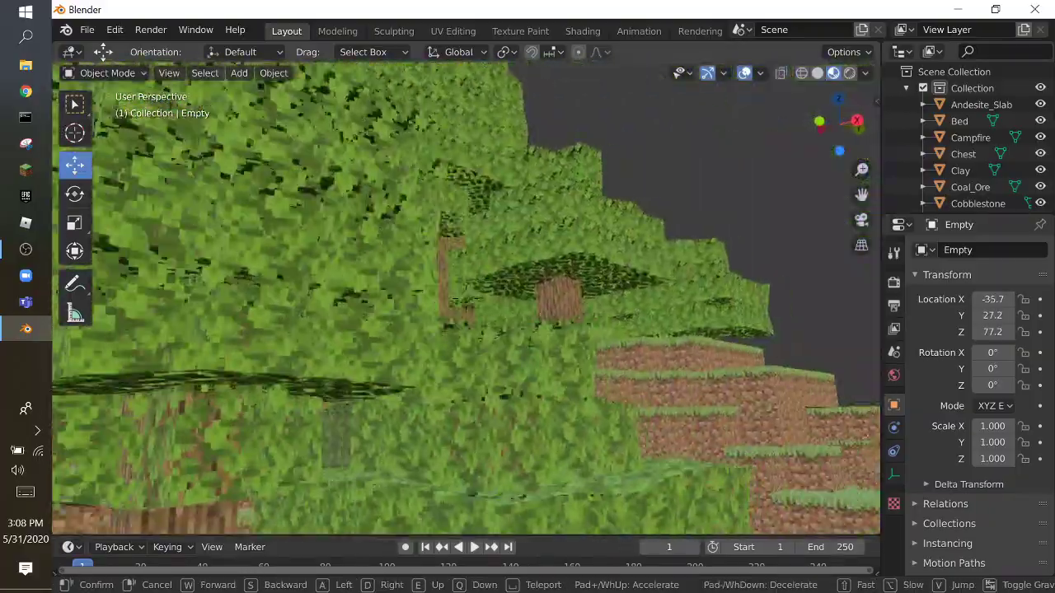
pyautogui.press('w')
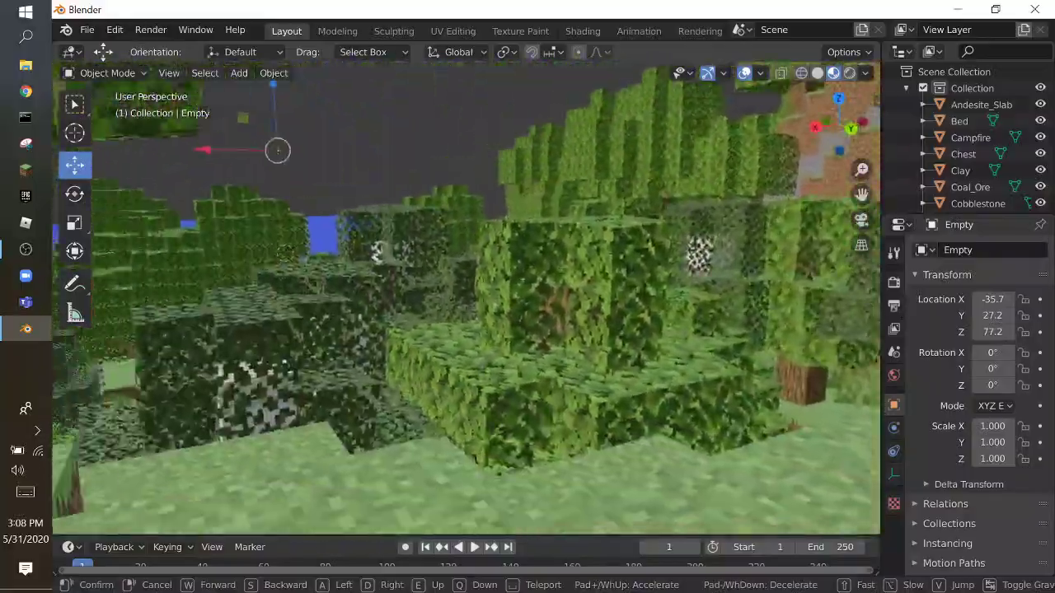
pyautogui.press('w')
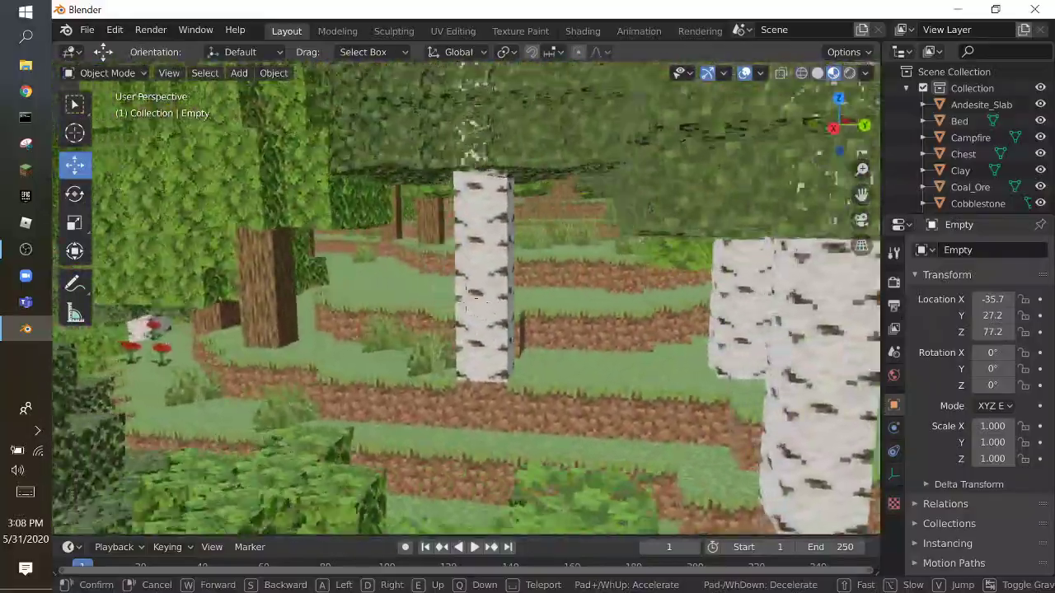
pyautogui.press('w')
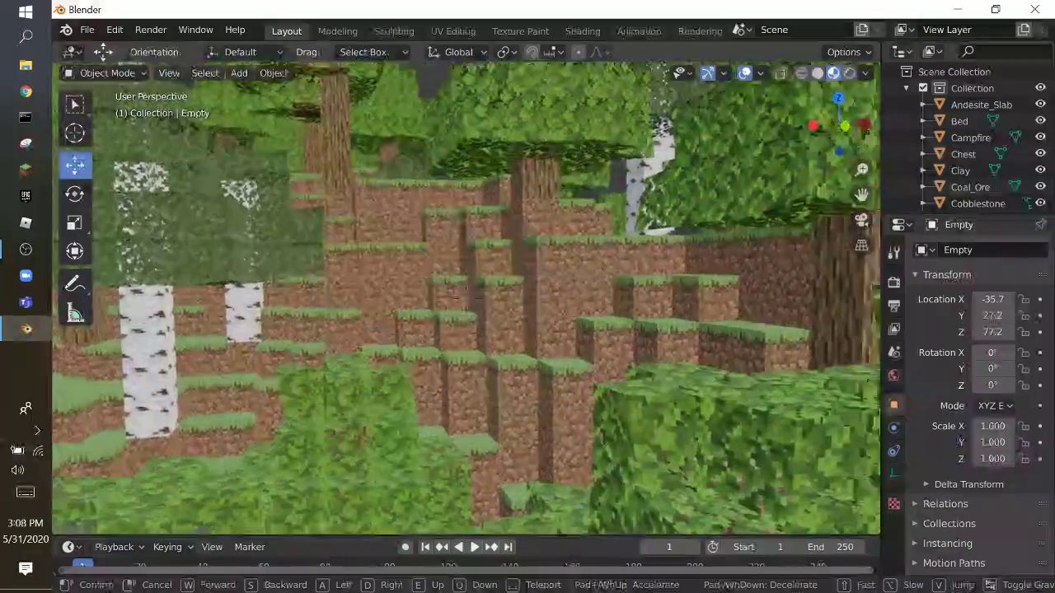
pyautogui.press('w')
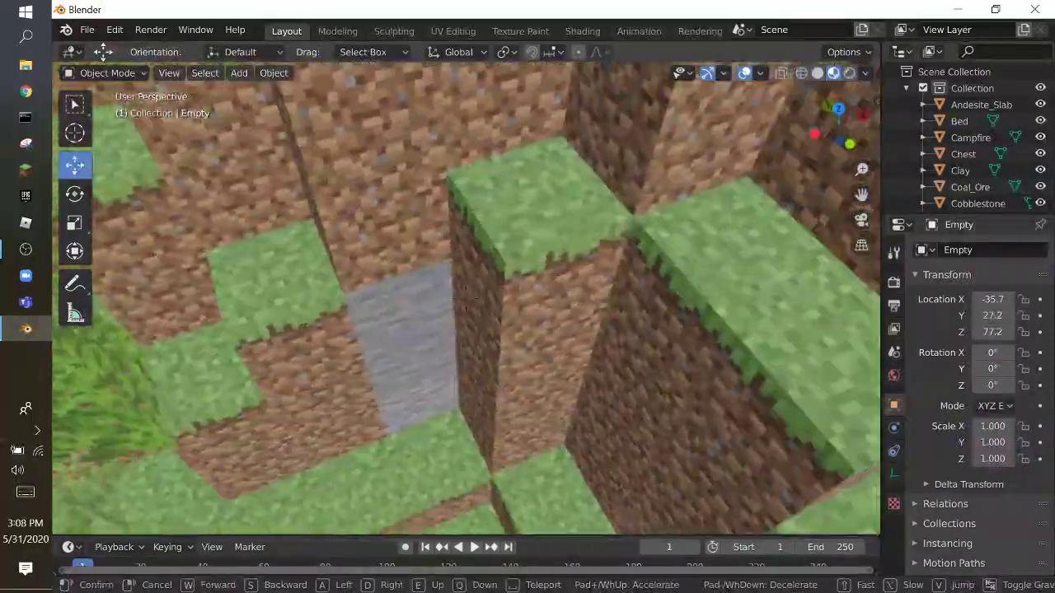
pyautogui.press('w')
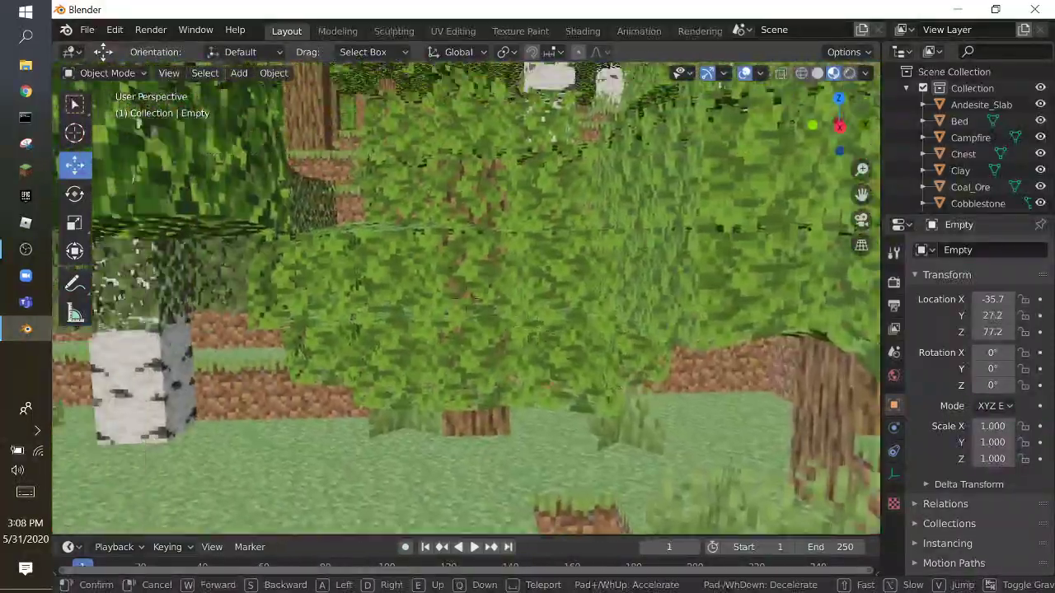
pyautogui.press('w')
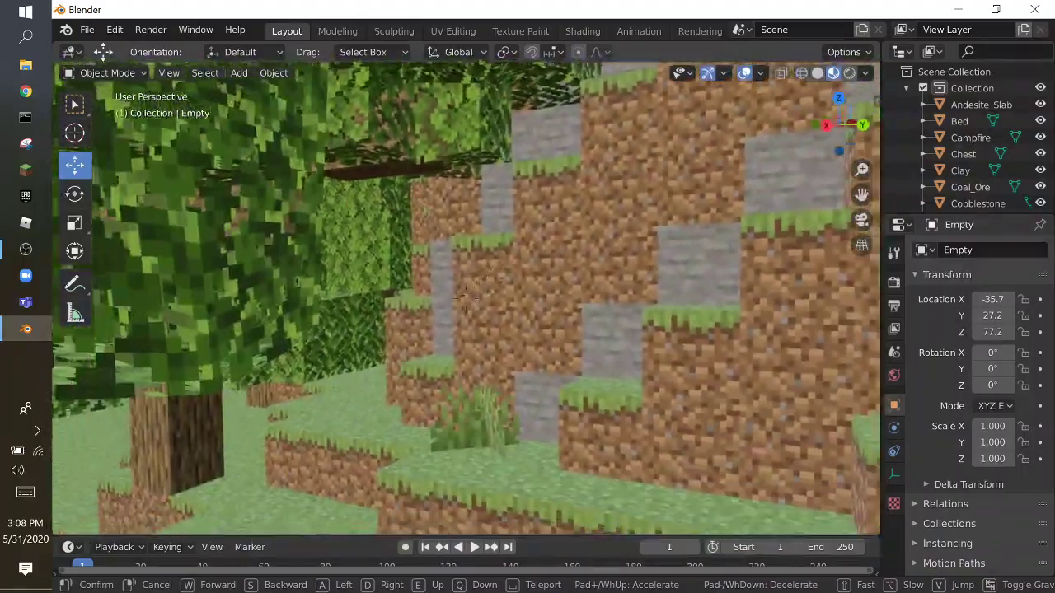
pyautogui.click(464, 294)
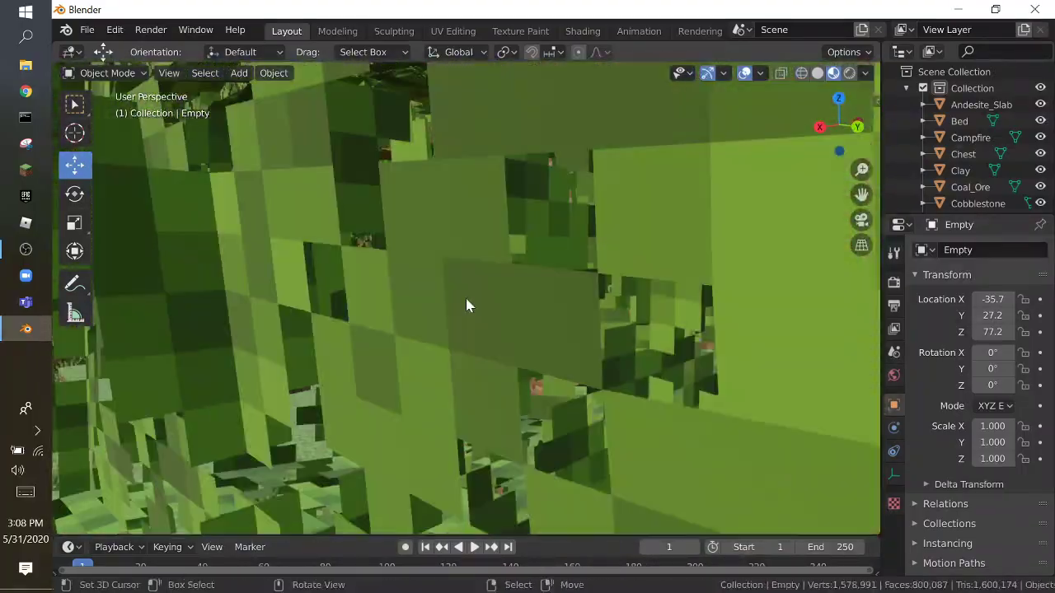
# Rename the empty as AWind so that it sorts near the start of the object list
pyautogui.scroll(-5, 999, 169)
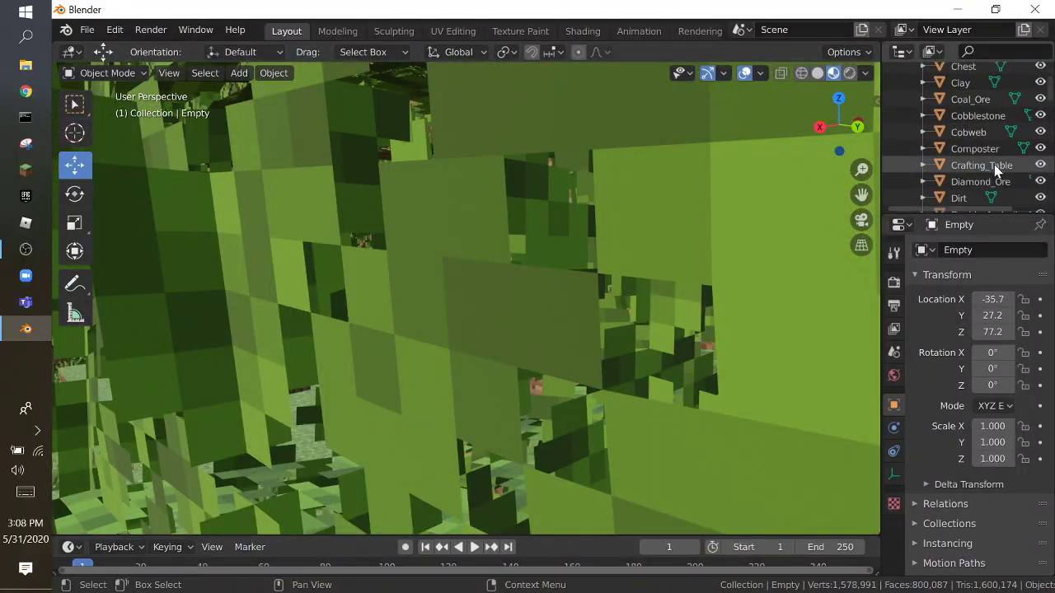
pyautogui.scroll(-9, 997, 173)
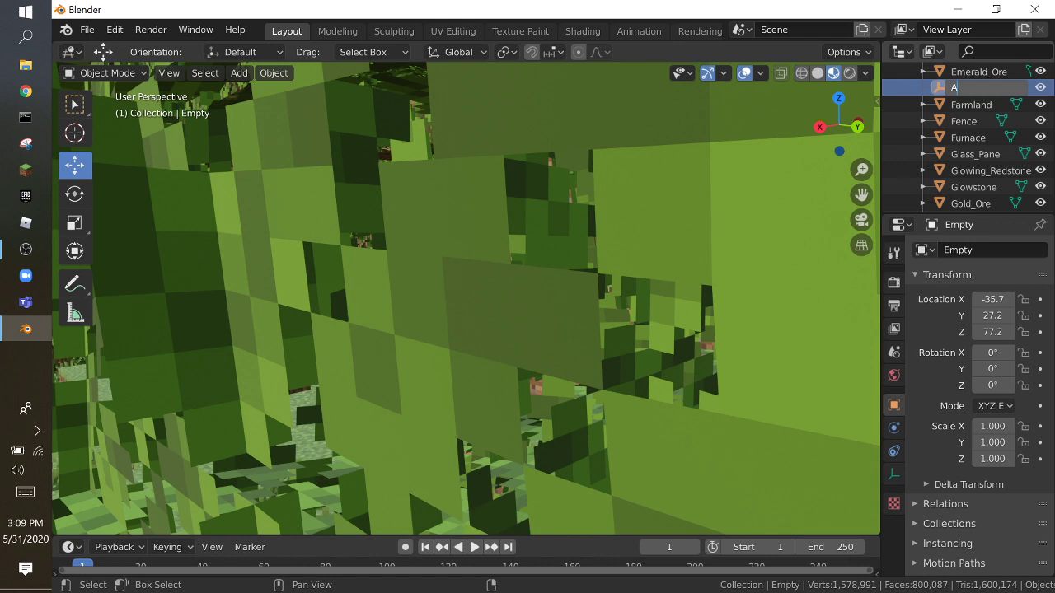
pyautogui.press('Return')
pyautogui.scroll(10, 1005, 120)
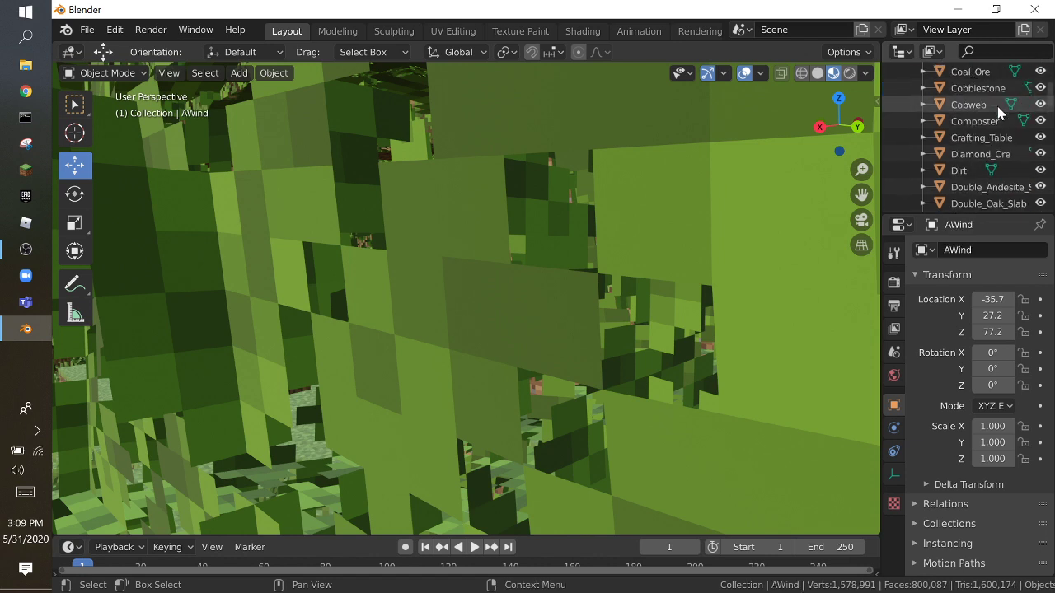
pyautogui.scroll(1, 989, 140)
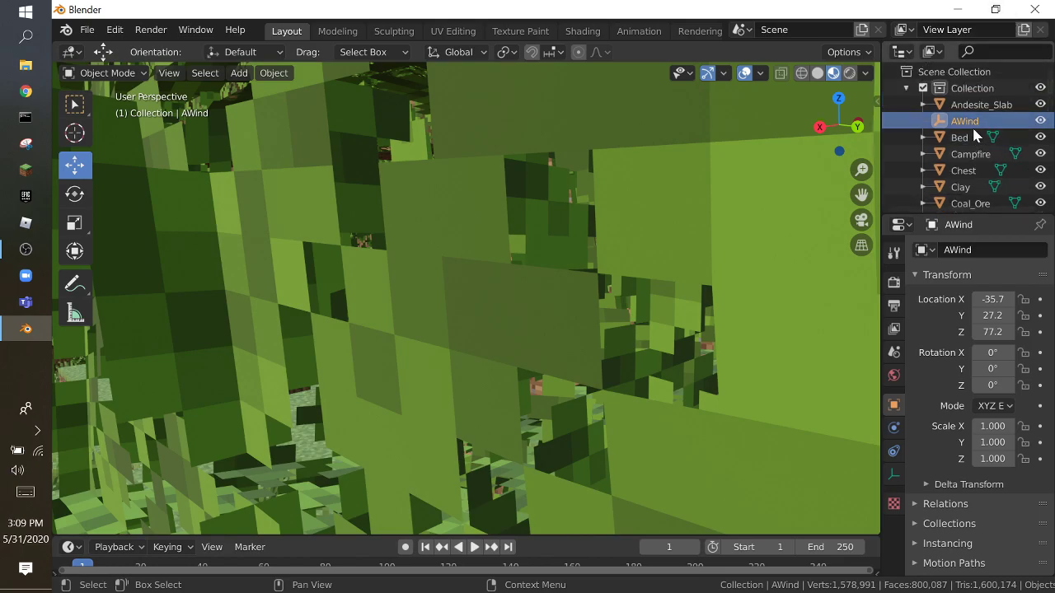
# Rename the empty as AAWind so that it sorts first in the collection
pyautogui.hotkey('shift', '`')
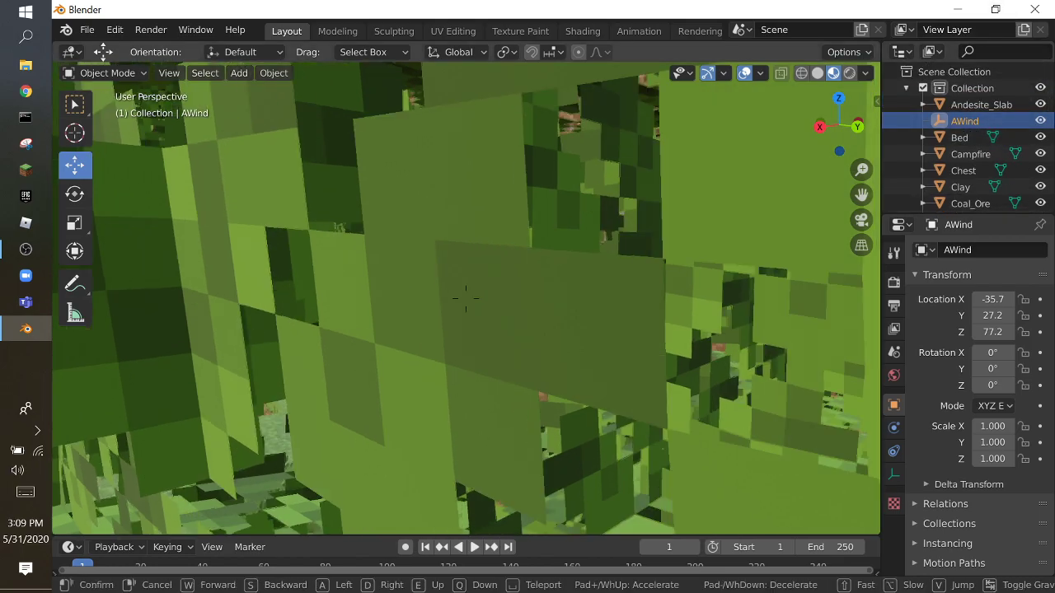
pyautogui.press('s')
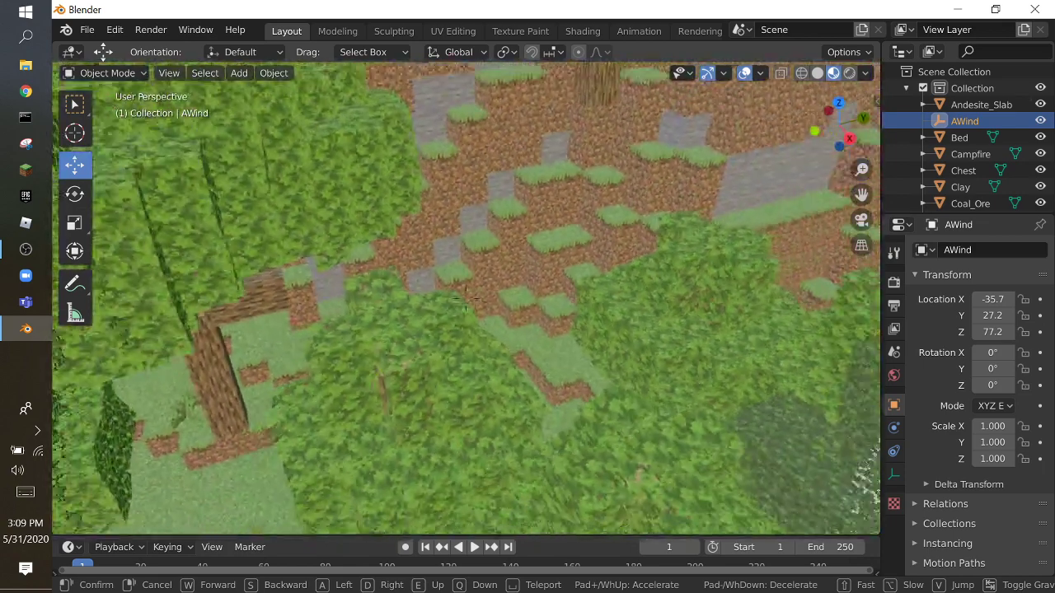
pyautogui.click(467, 298)
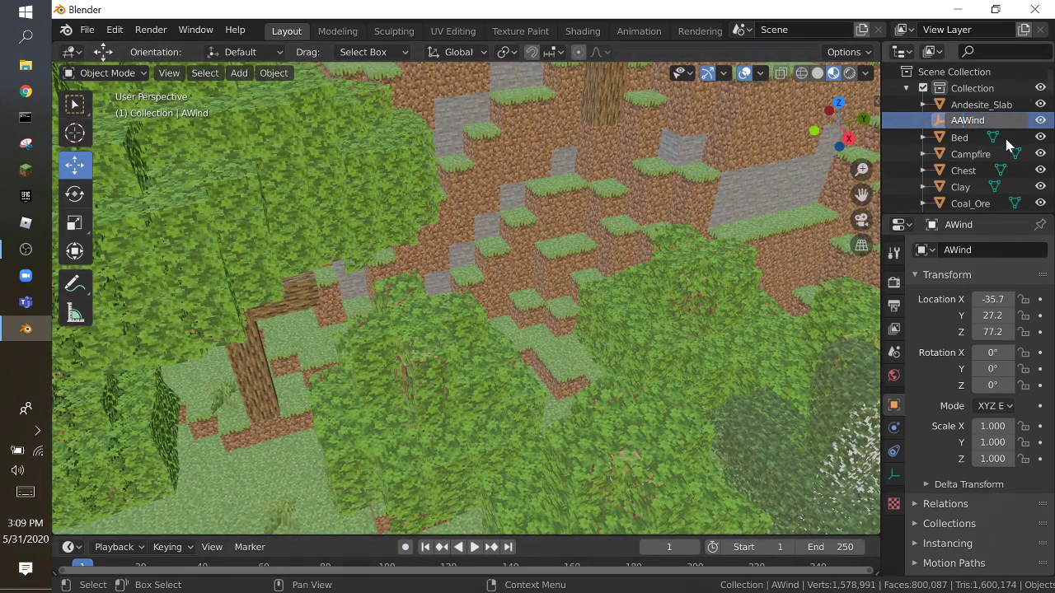
pyautogui.press('Return')
# Look through the collection's object list and select the AAWind empty from it
pyautogui.hotkey('shift', '`')
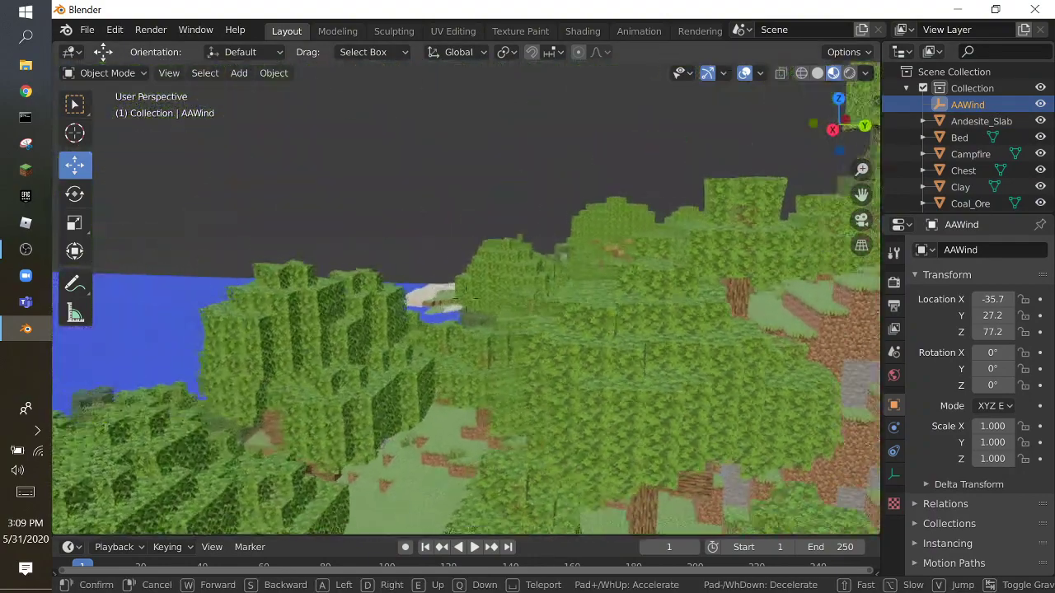
pyautogui.click(466, 301)
pyautogui.scroll(-6, 1040, 186)
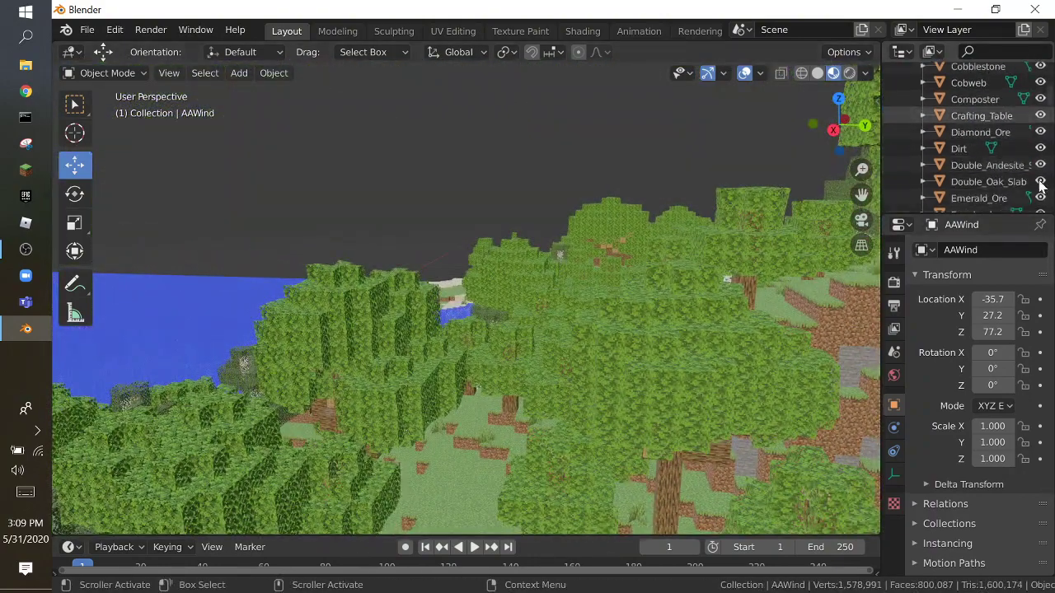
pyautogui.scroll(-7, 1013, 182)
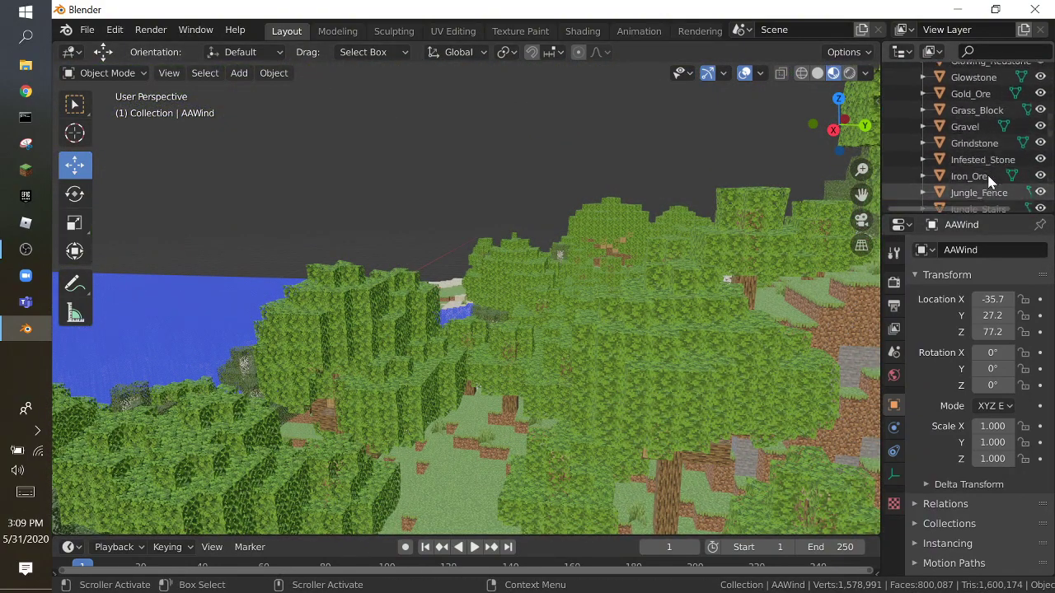
pyautogui.scroll(13, 990, 178)
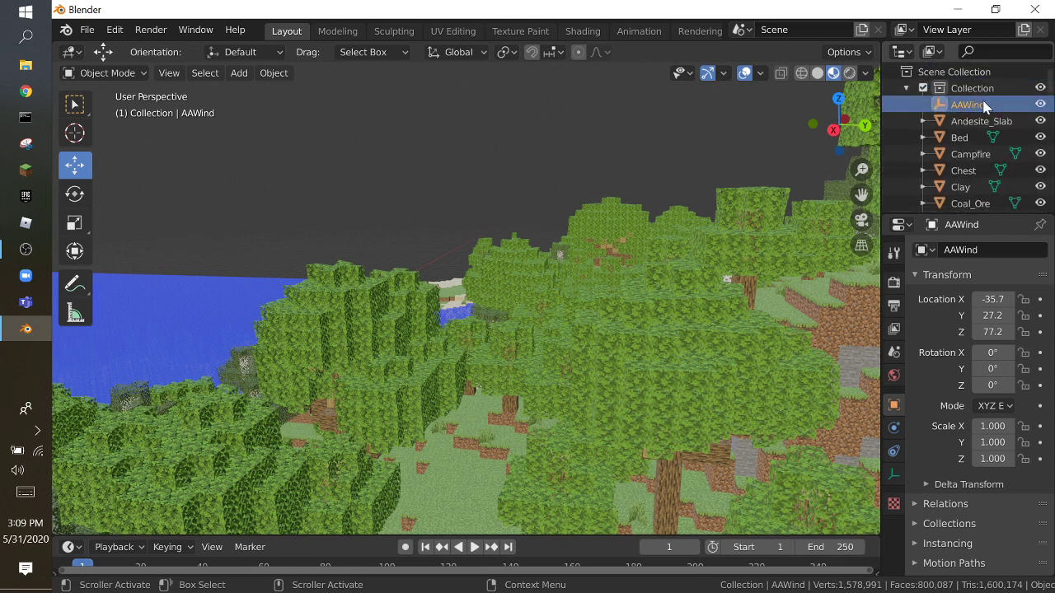
pyautogui.hotkey('shift', '`')
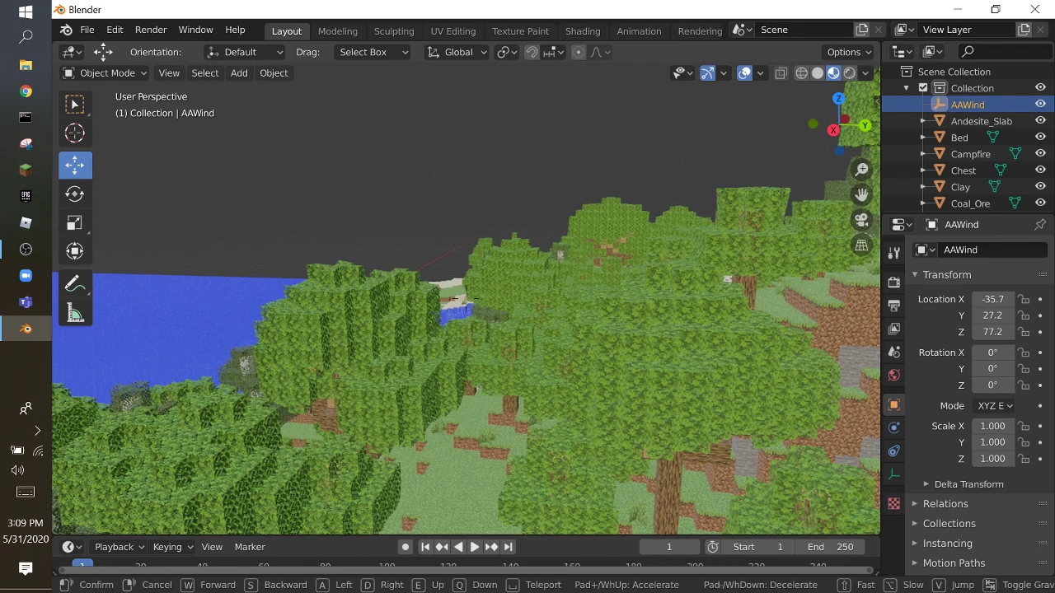
pyautogui.click(503, 192)
pyautogui.click(503, 193)
pyautogui.hotkey('shift', '`')
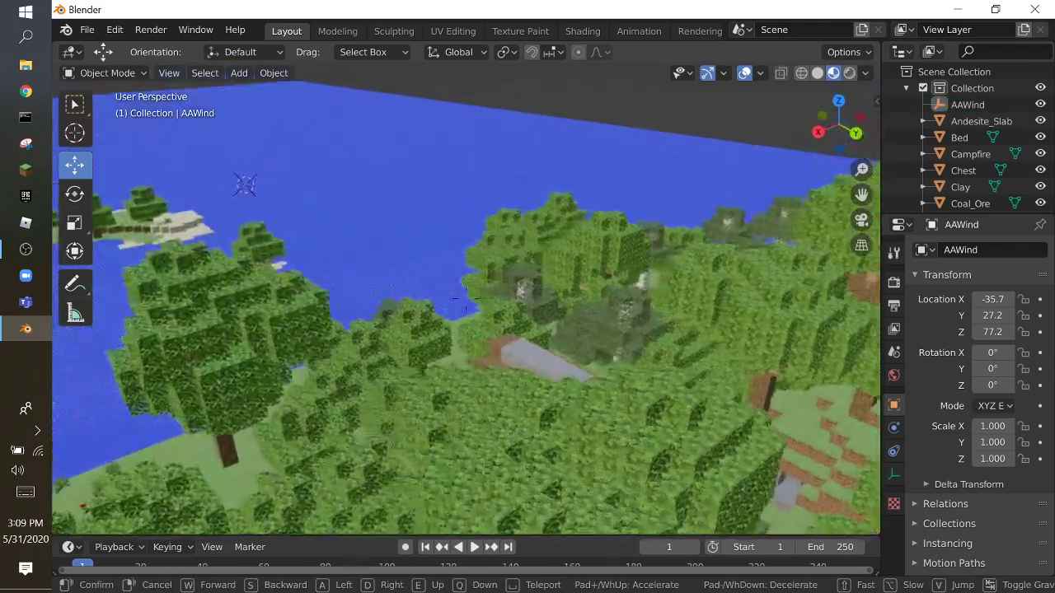
pyautogui.press('Return')
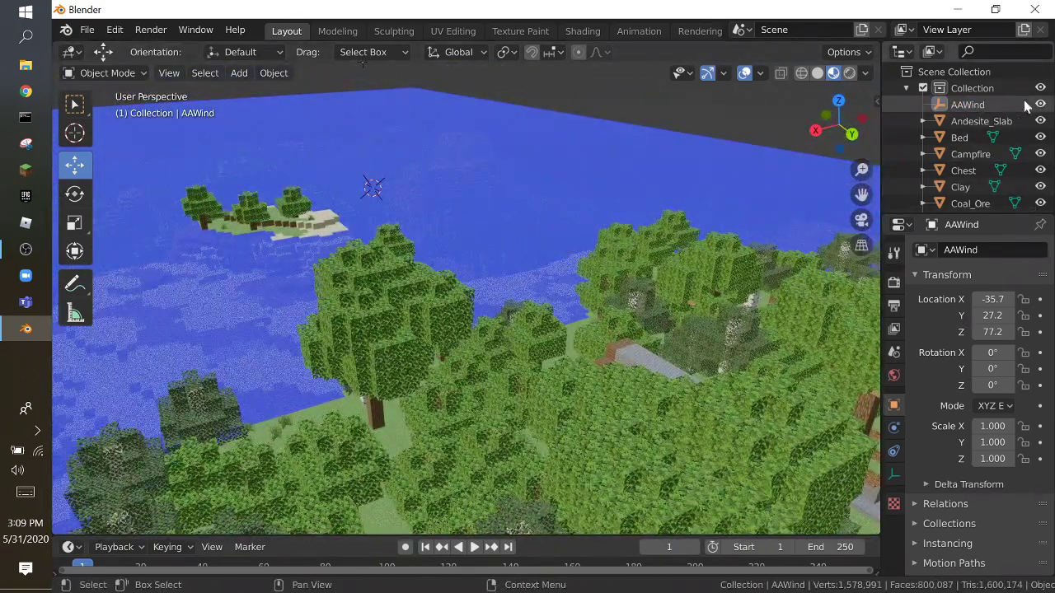
pyautogui.click(1026, 105)
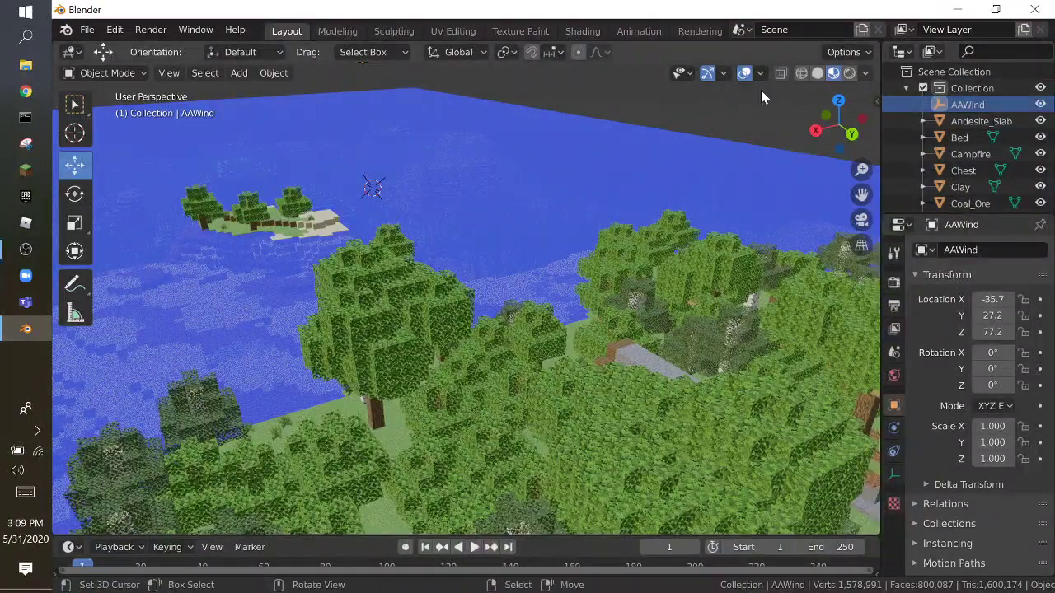
# Bring the AAWind empty and the forested coastline into view and enlarge the timeline area
pyautogui.hotkey('shift', '`')
pyautogui.press('w')
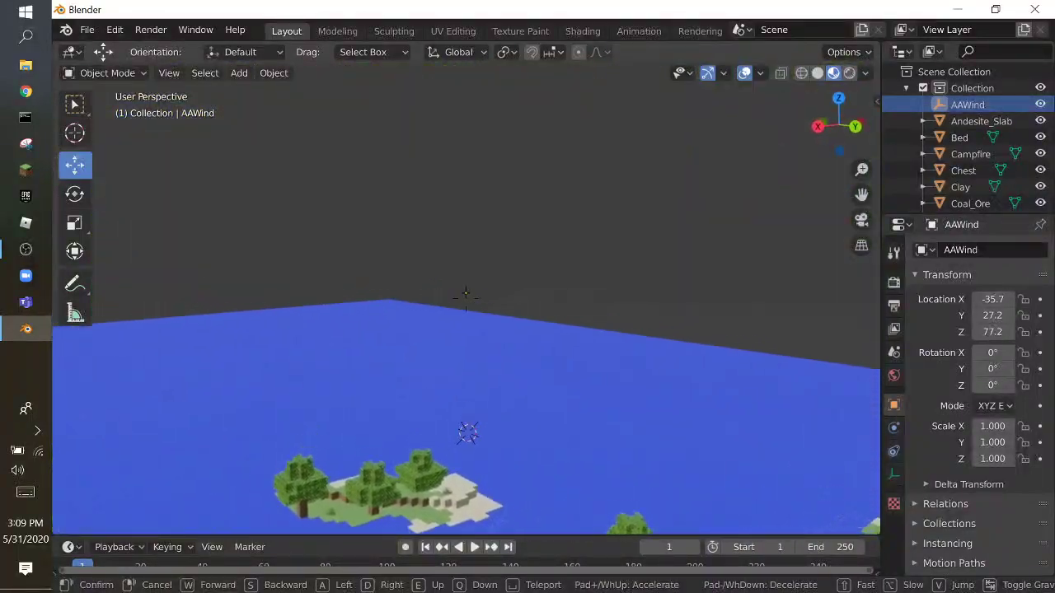
pyautogui.press('space')
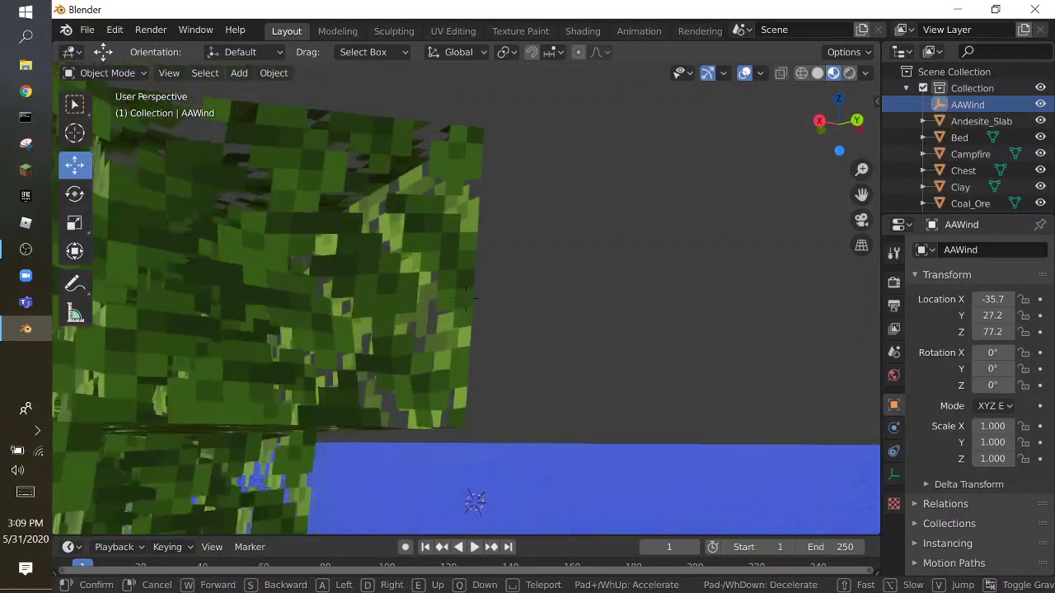
pyautogui.press('w')
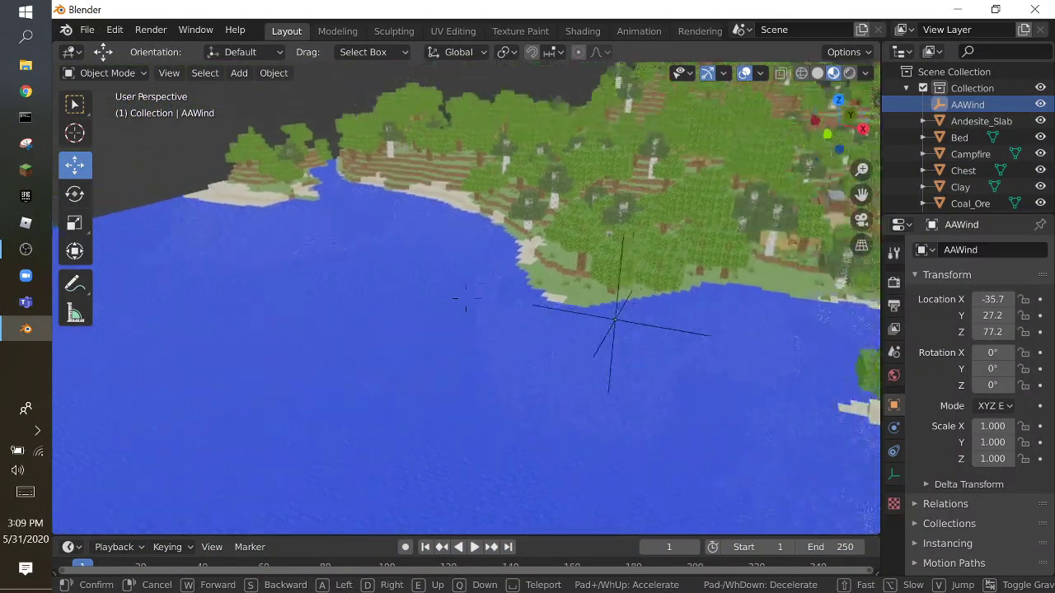
pyautogui.press('s')
pyautogui.click(467, 299)
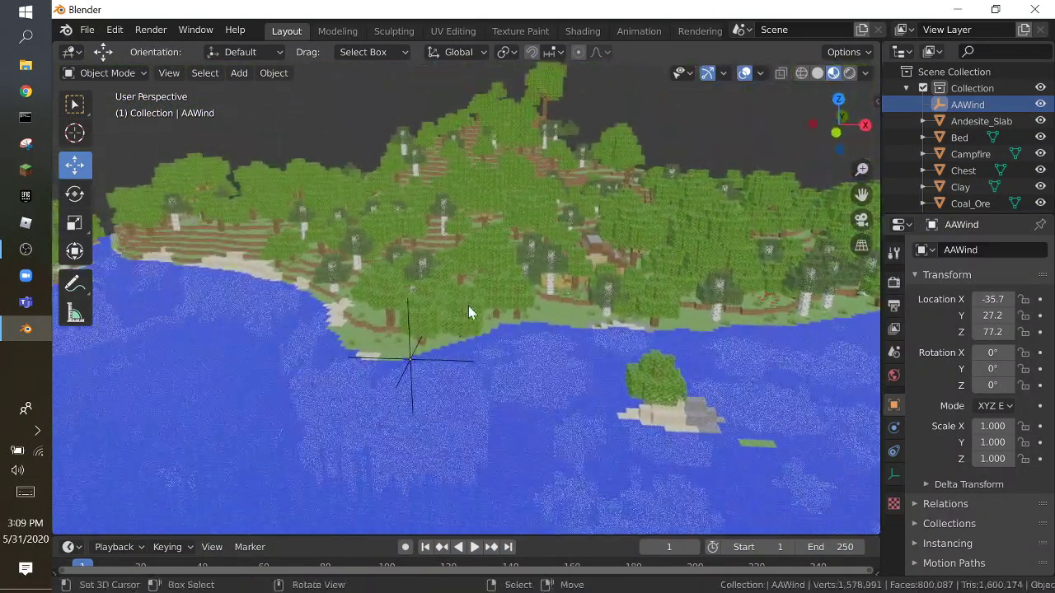
pyautogui.moveTo(356, 534); pyautogui.dragTo(343, 490)
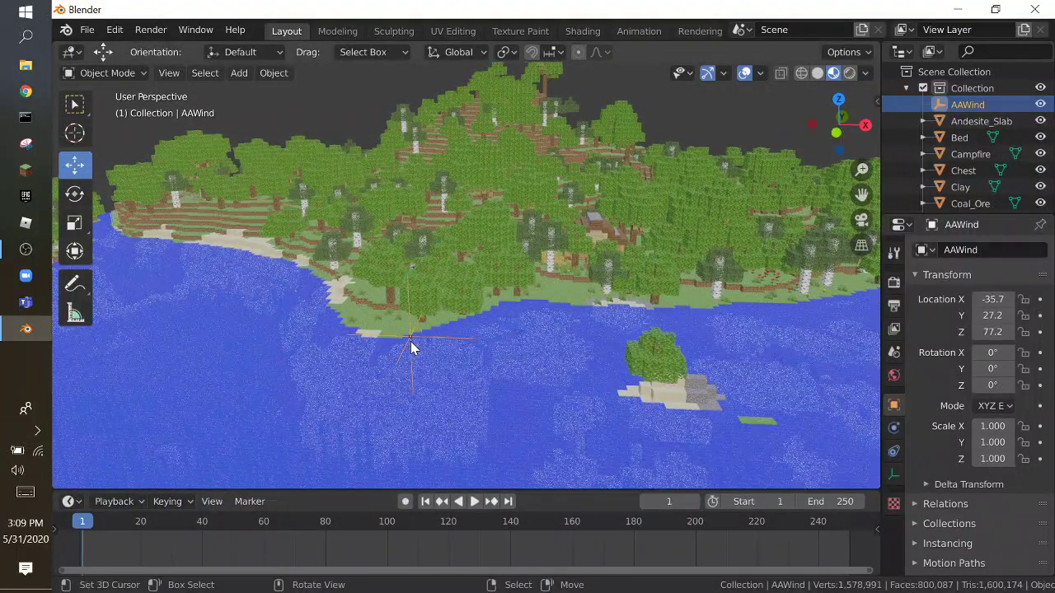
pyautogui.press('i')
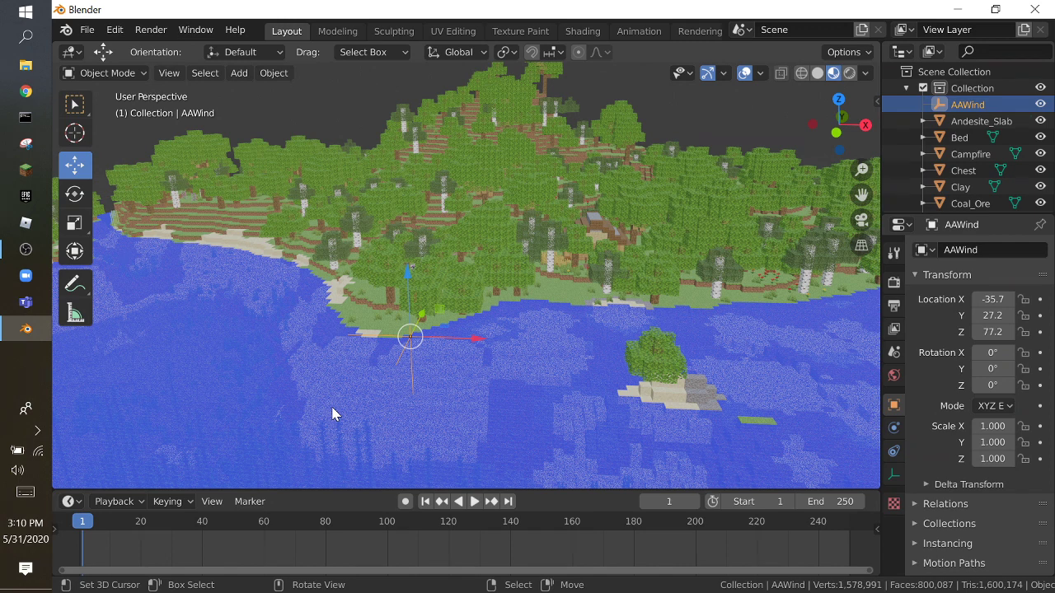
pyautogui.press('i')
pyautogui.press('i')
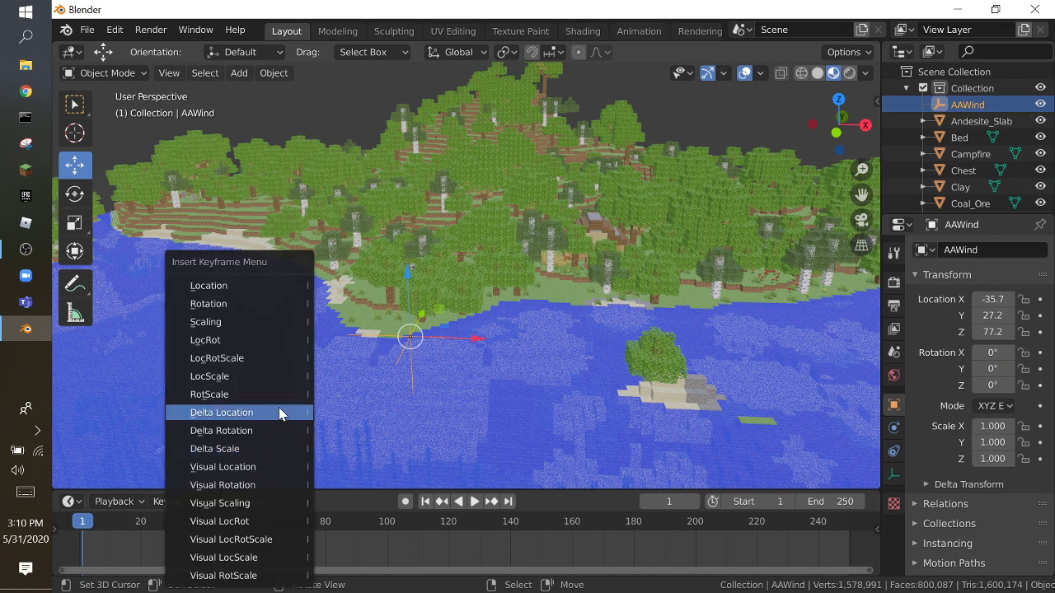
pyautogui.click(219, 376)
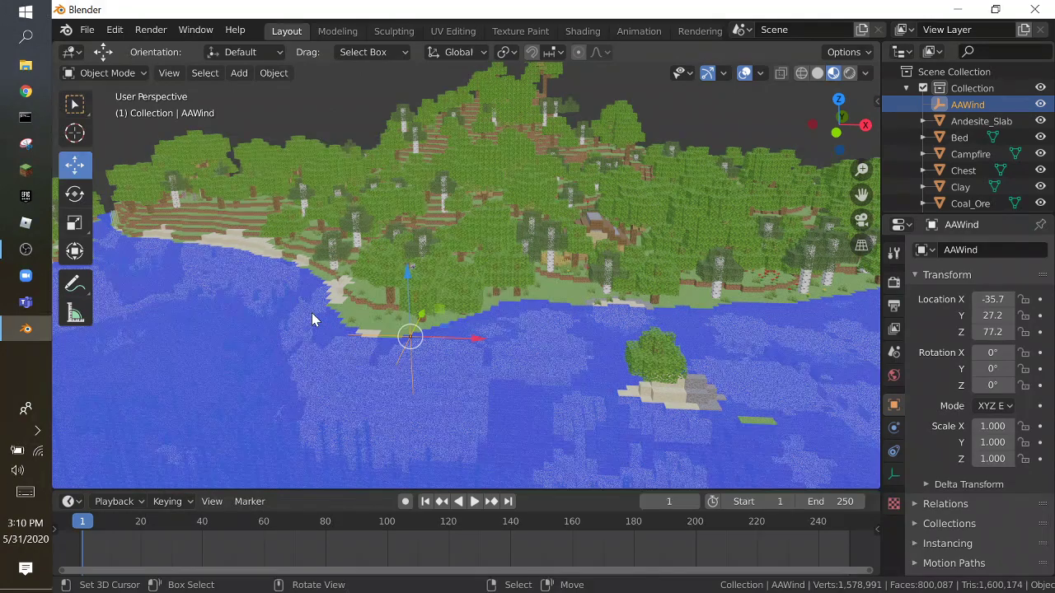
pyautogui.press('i')
pyautogui.press('i')
pyautogui.press('i')
# Set the active keying set to LocRotScale and insert a keyframe for the AAWind empty at frame 1
pyautogui.click(168, 502)
pyautogui.click(157, 360)
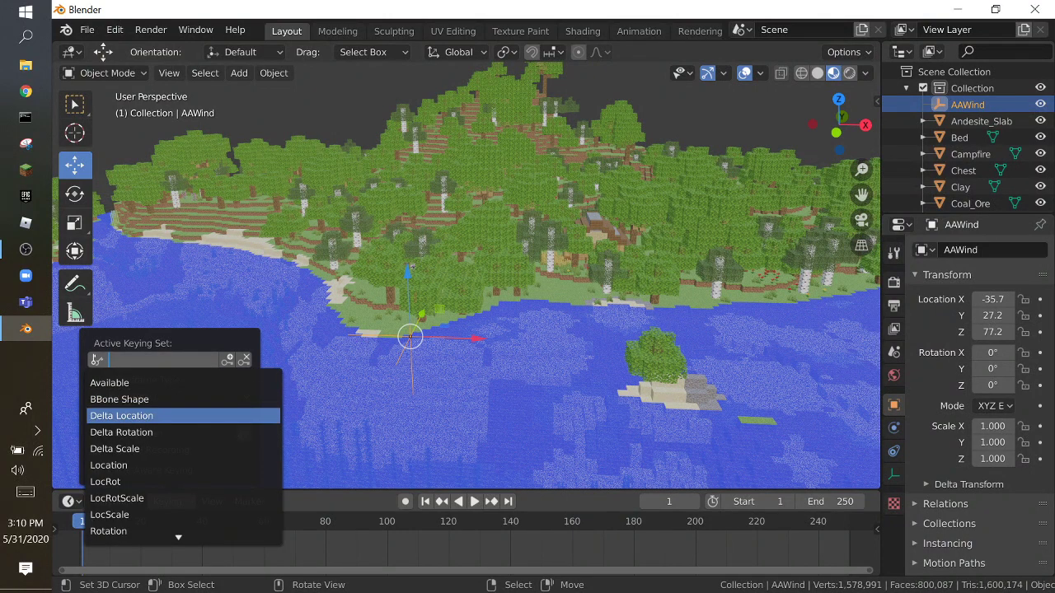
pyautogui.click(128, 499)
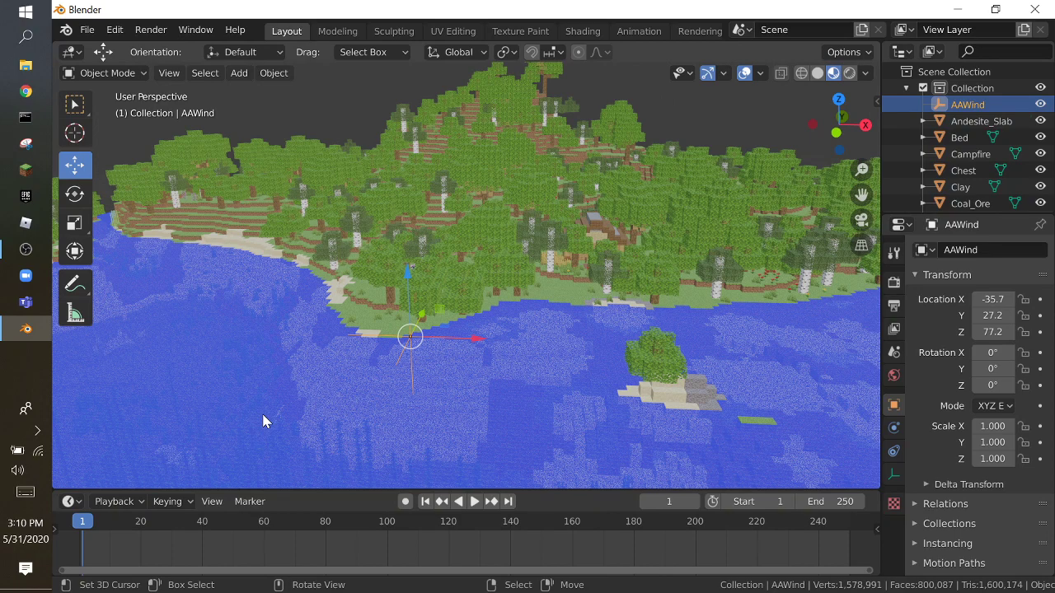
pyautogui.press('i')
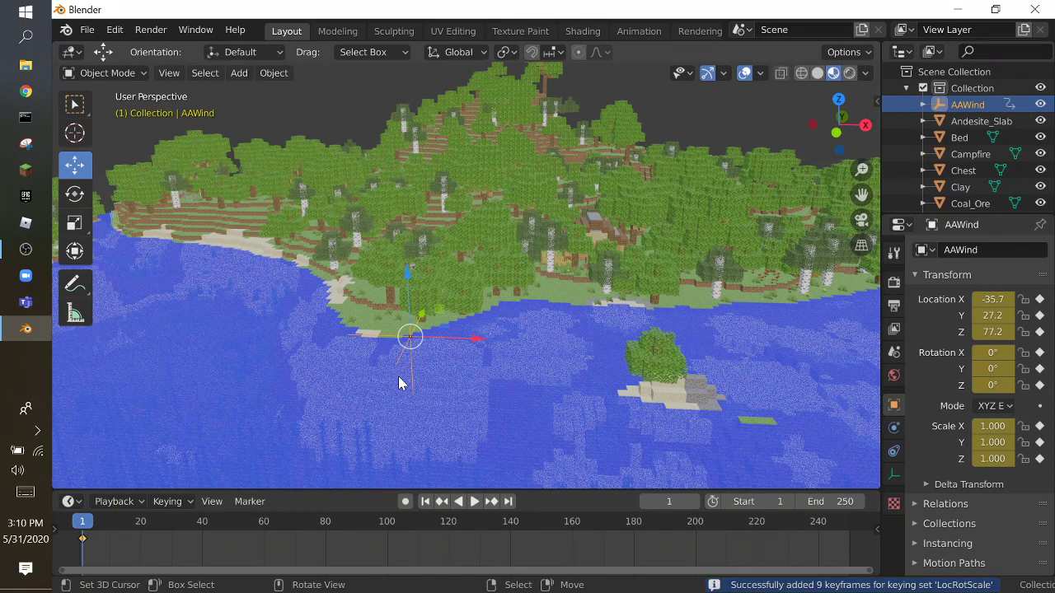
# Try to move the AAWind empty along the X axis to about -15.3 while on frame 1
pyautogui.hotkey('shift', '`')
pyautogui.press('s')
pyautogui.click(306, 316)
pyautogui.press('g')
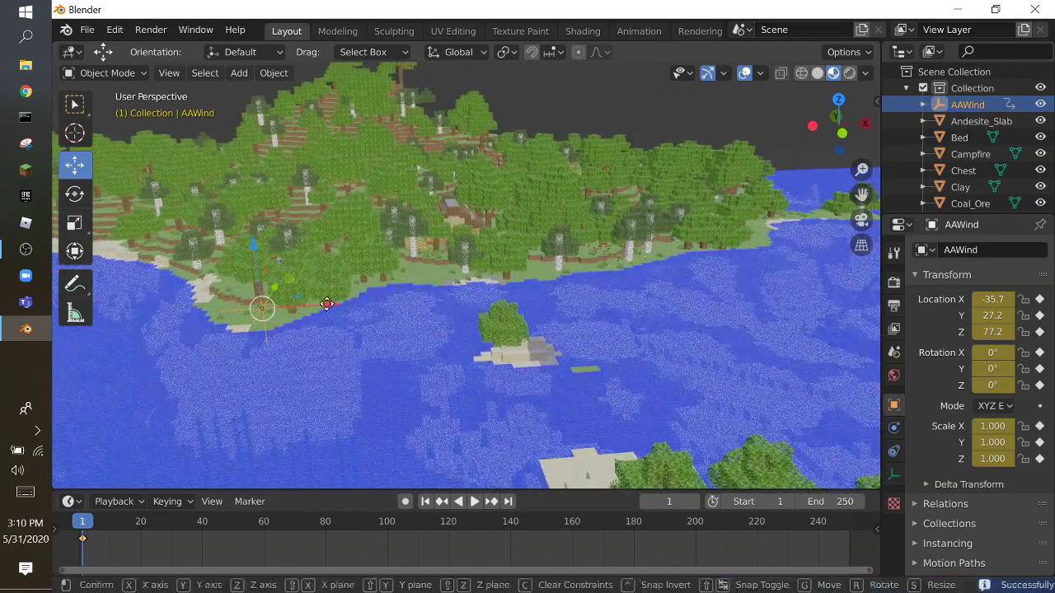
pyautogui.press('x')
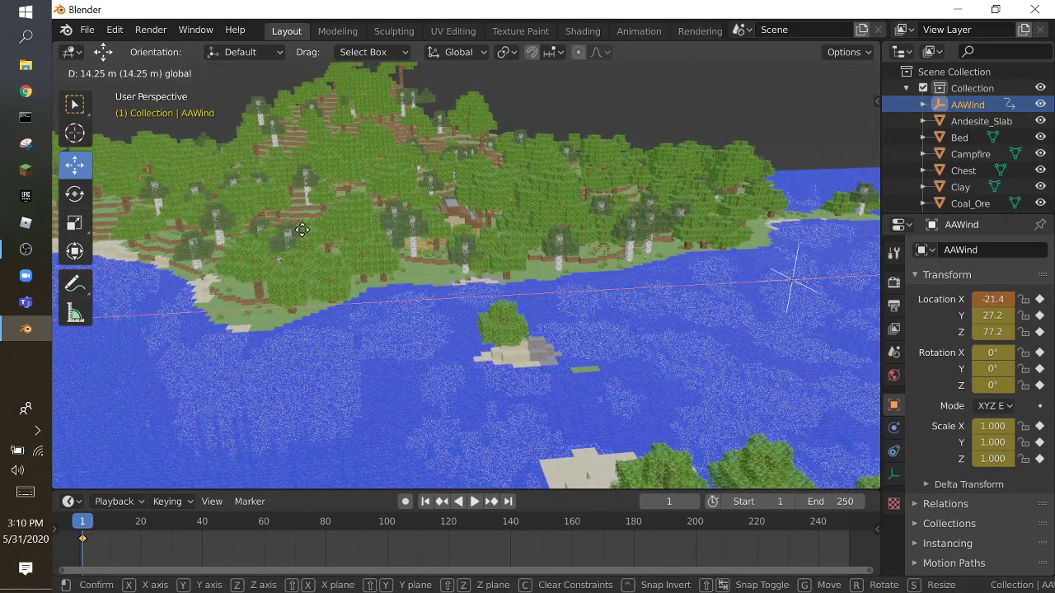
pyautogui.click(228, 251)
pyautogui.hotkey('shift', '`')
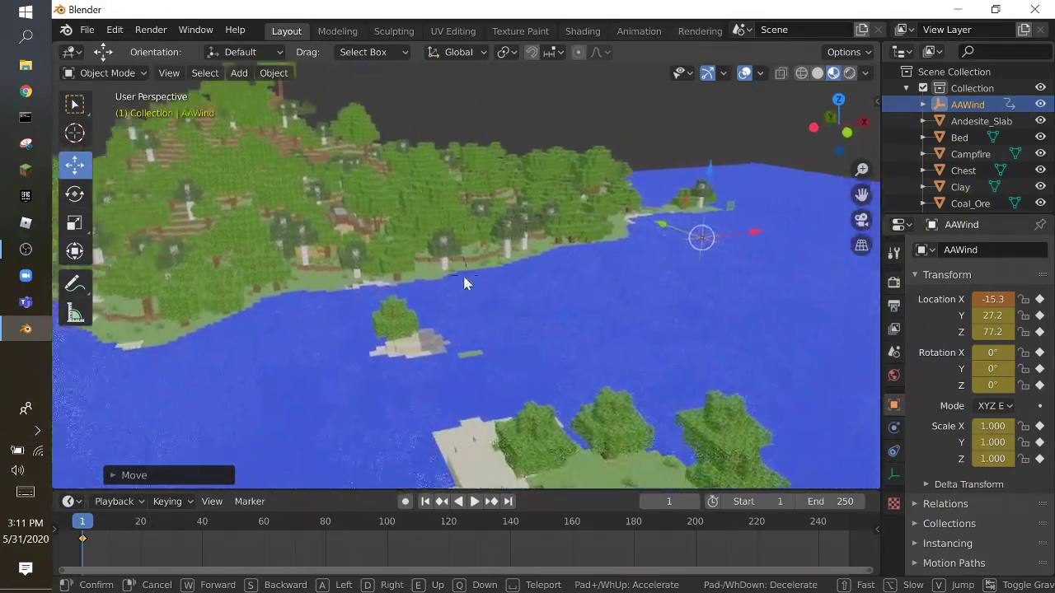
pyautogui.click(465, 284)
# At frame 250, move the AAWind empty along the X axis to about -4.77 and insert a LocRotScale keyframe
pyautogui.click(849, 553)
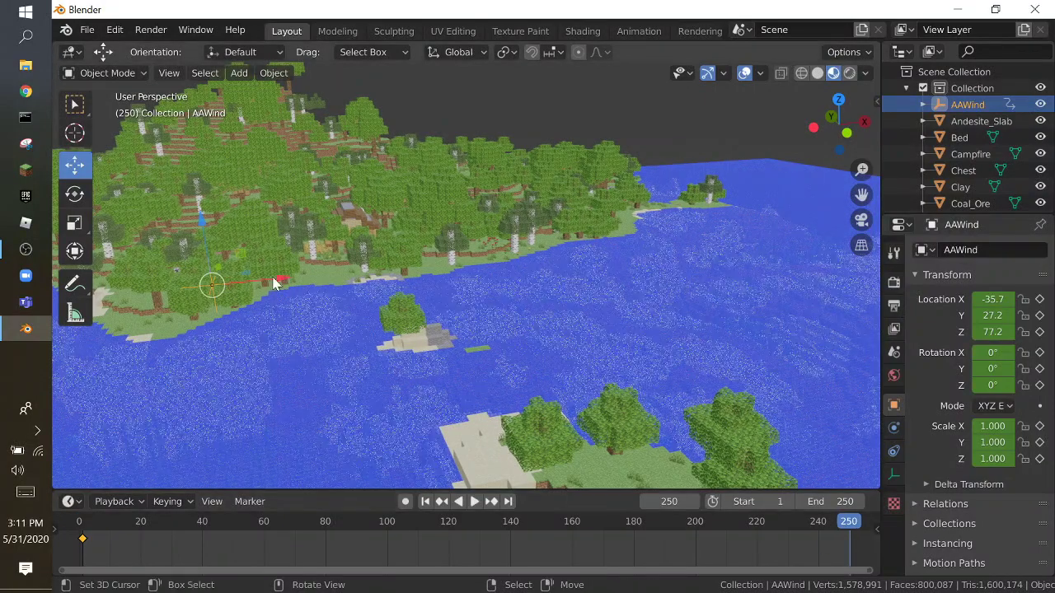
pyautogui.press('g')
pyautogui.press('x')
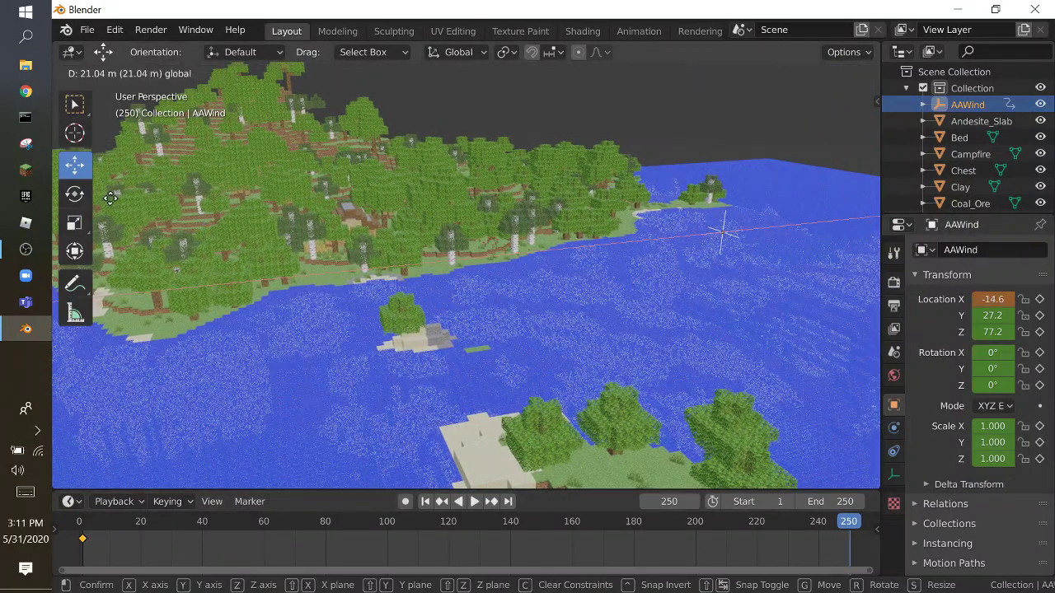
pyautogui.click(125, 202)
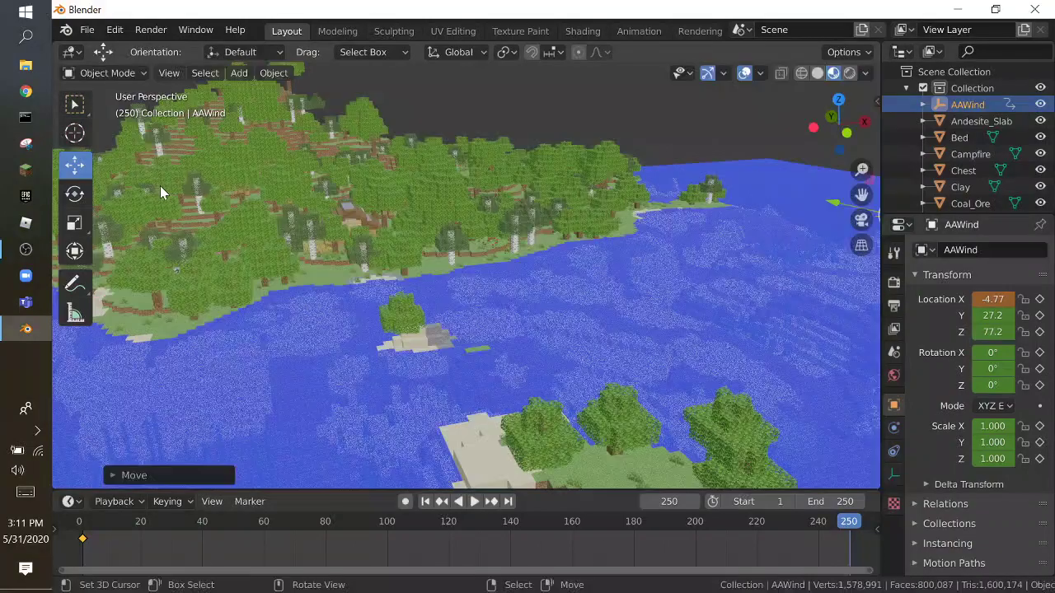
pyautogui.press('i')
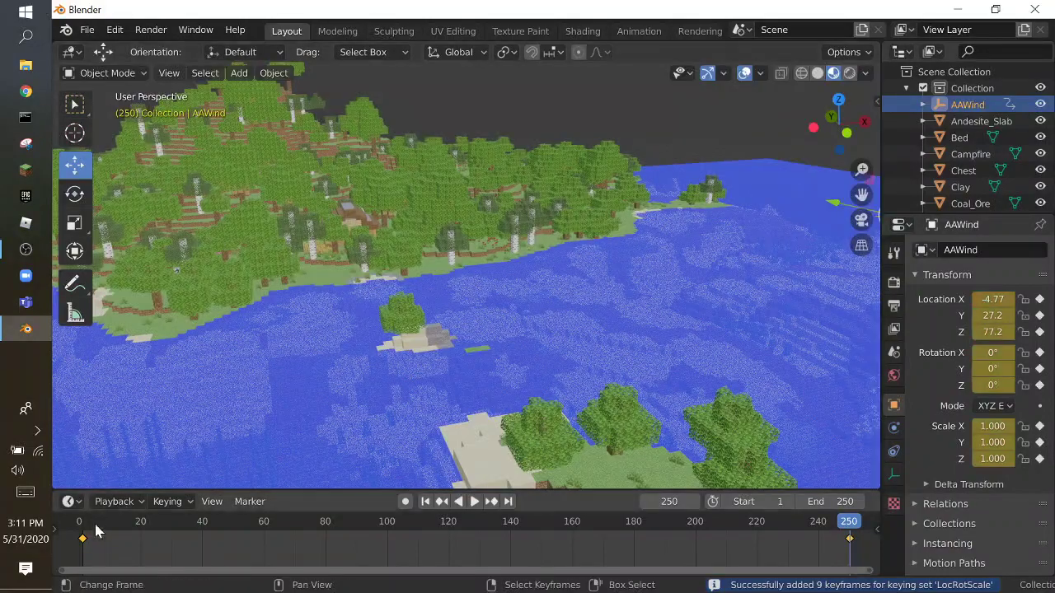
# Play the animation from the start and watch the tree foliage sway above the forest, then stop playback
pyautogui.press('space')
pyautogui.press('space')
pyautogui.hotkey('shift', '`')
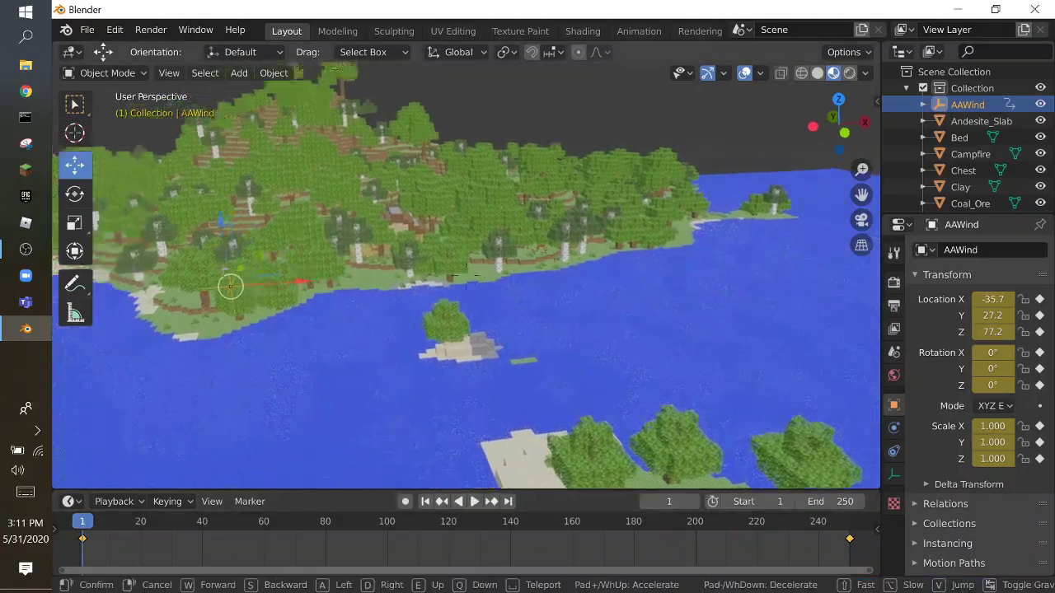
pyautogui.press('w')
pyautogui.press('s')
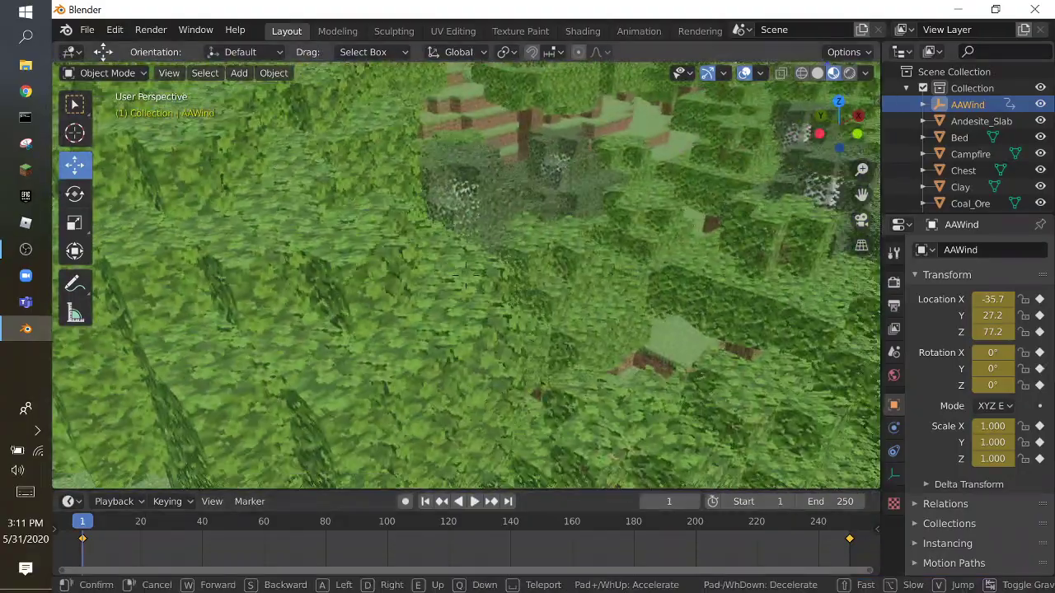
pyautogui.click(466, 275)
pyautogui.click(470, 503)
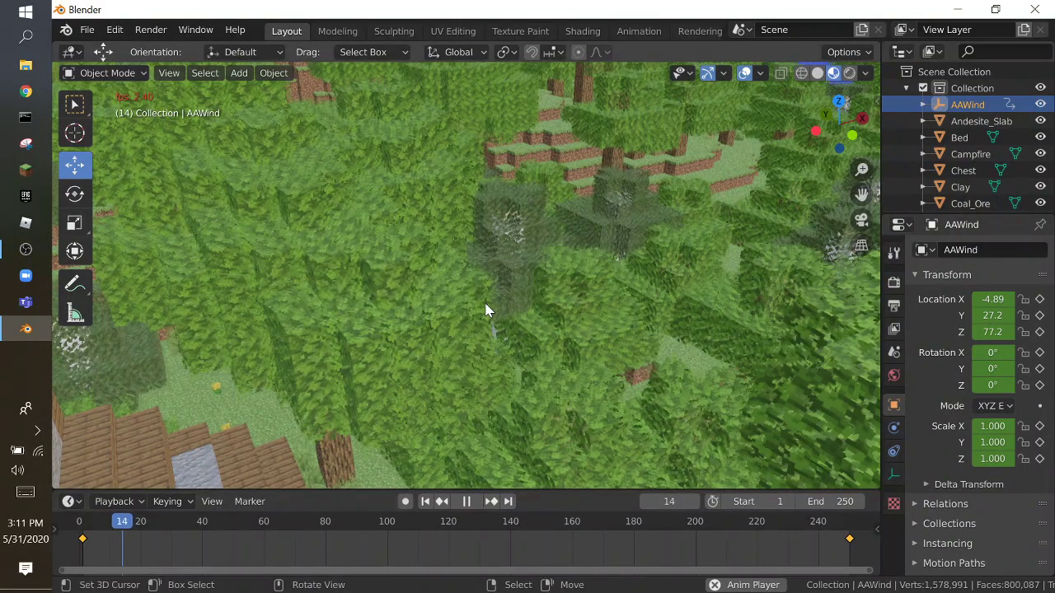
pyautogui.hotkey('shift', '`')
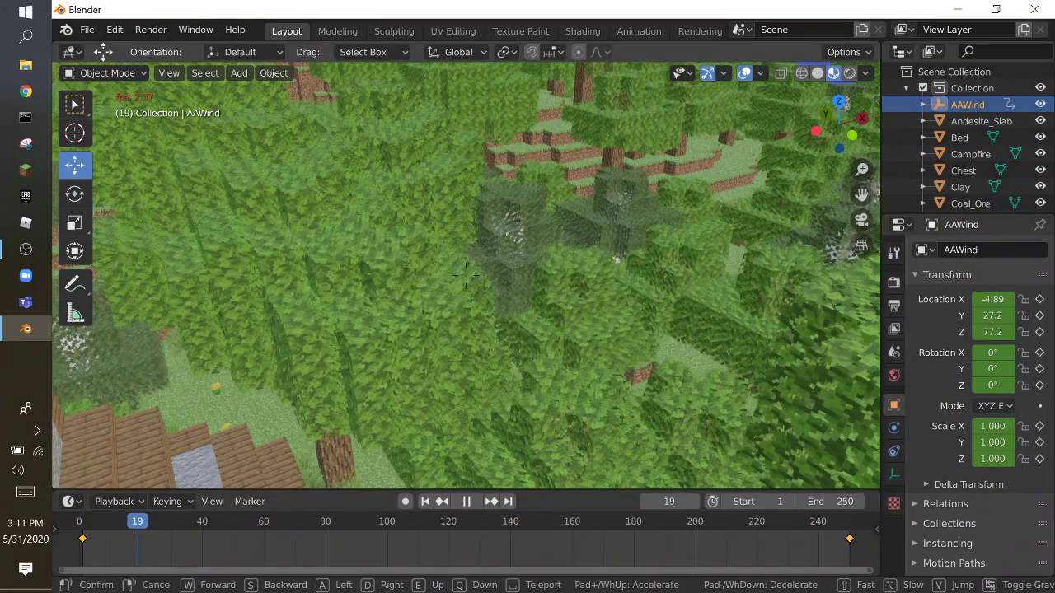
pyautogui.click(452, 319)
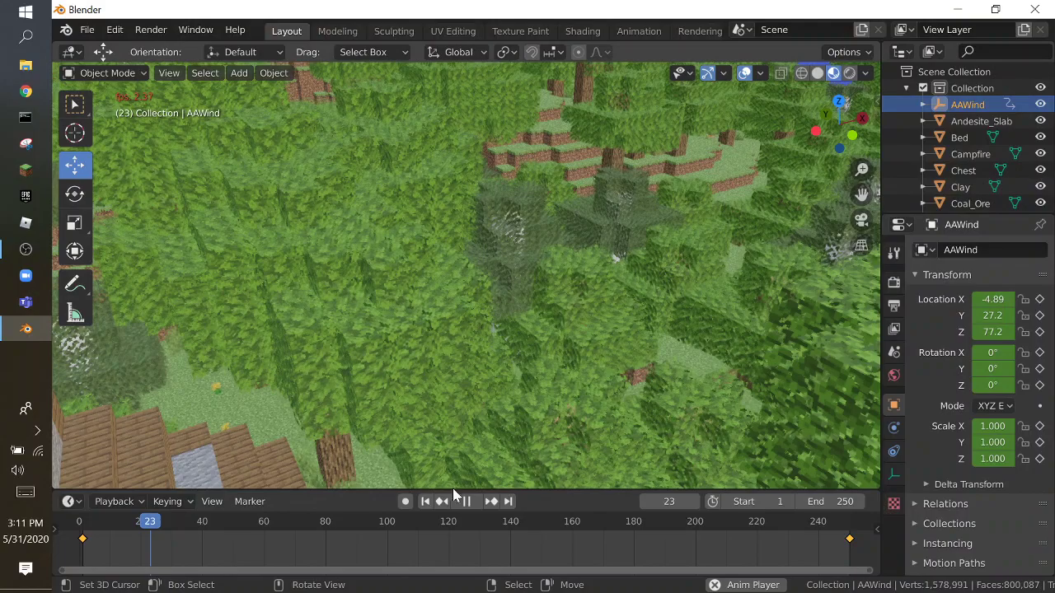
pyautogui.click(472, 501)
# Examine the leaf blocks up close and look through the collection's object list
pyautogui.hotkey('shift', '`')
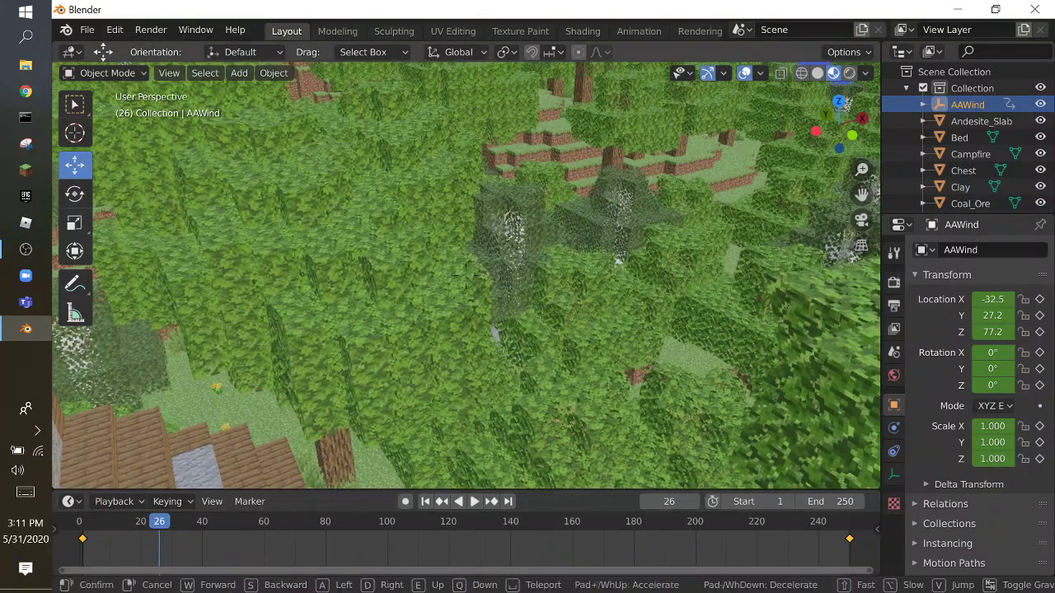
pyautogui.press('w')
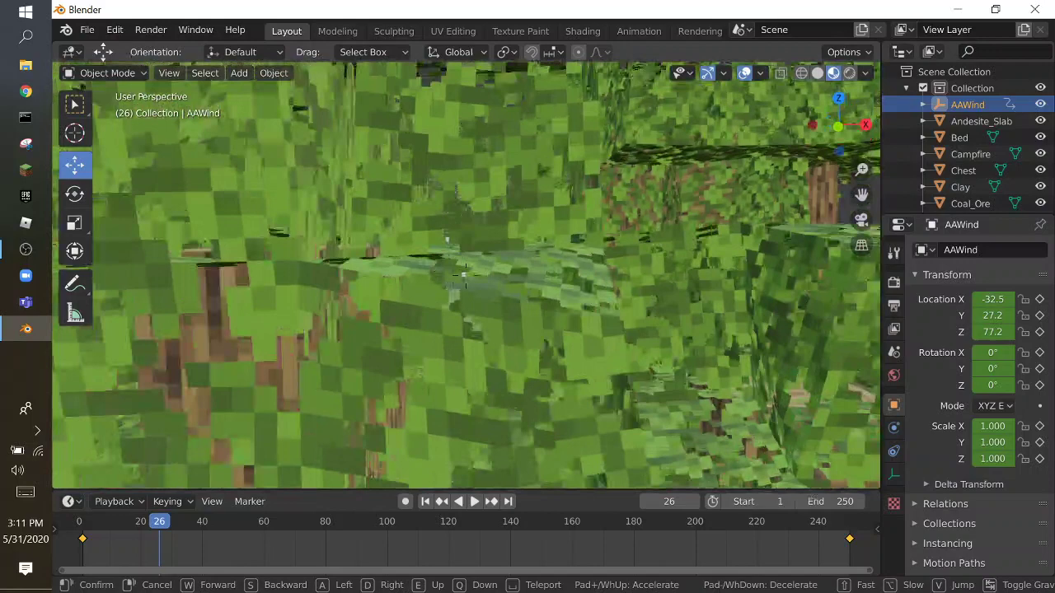
pyautogui.click(466, 275)
pyautogui.scroll(-10, 993, 148)
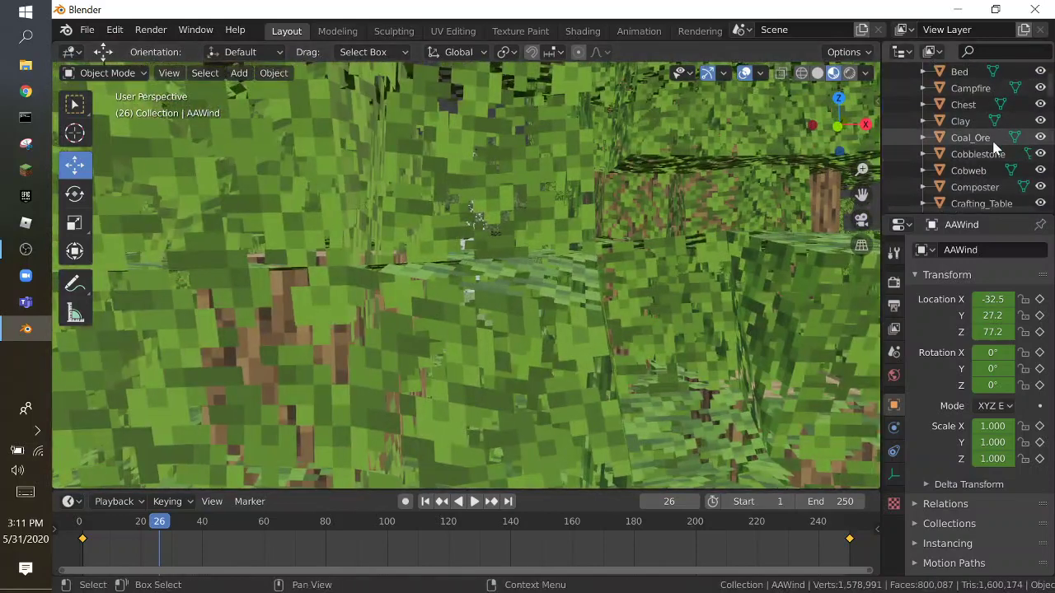
pyautogui.scroll(-2, 993, 148)
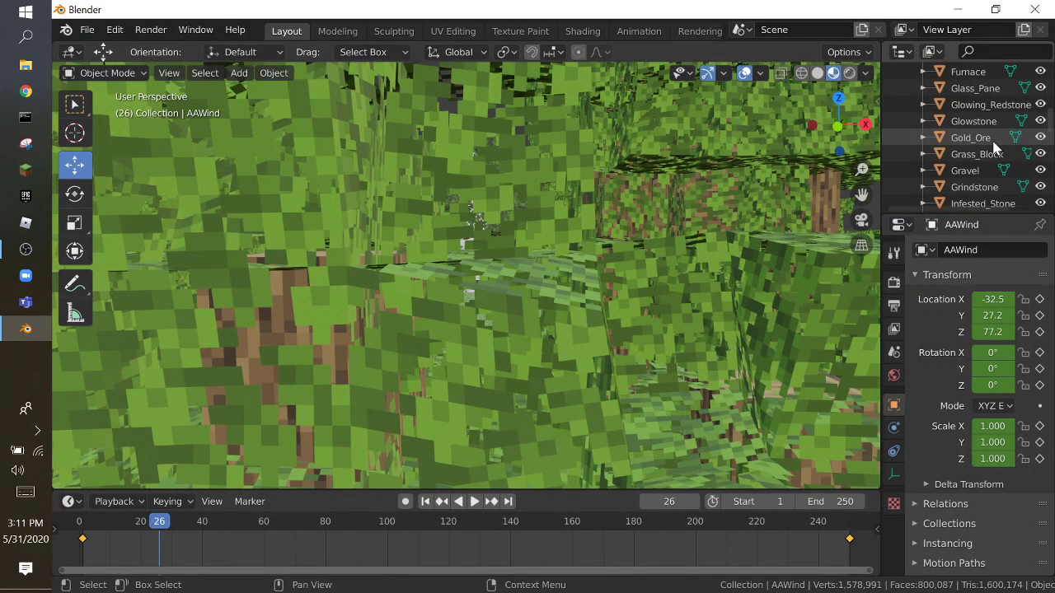
pyautogui.scroll(8, 993, 148)
pyautogui.scroll(5, 993, 147)
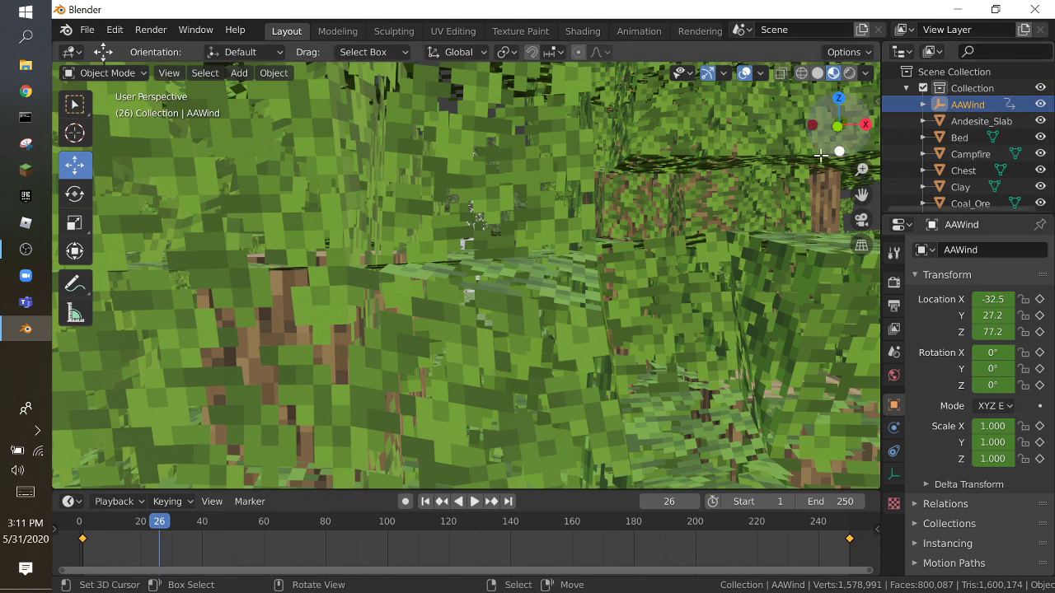
# Play the animation near the purple flowers on the grassy ledge to check their sway, then restart from frame 0 and stop playback
pyautogui.hotkey('shift', '`')
pyautogui.press('s')
pyautogui.press('w')
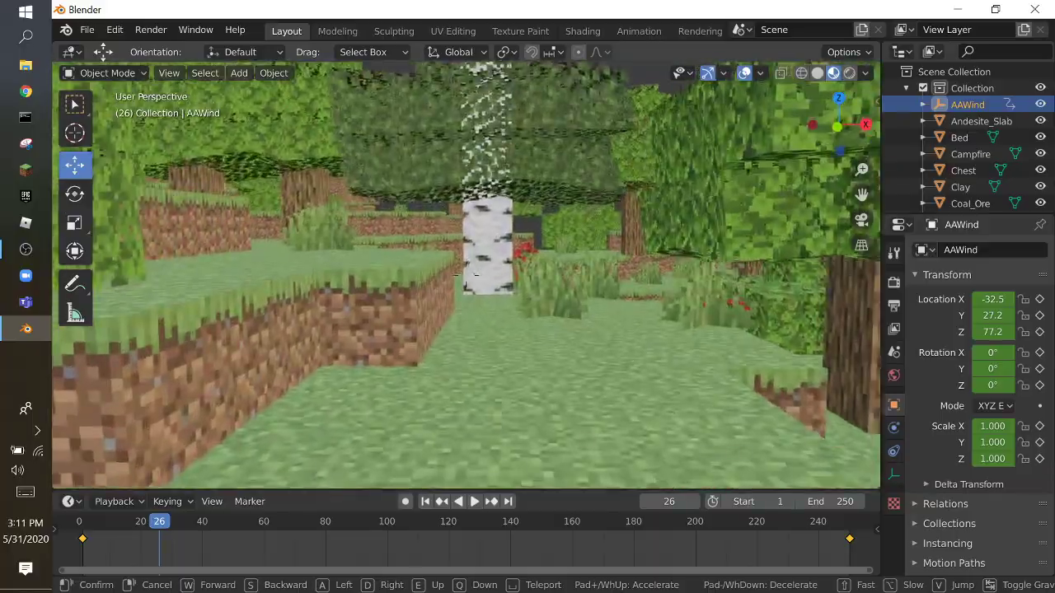
pyautogui.press('w')
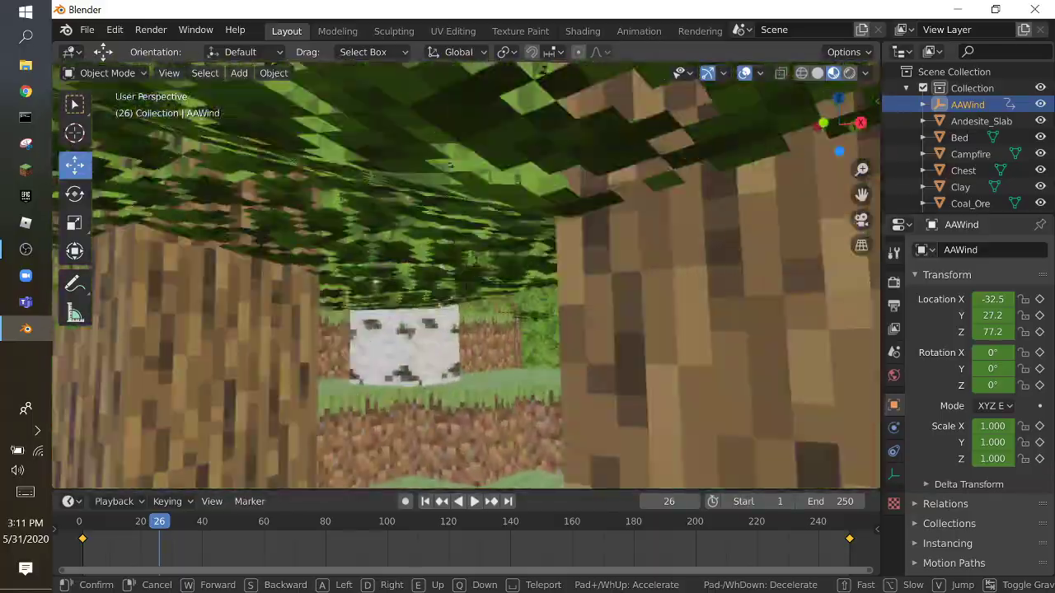
pyautogui.press('w')
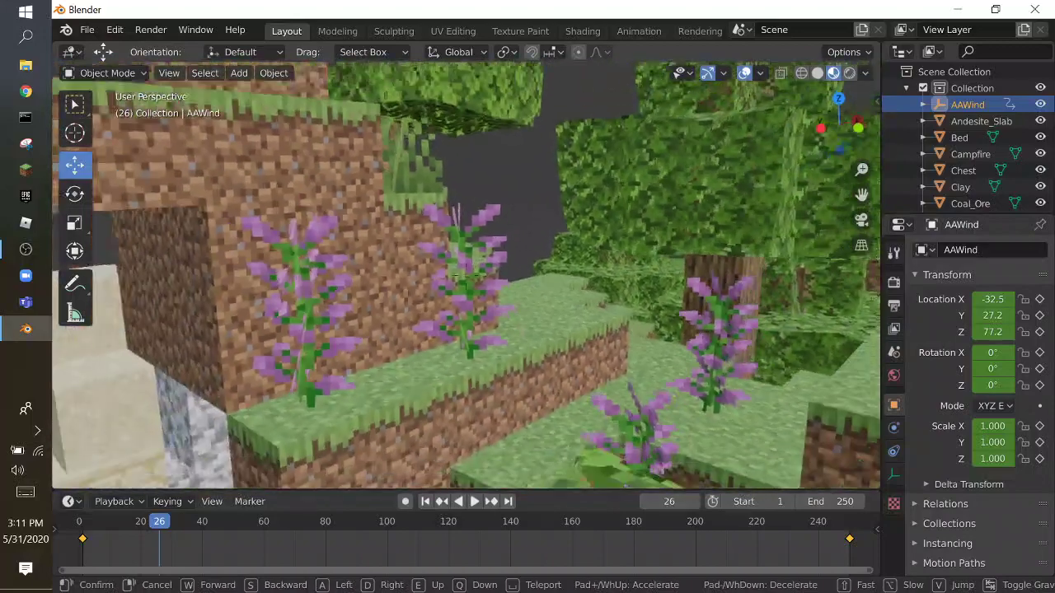
pyautogui.click(455, 318)
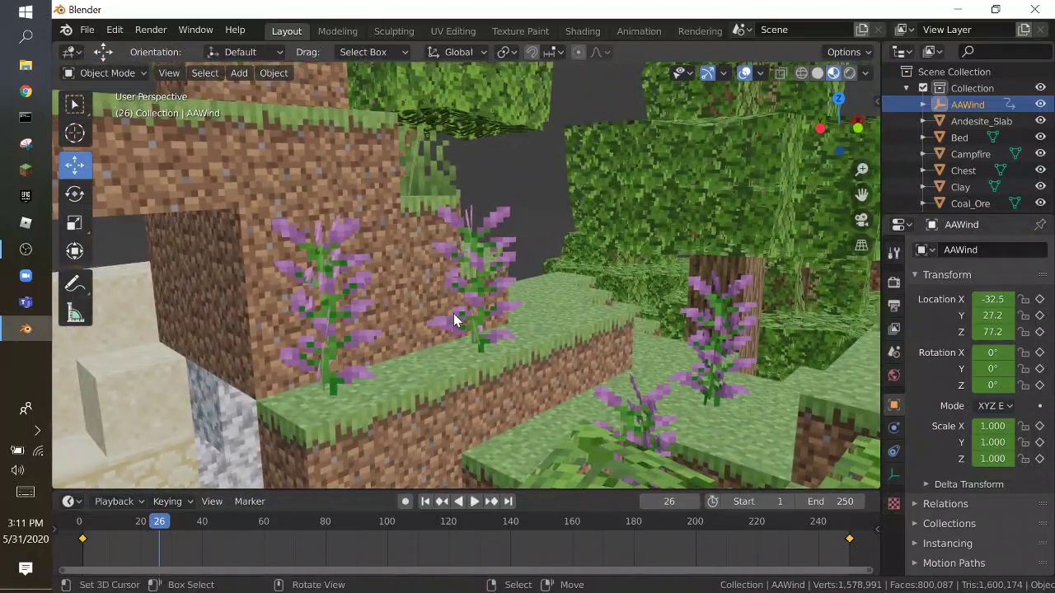
pyautogui.press('space')
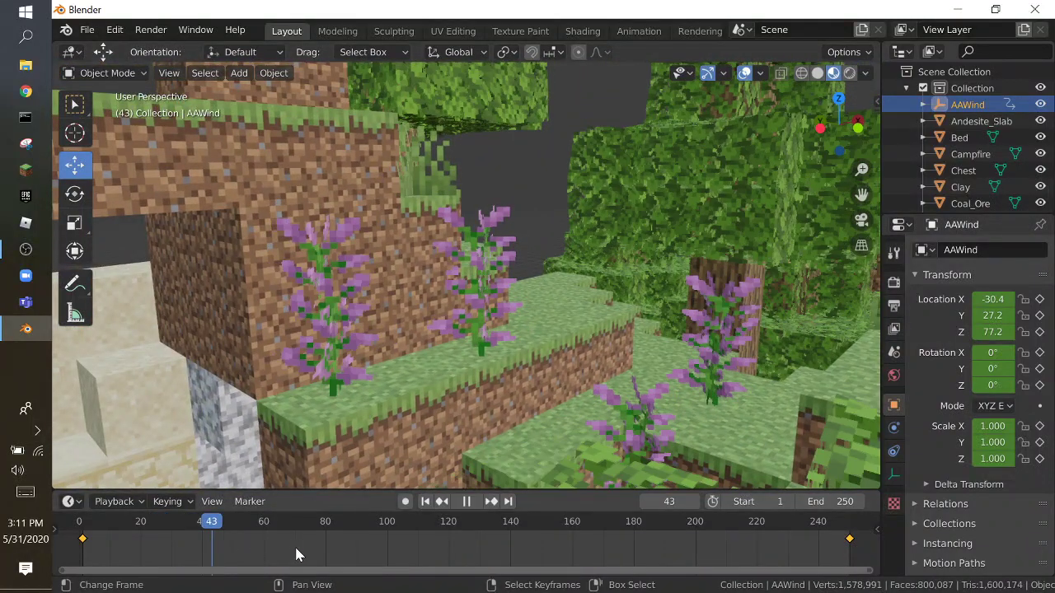
pyautogui.click(78, 536)
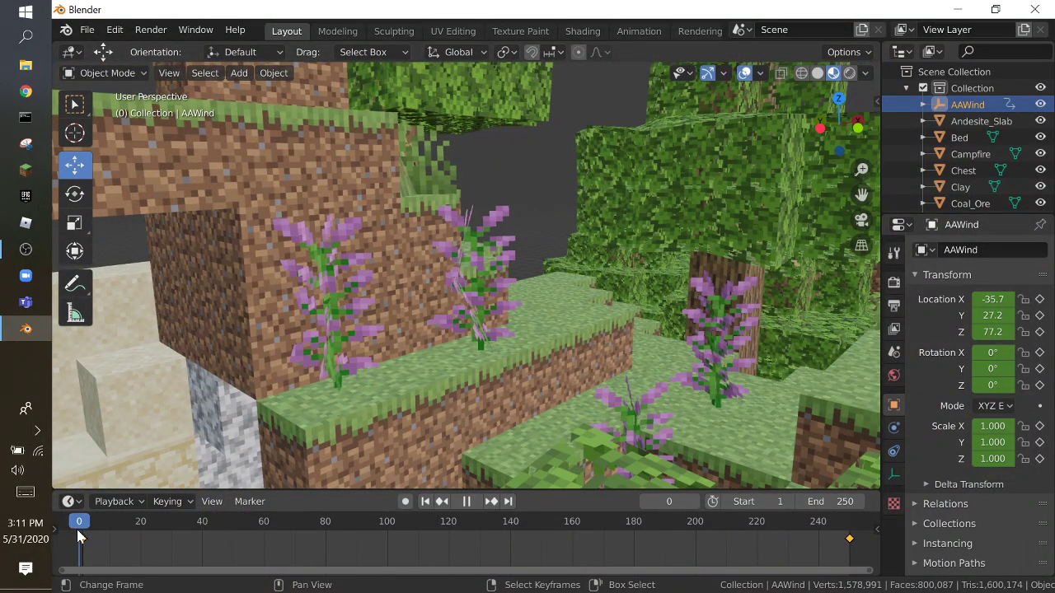
pyautogui.press('space')
pyautogui.press('space')
# Fly through the world over the forest and beneath the water surface to examine the kelp growing around the blue-green stone blocks
pyautogui.hotkey('shift', '`')
pyautogui.press('w')
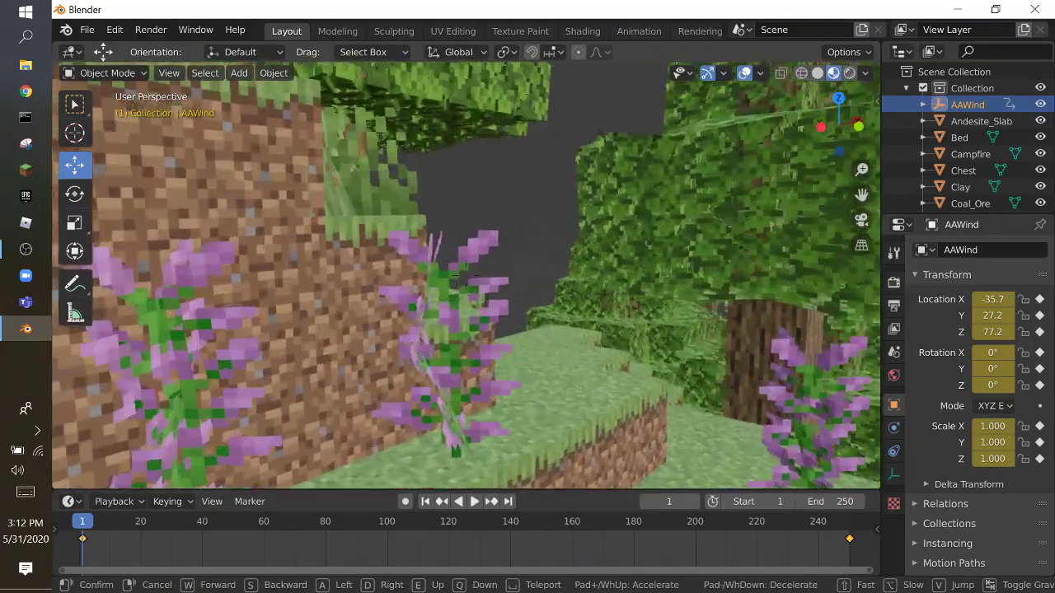
pyautogui.press('s')
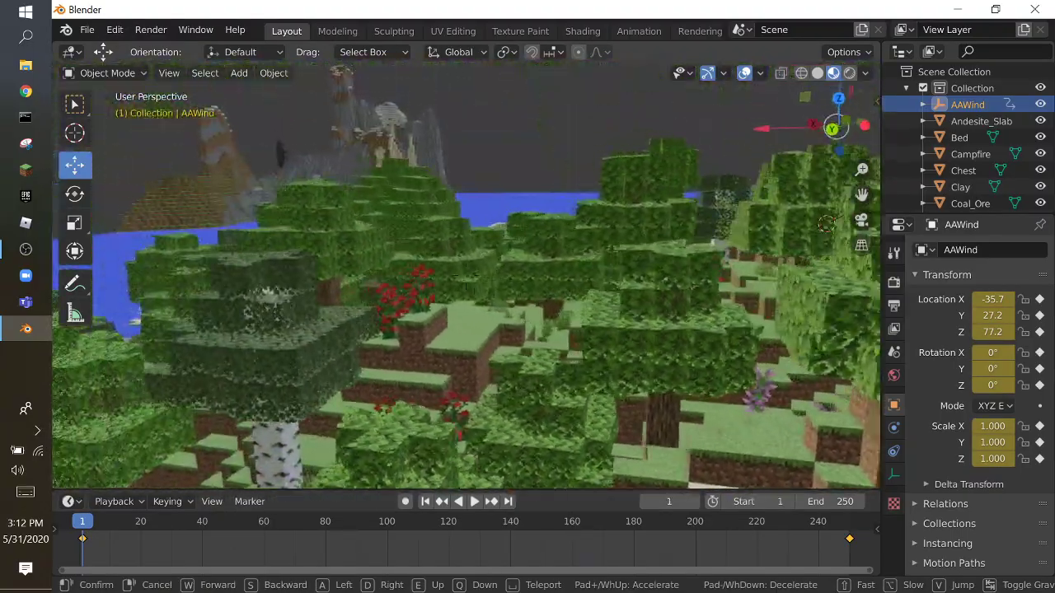
pyautogui.press('w')
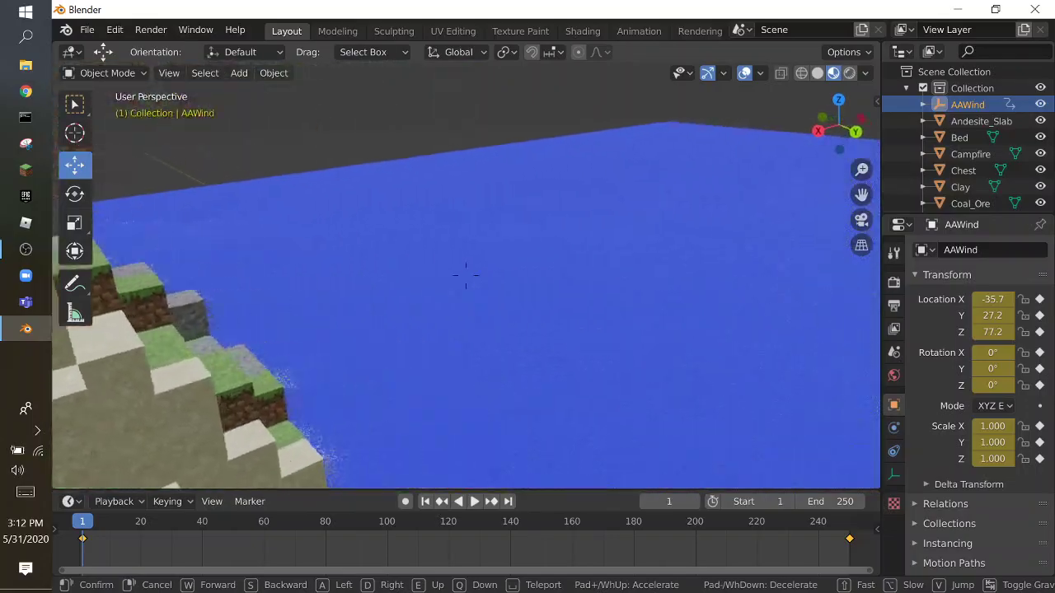
pyautogui.press('w')
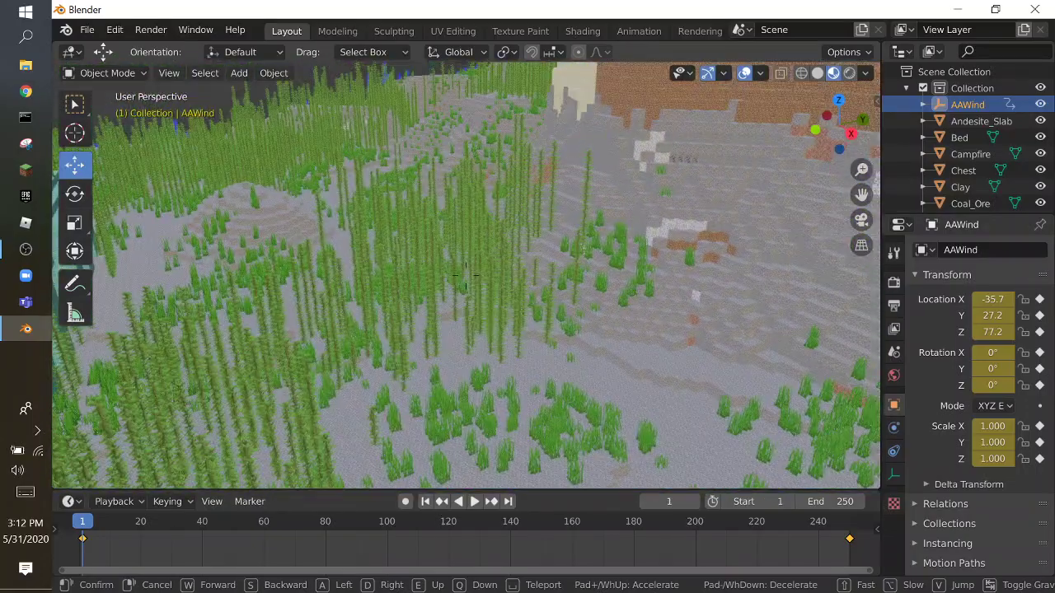
pyautogui.press('s')
pyautogui.press('w')
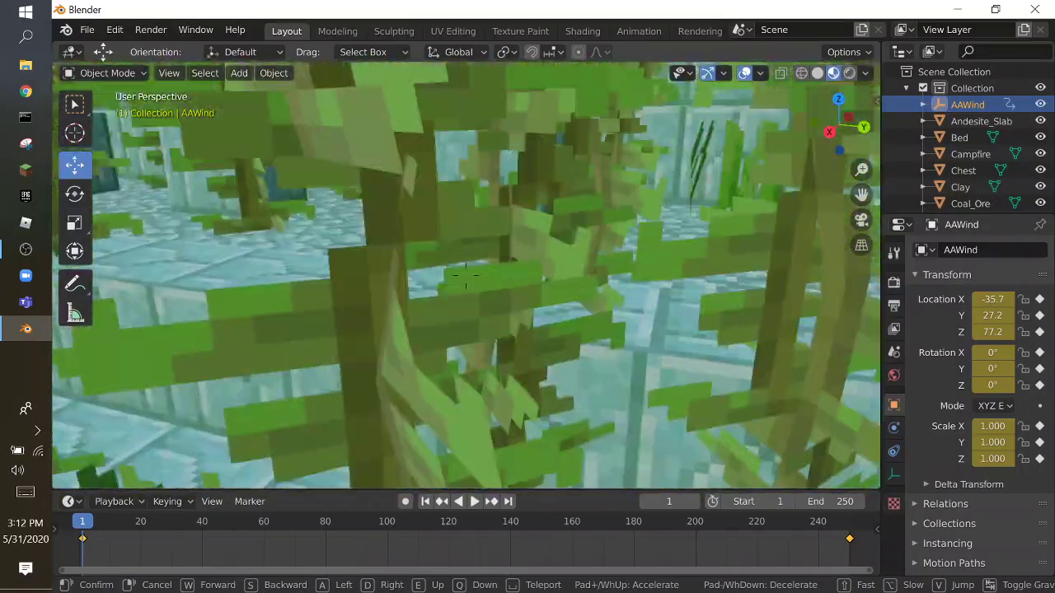
pyautogui.press('w')
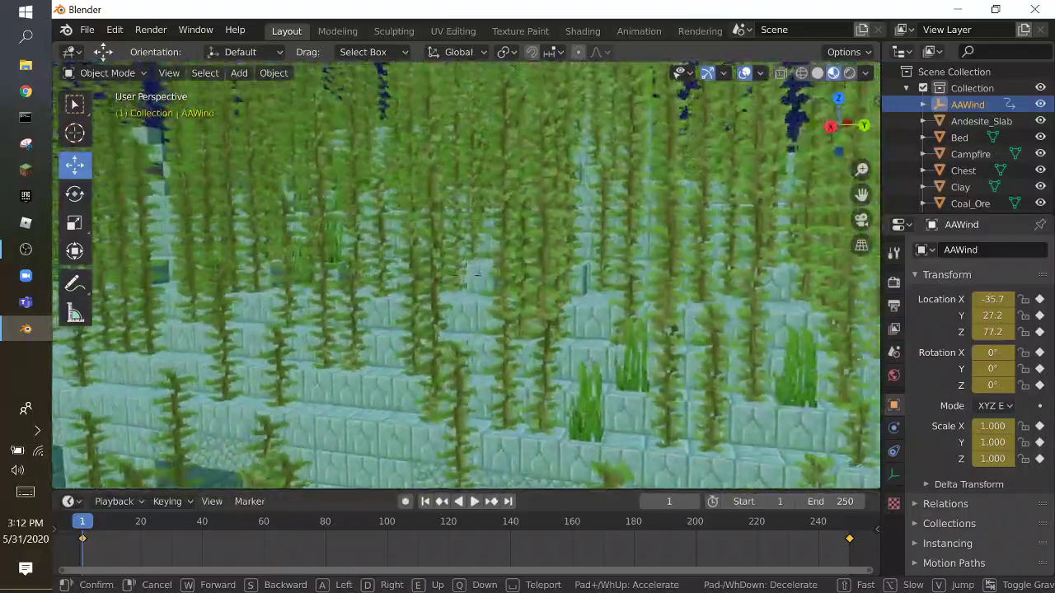
pyautogui.press('w')
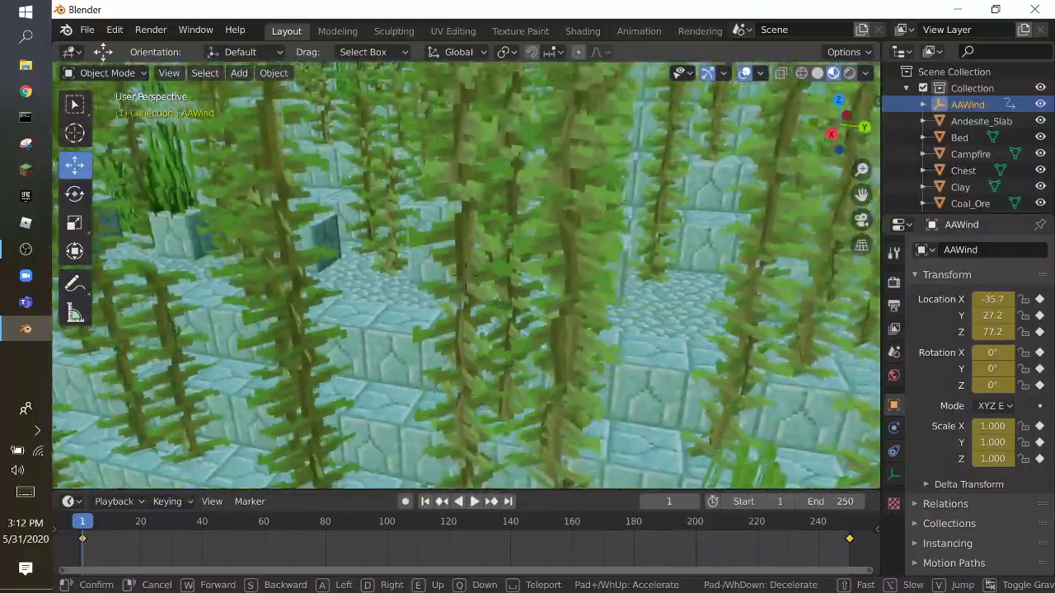
pyautogui.press('s')
pyautogui.click(466, 276)
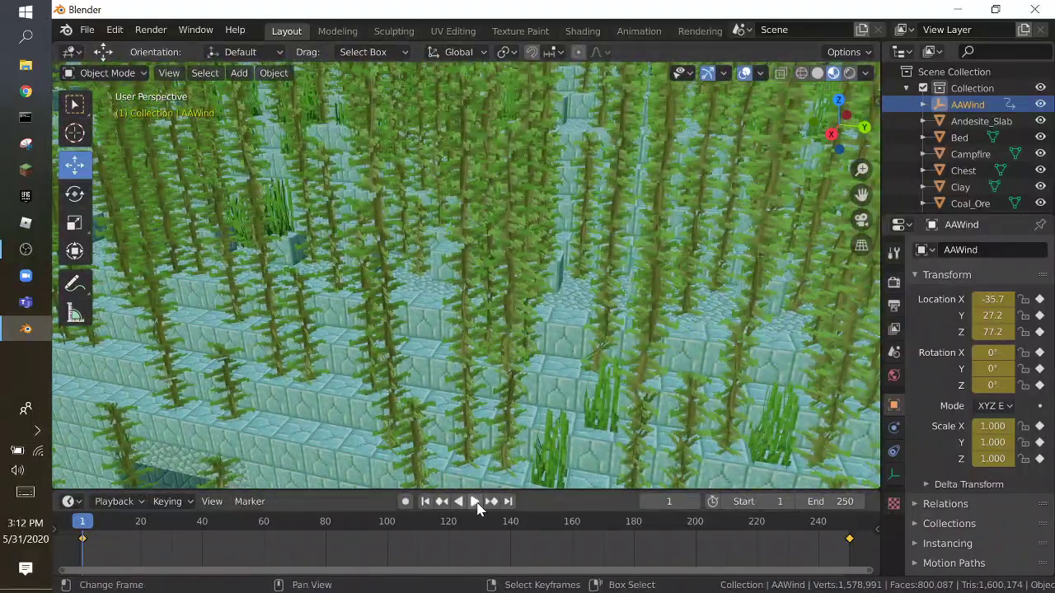
# Play the animation from frame 1 and watch the underwater kelp sway up close
pyautogui.click(476, 502)
pyautogui.hotkey('shift', '`')
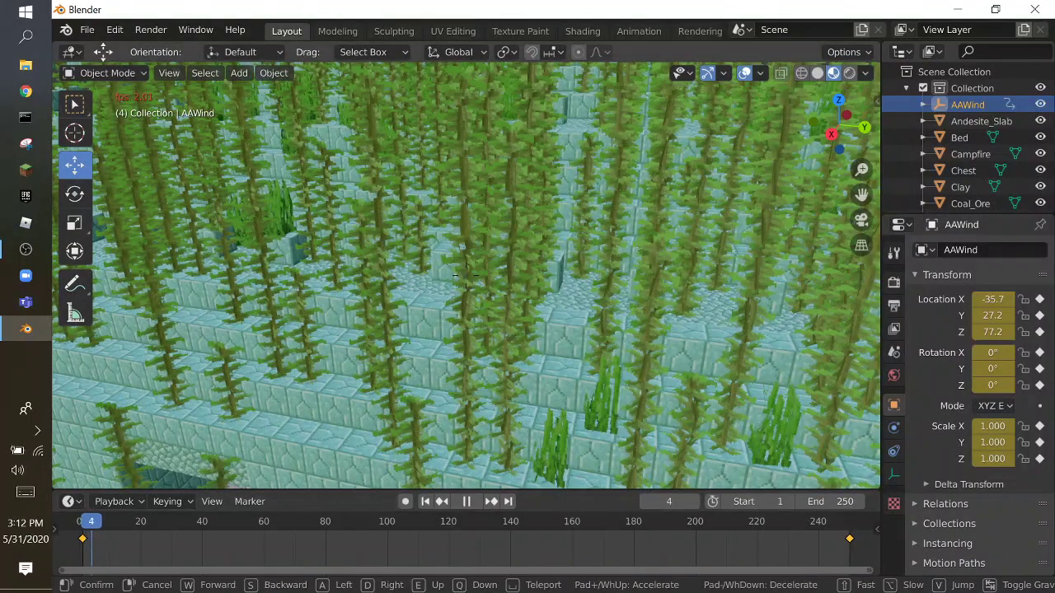
pyautogui.press('w')
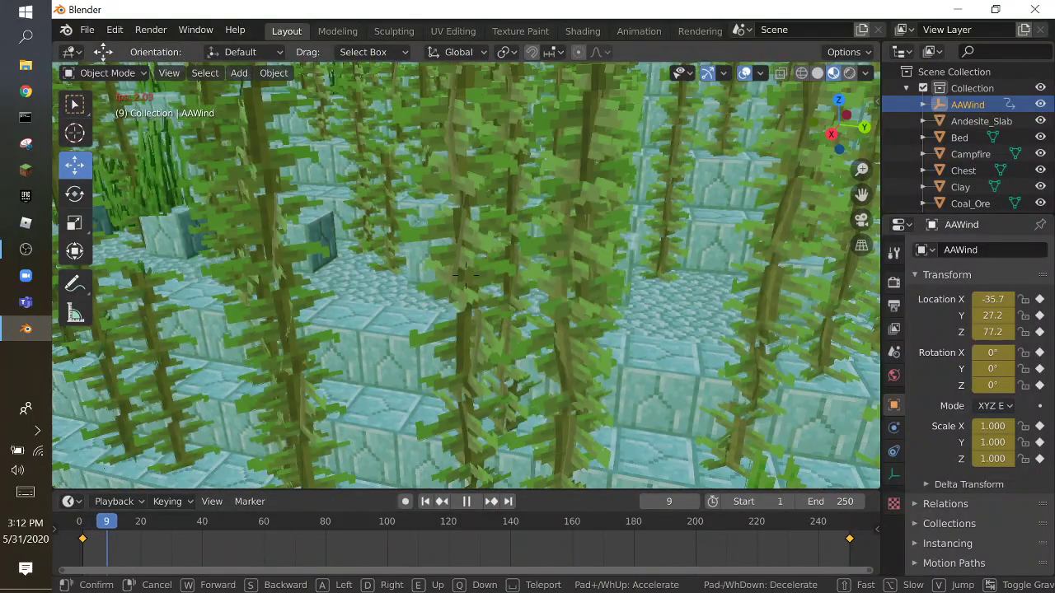
pyautogui.press('Return')
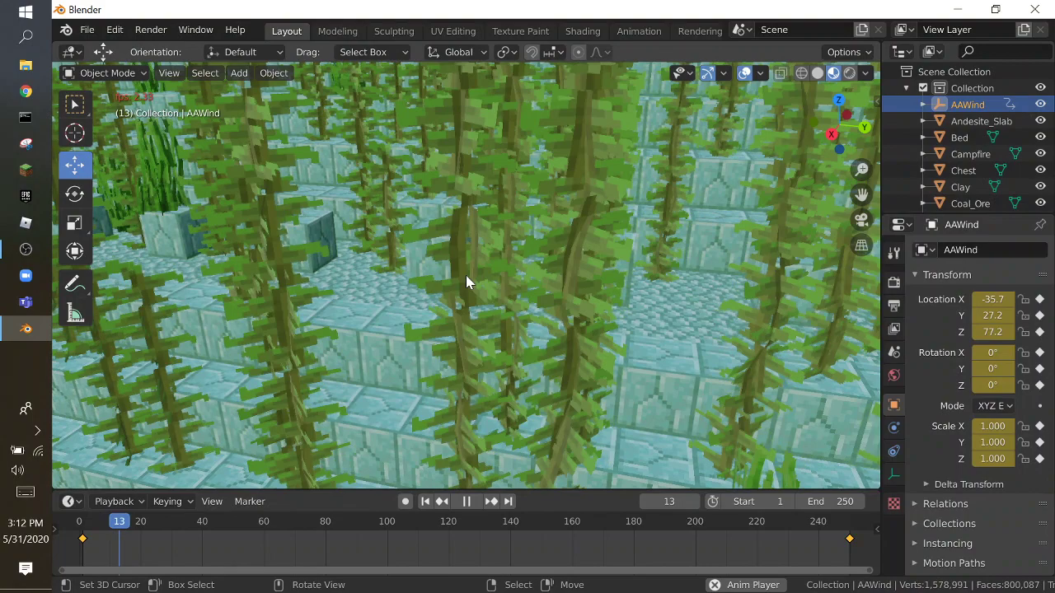